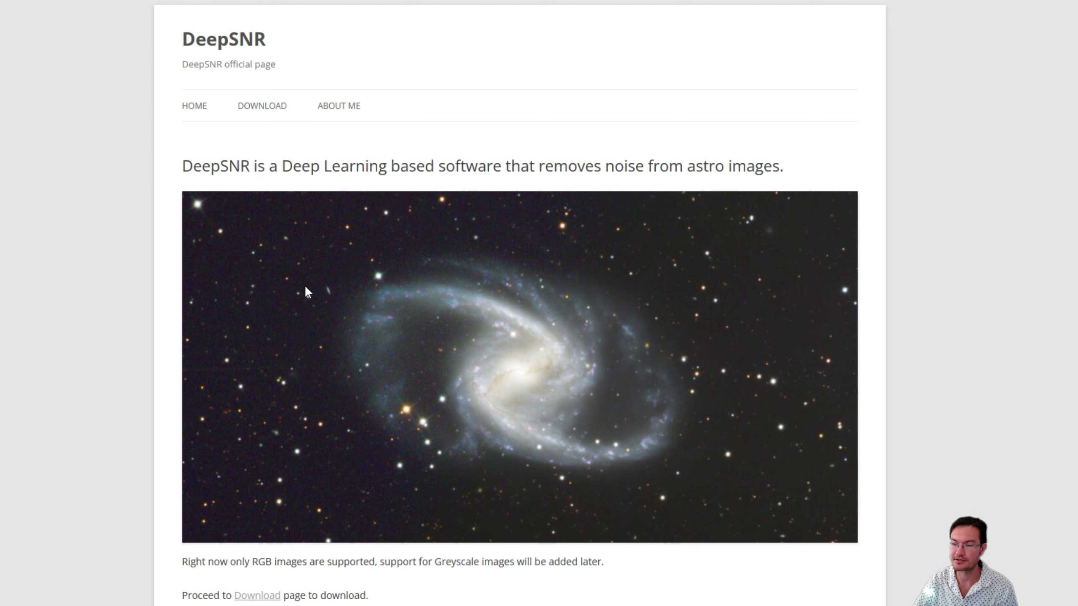
Open the DeepSNR Download page listing the Windows and Mac OS packages
{"action": "left_click", "coordinate": [266, 596]}
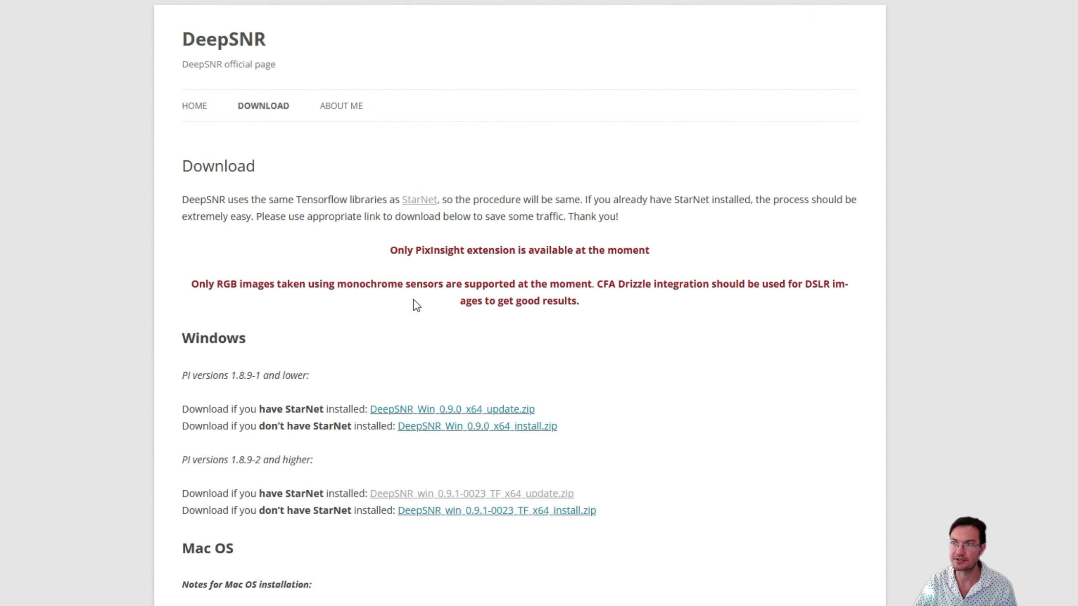
Look over the DeepSNR About Me page, then return to the site's home page
{"action": "left_click", "coordinate": [340, 111]}
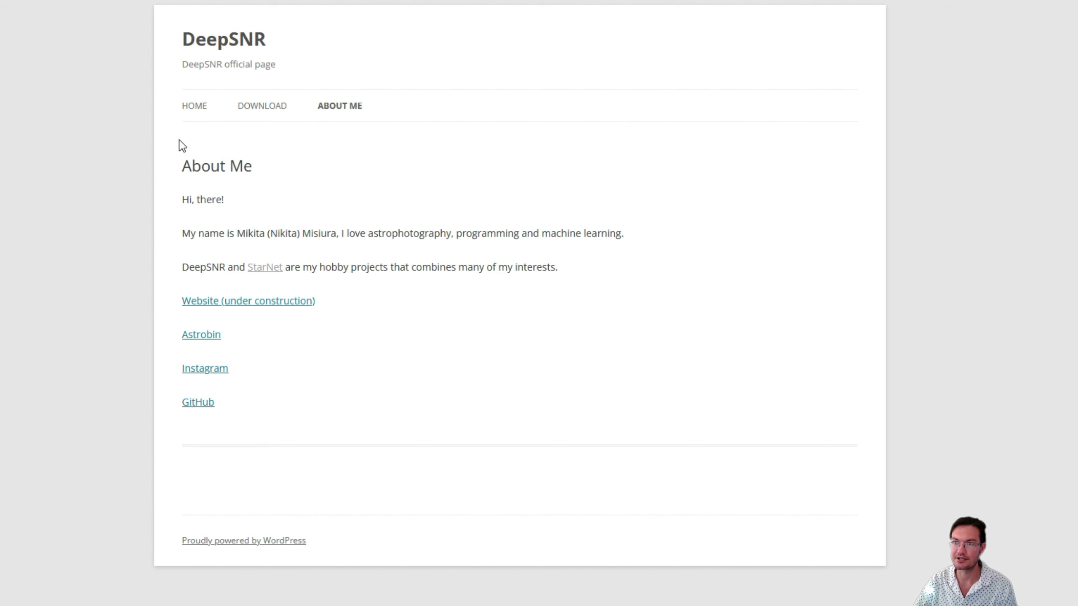
{"action": "left_click", "coordinate": [196, 111]}
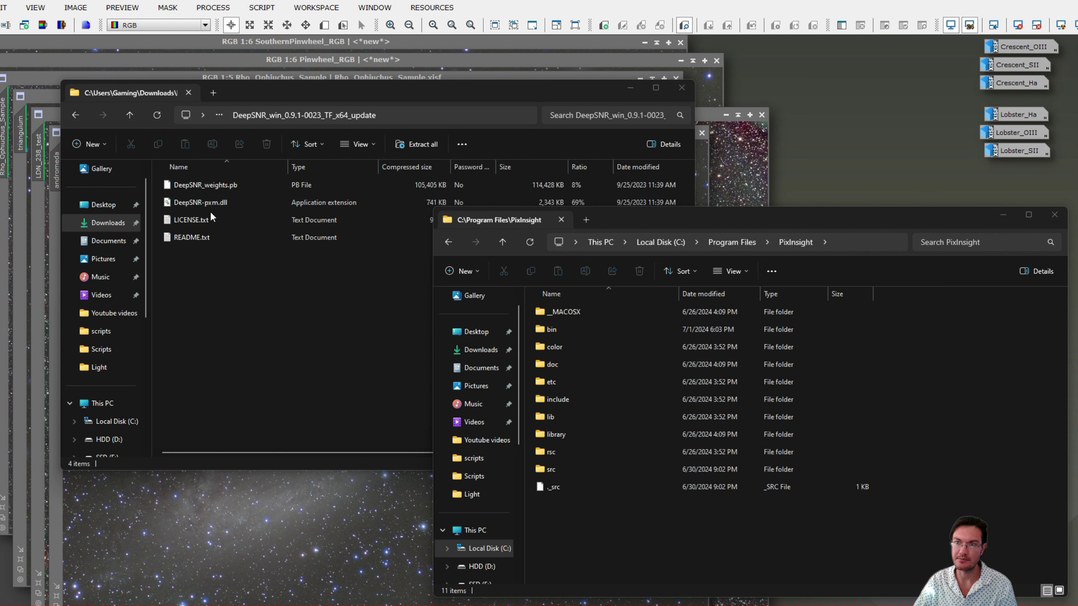
Select DeepSNR_weights.pb and DeepSNR-pxm.dll, plus the bin folder in Program Files\PixInsight
{"action": "left_click", "coordinate": [224, 203]}
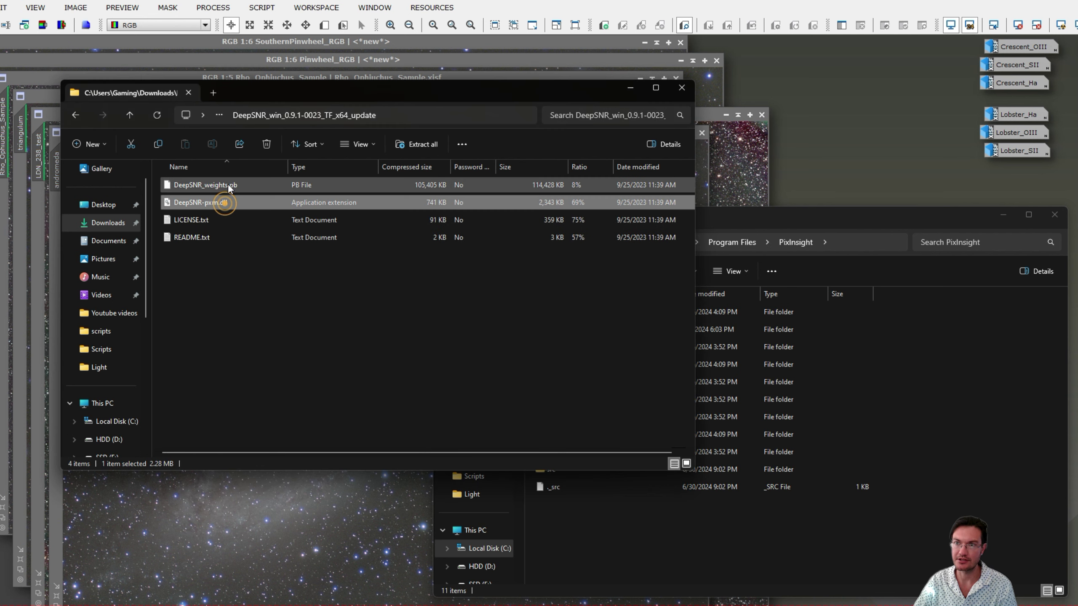
{"action": "left_click", "coordinate": [228, 184]}
{"action": "left_click", "coordinate": [236, 203], "text": "ctrl"}
{"action": "left_click", "coordinate": [794, 219]}
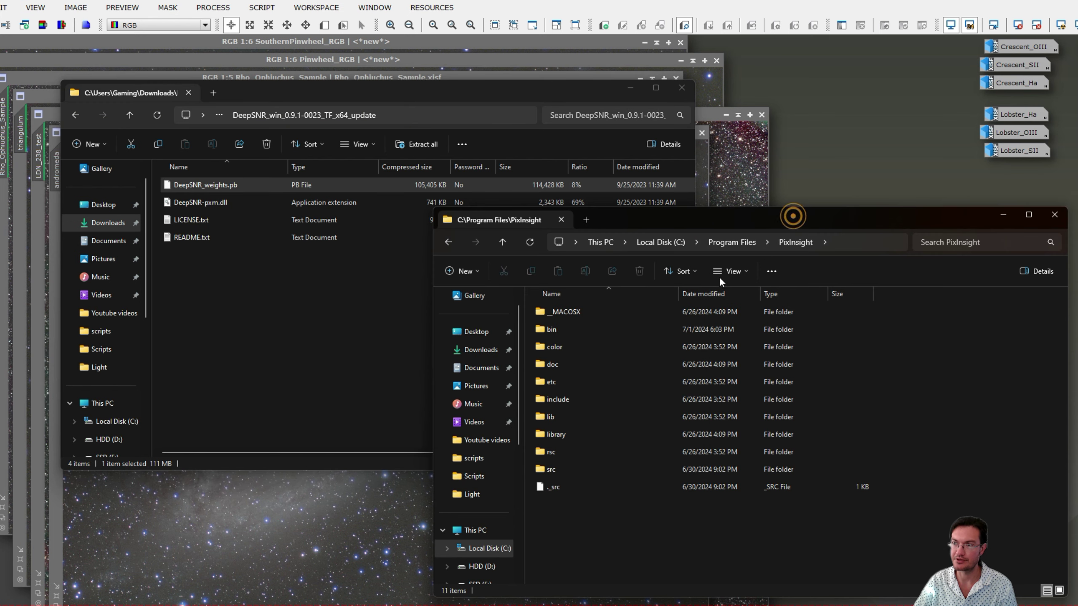
{"action": "left_click", "coordinate": [561, 330]}
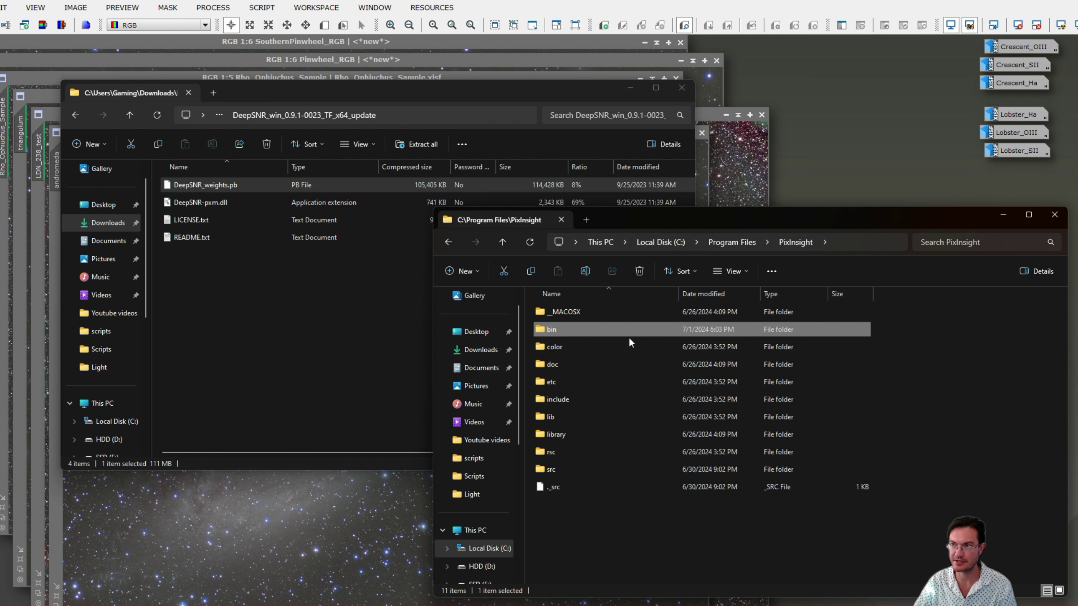
{"action": "left_click", "coordinate": [231, 192]}
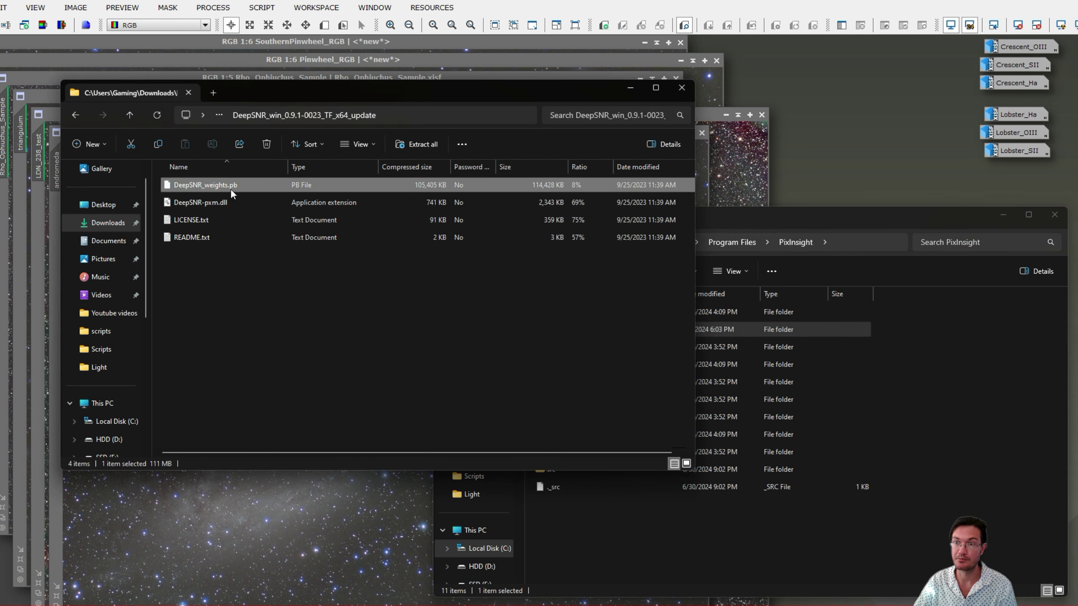
{"action": "left_click", "coordinate": [949, 351]}
{"action": "left_click", "coordinate": [949, 352]}
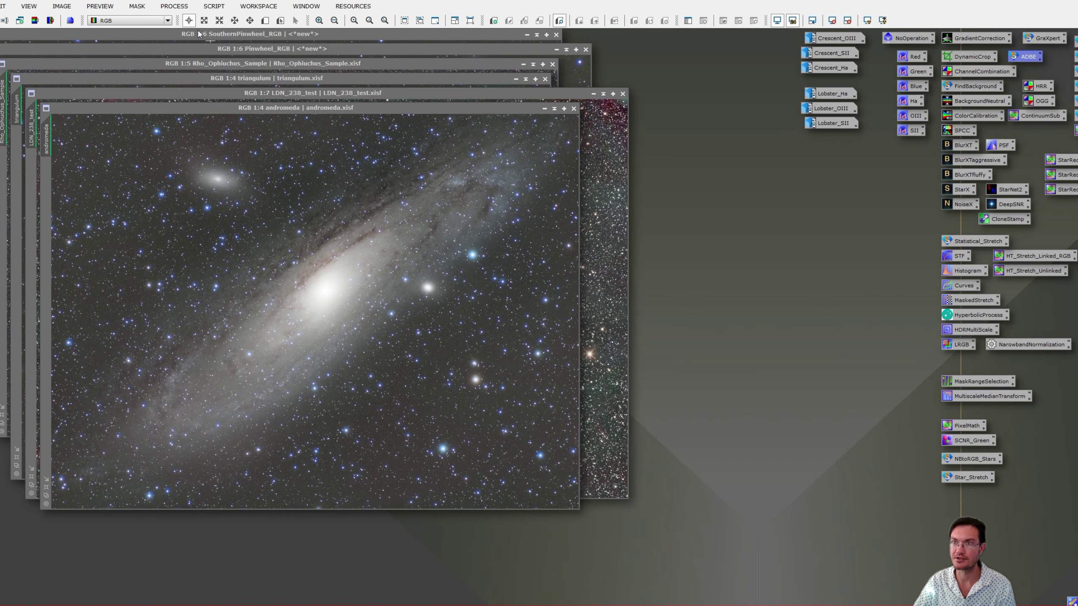
Check the Install Modules dialog for the PixInsight bin folder, then close it
{"action": "left_click", "coordinate": [216, 11]}
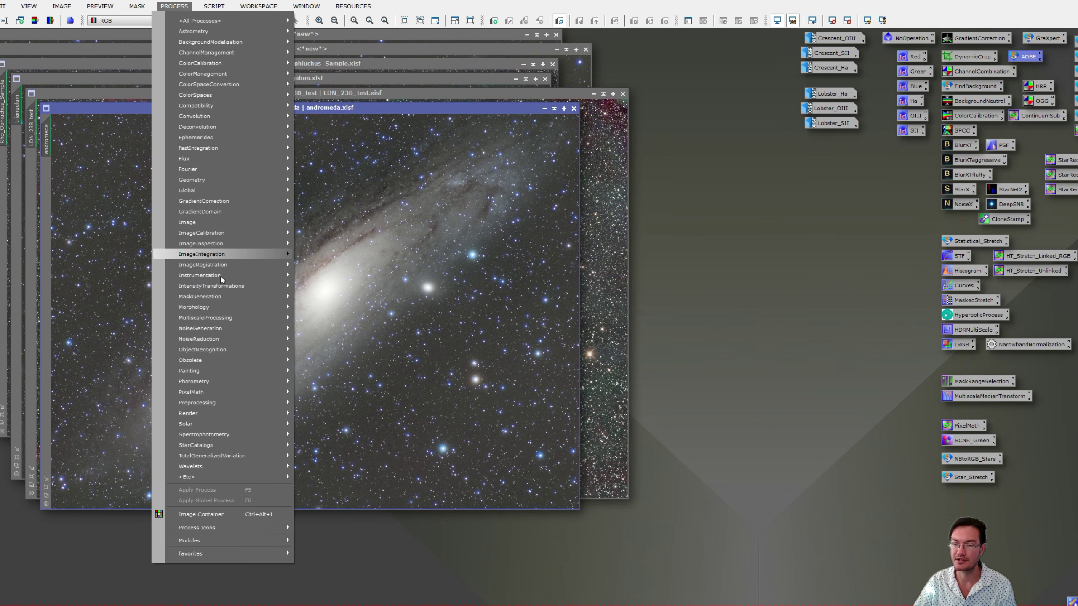
{"action": "mouse_move", "coordinate": [238, 543]}
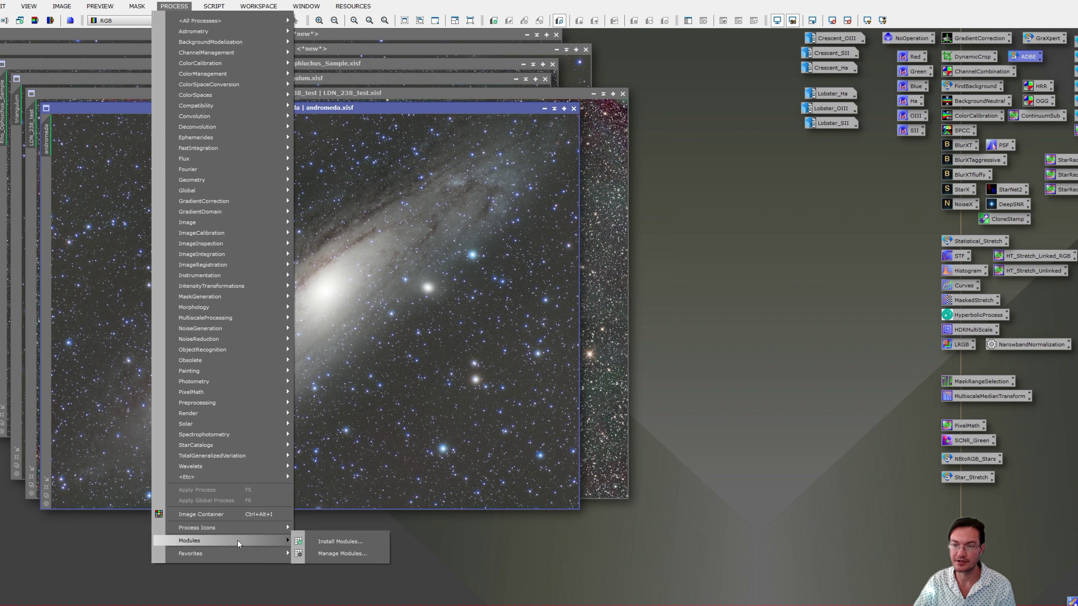
{"action": "left_click", "coordinate": [325, 547]}
{"action": "left_click_drag", "start_coordinate": [485, 193], "coordinate": [411, 180]}
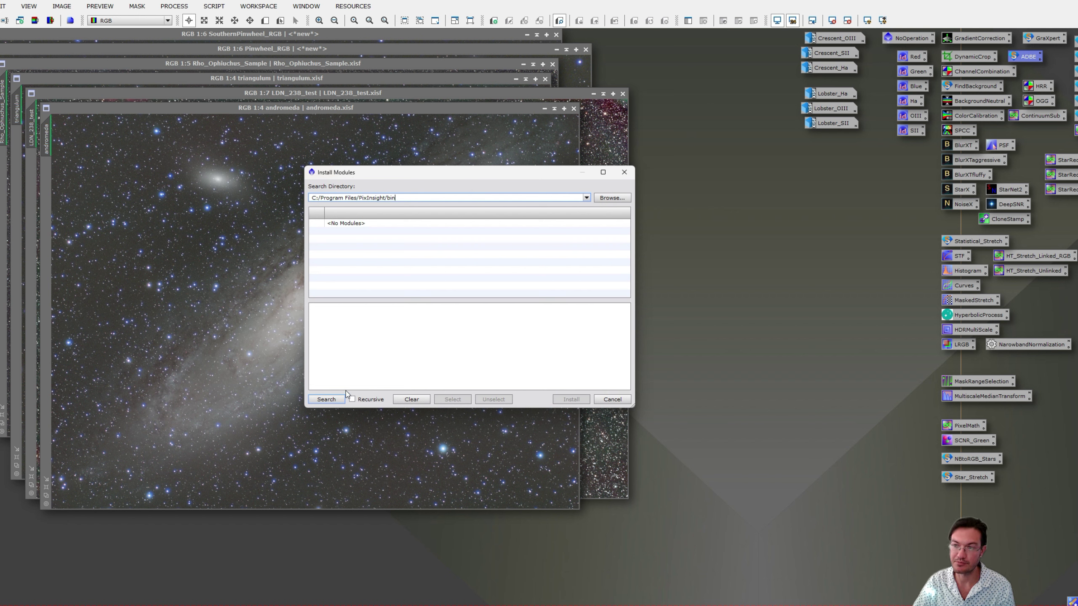
{"action": "left_click", "coordinate": [624, 173]}
Open DeepSNR from All Processes, with Strength 1.00 and Linear data enabled
{"action": "left_click", "coordinate": [173, 6]}
{"action": "mouse_move", "coordinate": [237, 21]}
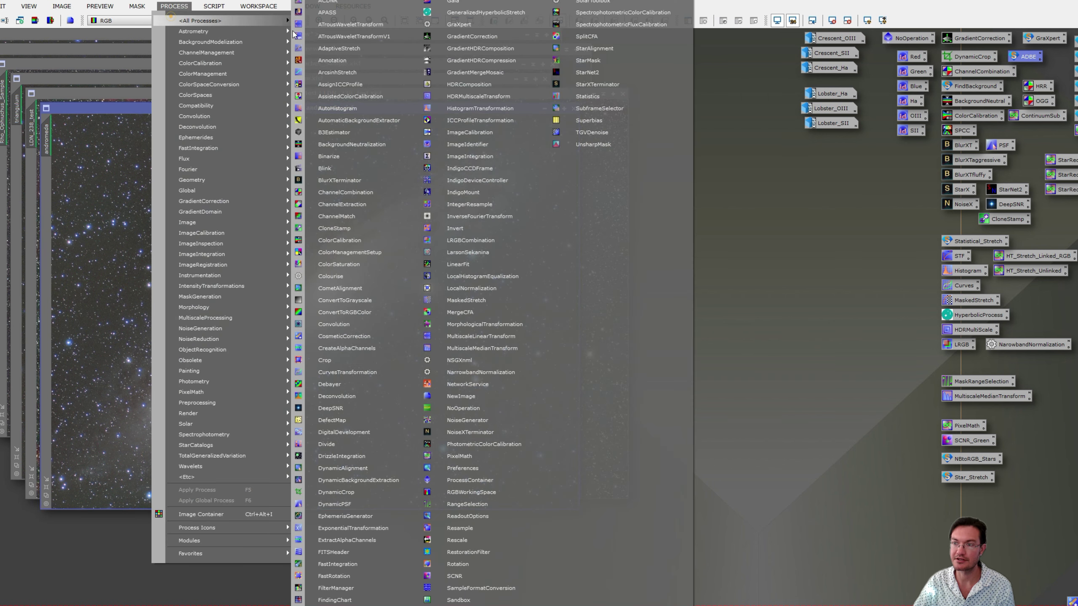
{"action": "left_click", "coordinate": [351, 407]}
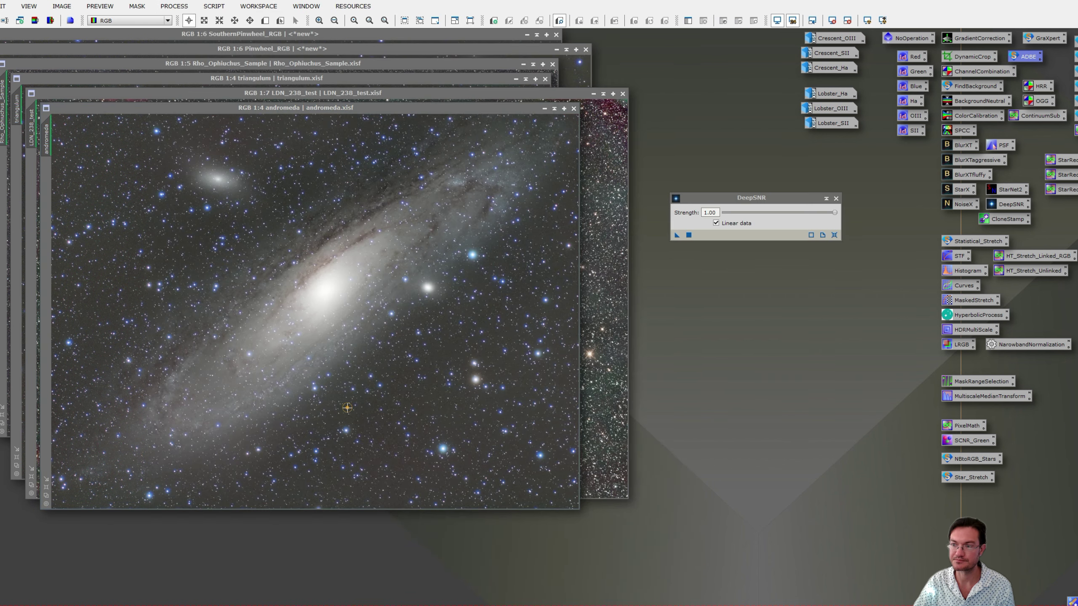
{"action": "left_click_drag", "start_coordinate": [790, 196], "coordinate": [688, 199]}
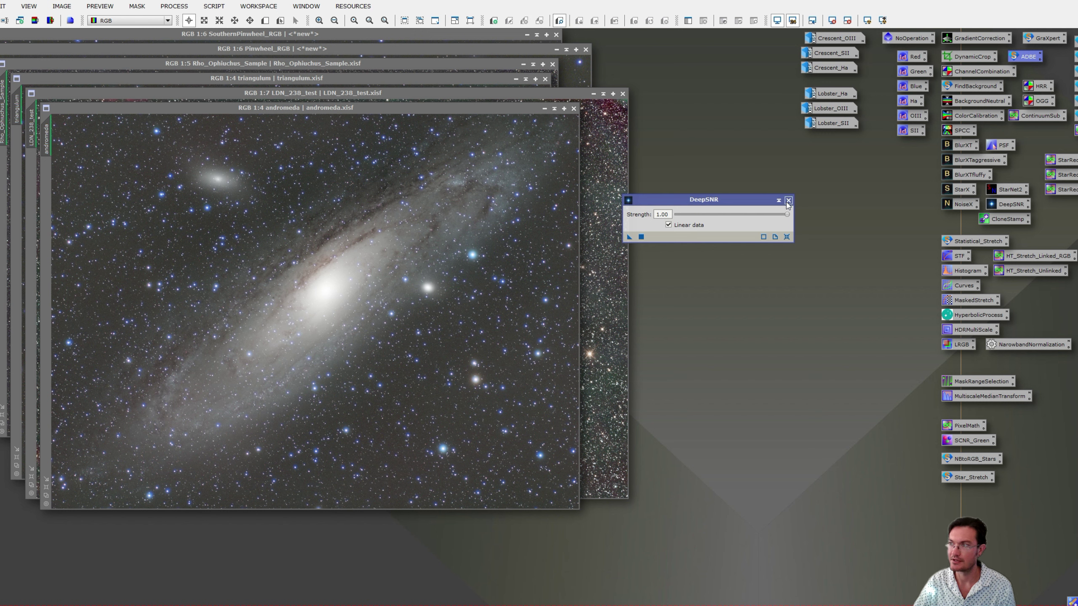
Move the DeepSNR window aside, next to the process icons and the Andromeda images
{"action": "left_click_drag", "start_coordinate": [737, 200], "coordinate": [880, 190]}
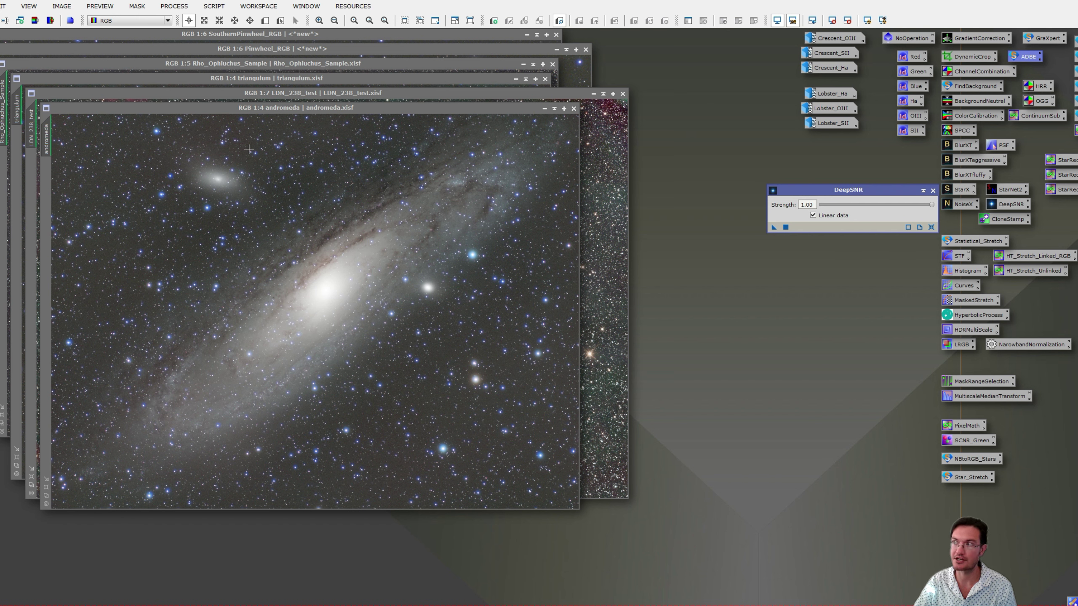
{"action": "left_click_drag", "start_coordinate": [863, 192], "coordinate": [828, 231]}
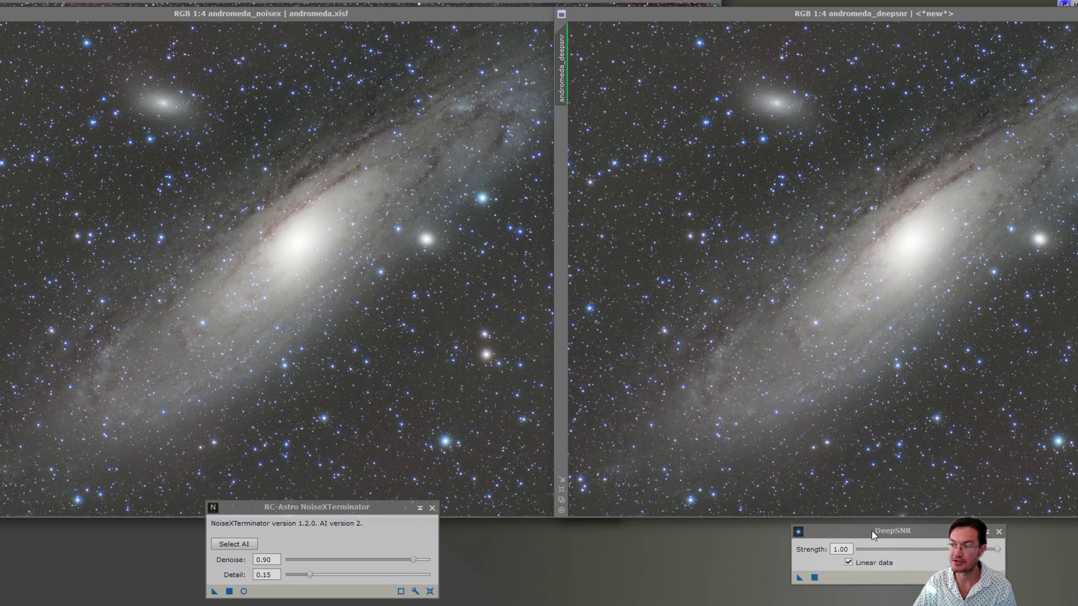
Read the console run times: DeepSNR 30.460 s versus NoiseXTerminator 17.014 s
{"action": "left_click", "coordinate": [855, 530]}
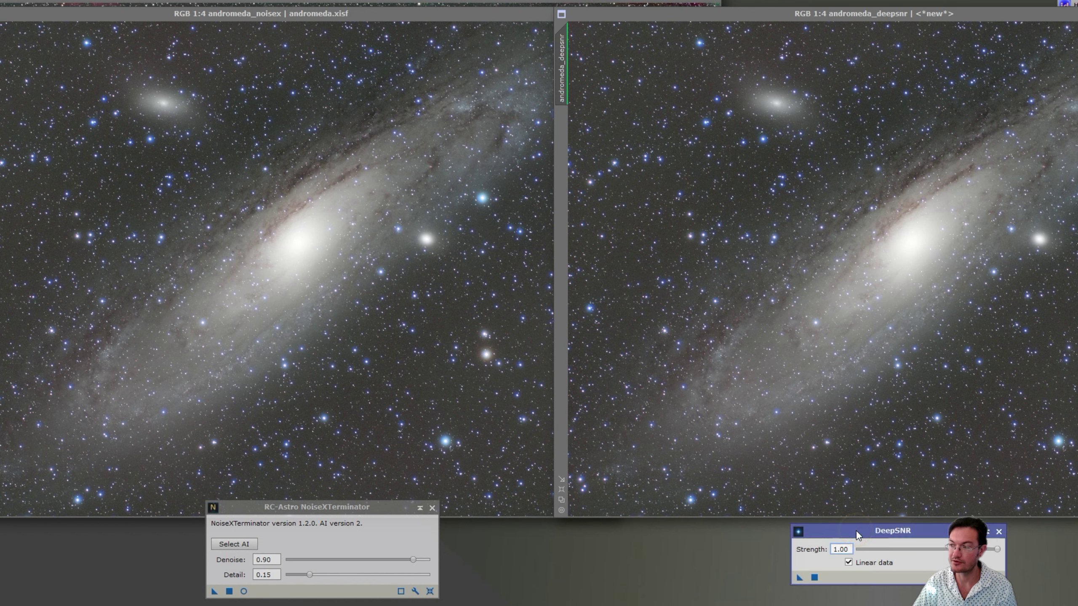
{"action": "left_click", "coordinate": [345, 508]}
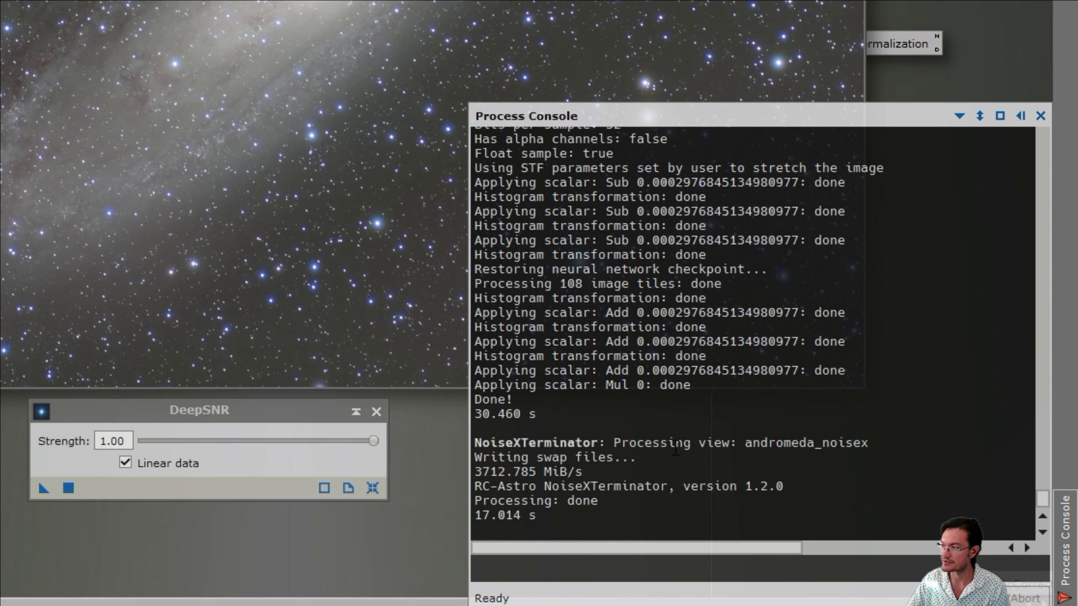
{"action": "scroll", "coordinate": [676, 450], "scroll_direction": "up", "scroll_amount": 4}
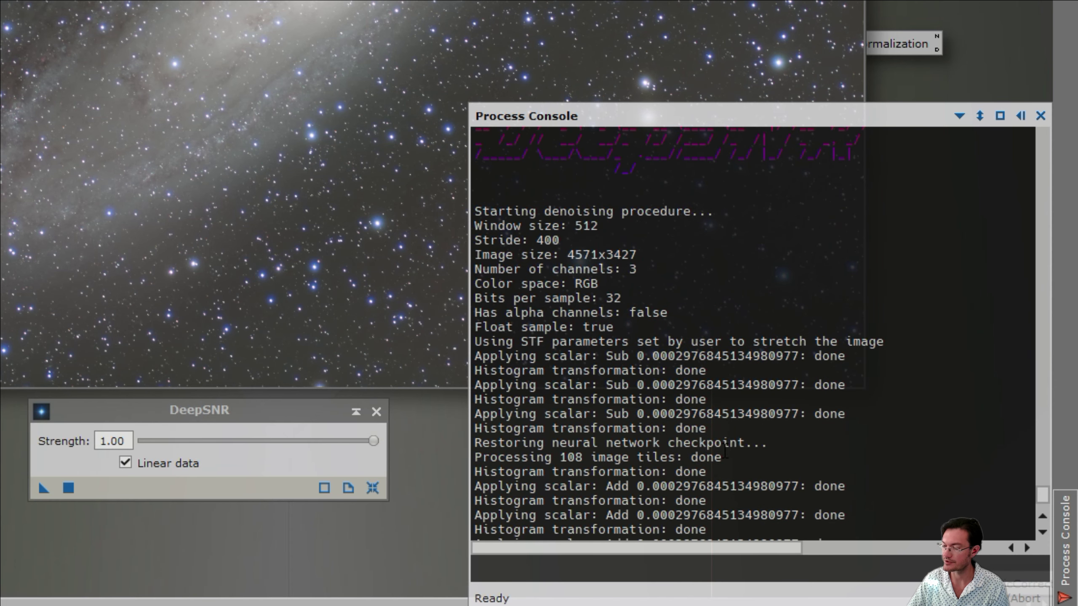
{"action": "scroll", "coordinate": [719, 444], "scroll_direction": "down", "scroll_amount": 3}
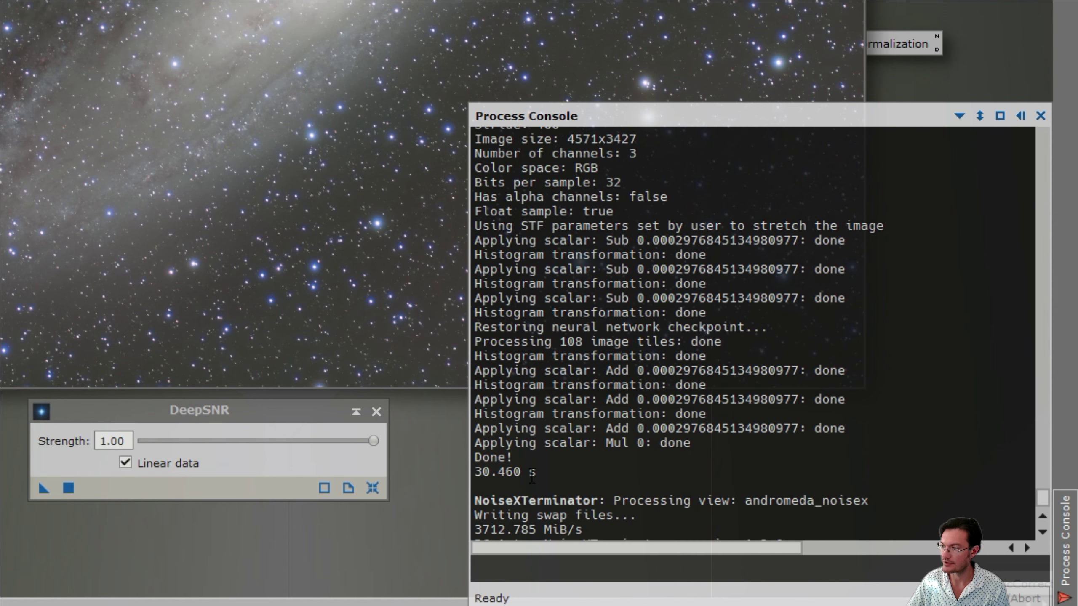
{"action": "scroll", "coordinate": [567, 463], "scroll_direction": "down", "scroll_amount": 2}
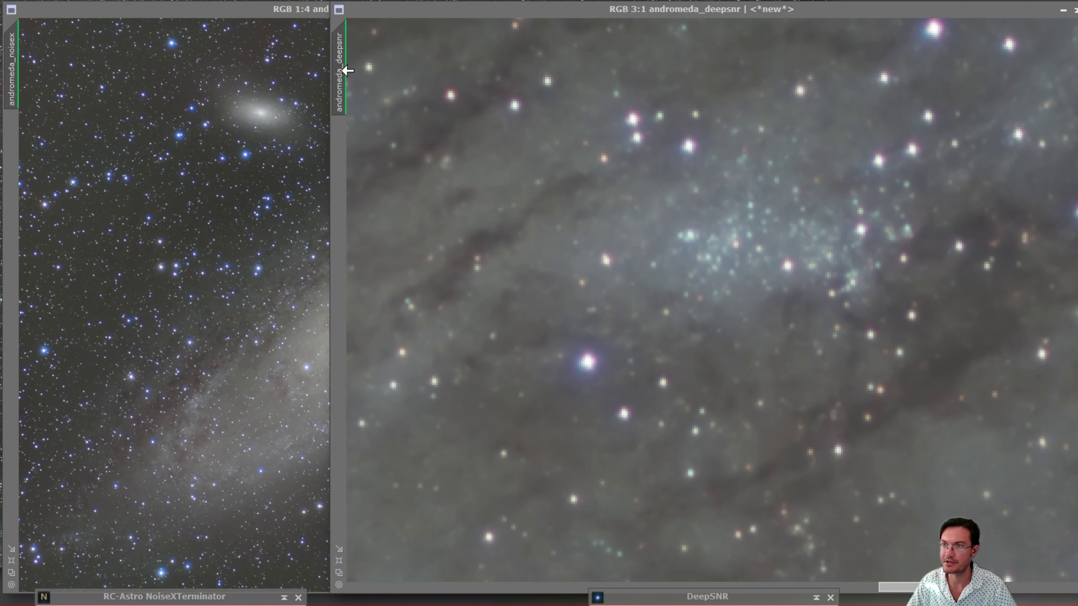
Align andromeda_noisex with andromeda_deepsnr at 4:1 and flip between the two results
{"action": "left_click_drag", "start_coordinate": [341, 67], "coordinate": [20, 64]}
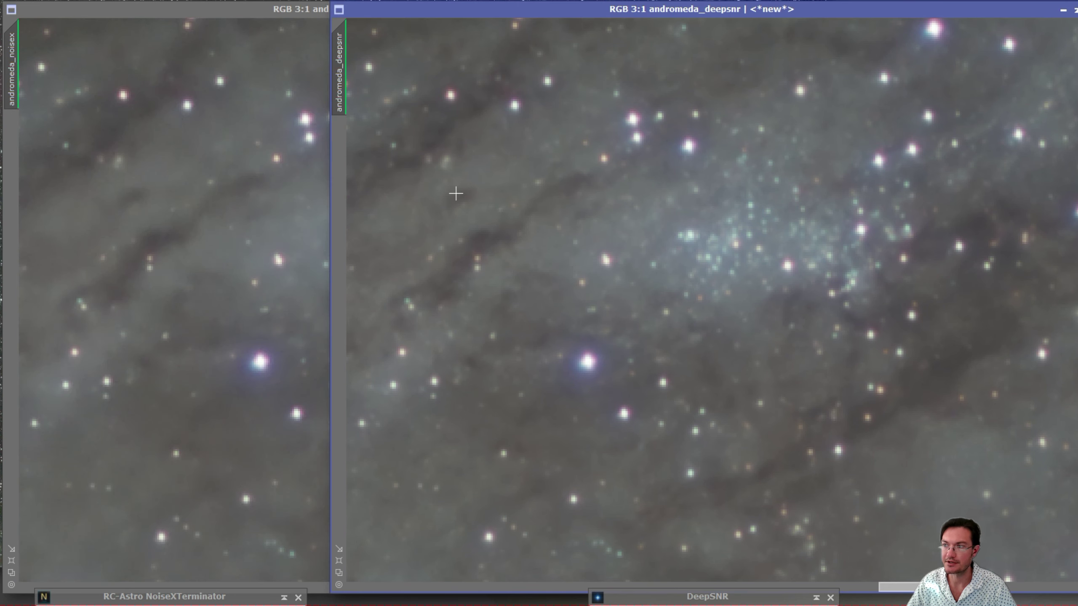
{"action": "left_click_drag", "start_coordinate": [531, 10], "coordinate": [216, 15]}
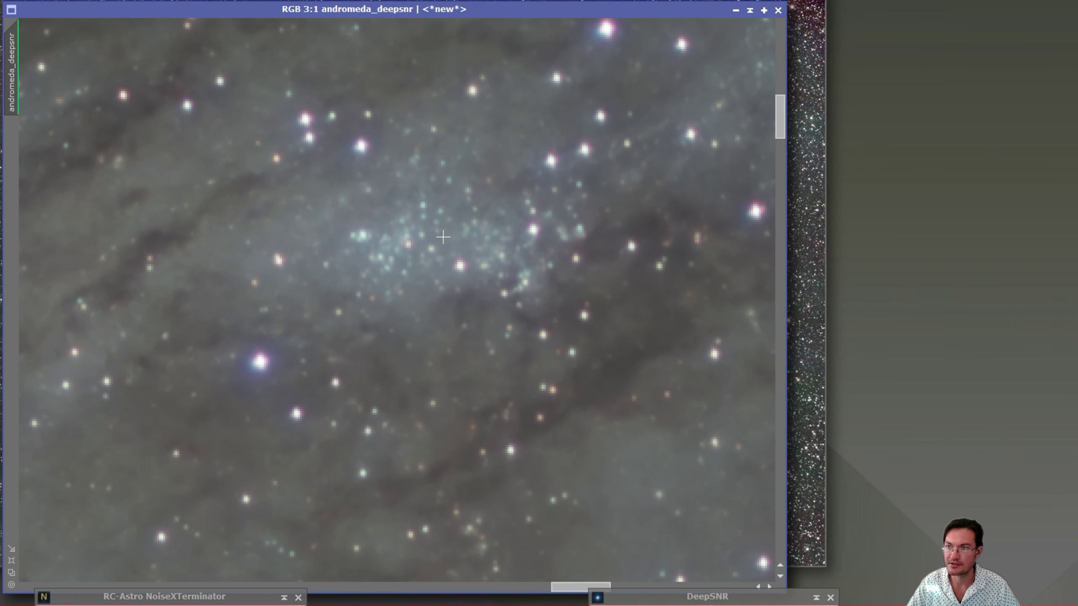
{"action": "key", "text": "ctrl+Page_Down"}
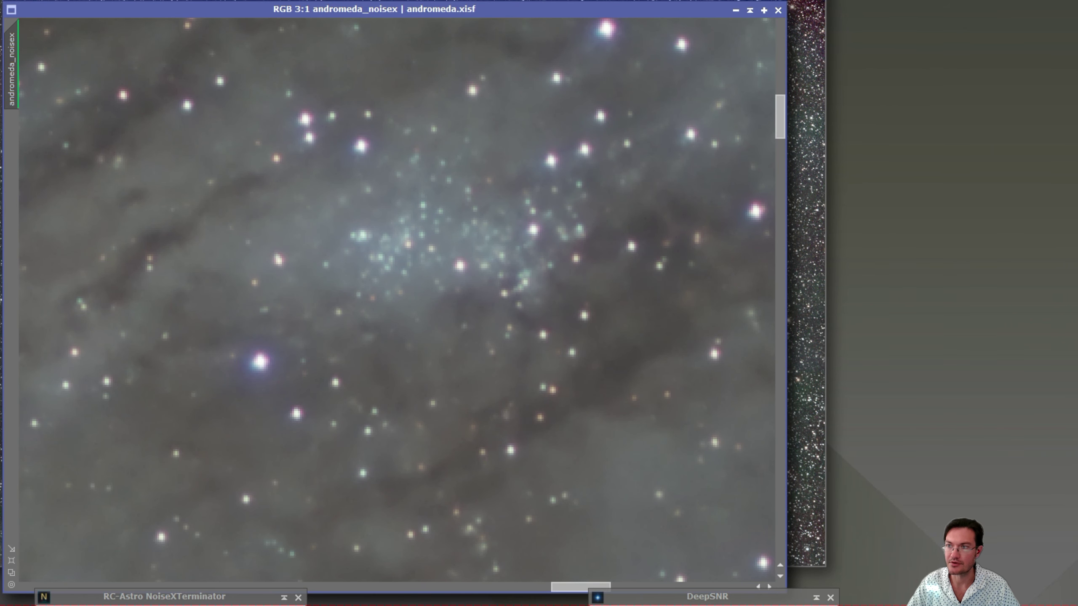
{"action": "key", "text": "ctrl+Page_Up"}
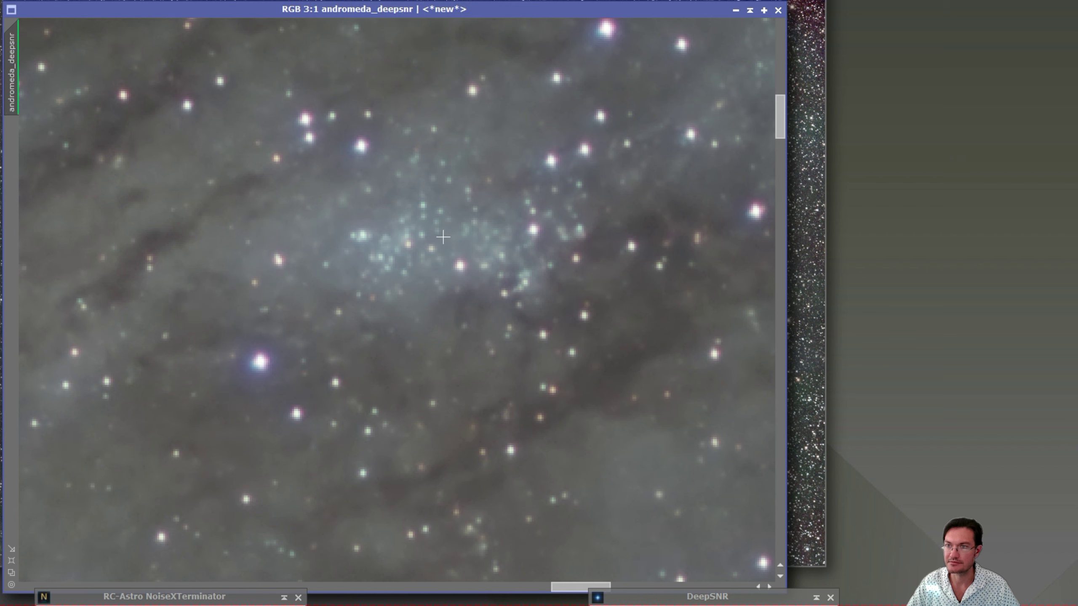
{"action": "key", "text": "ctrl+Page_Down"}
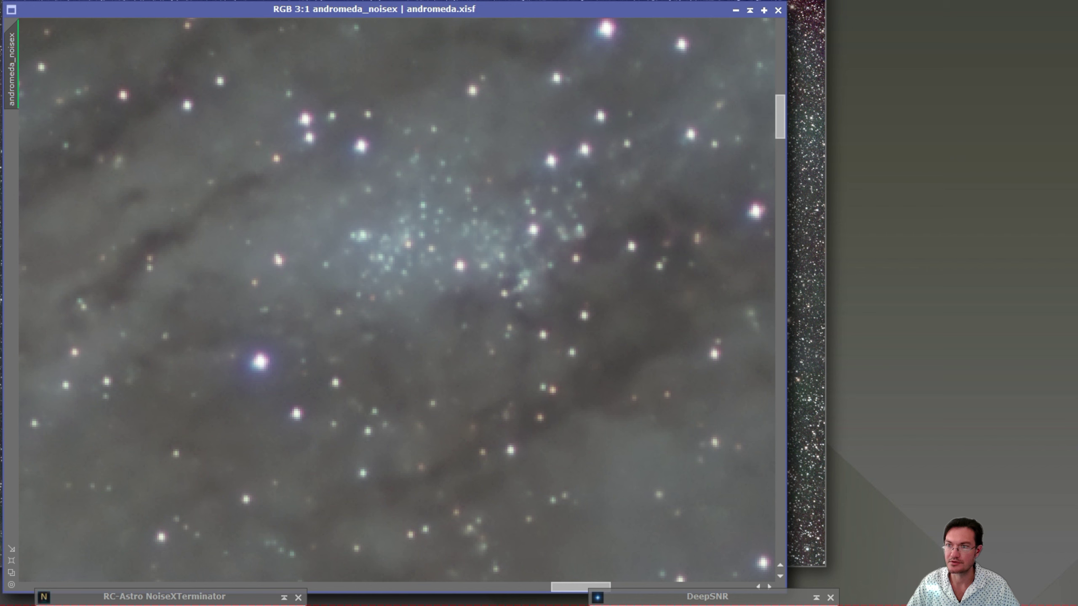
{"action": "key", "text": "ctrl+Page_Up"}
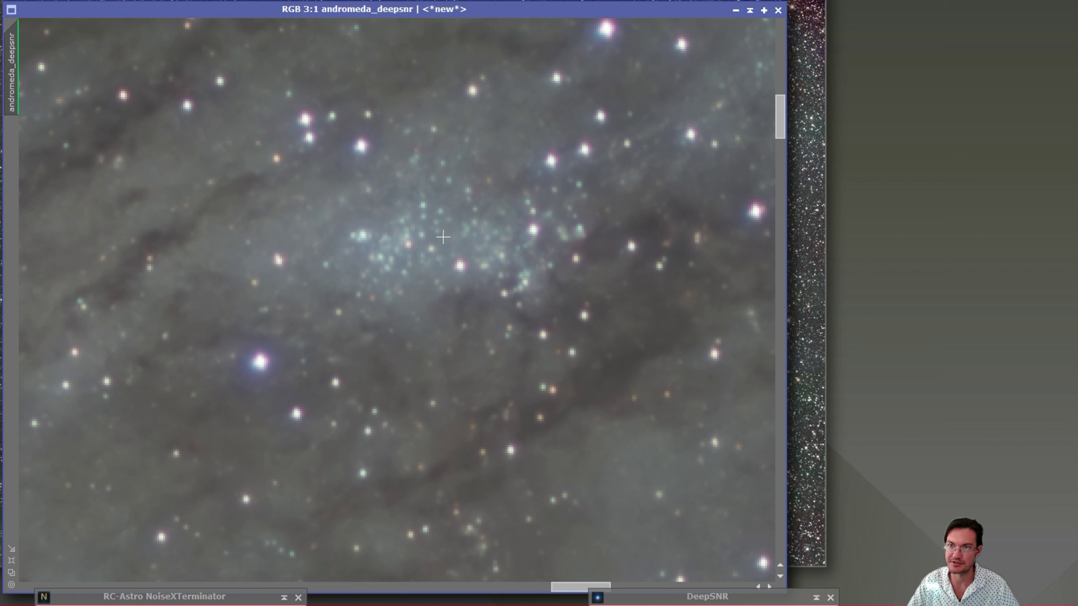
{"action": "key", "text": "ctrl+Page_Down"}
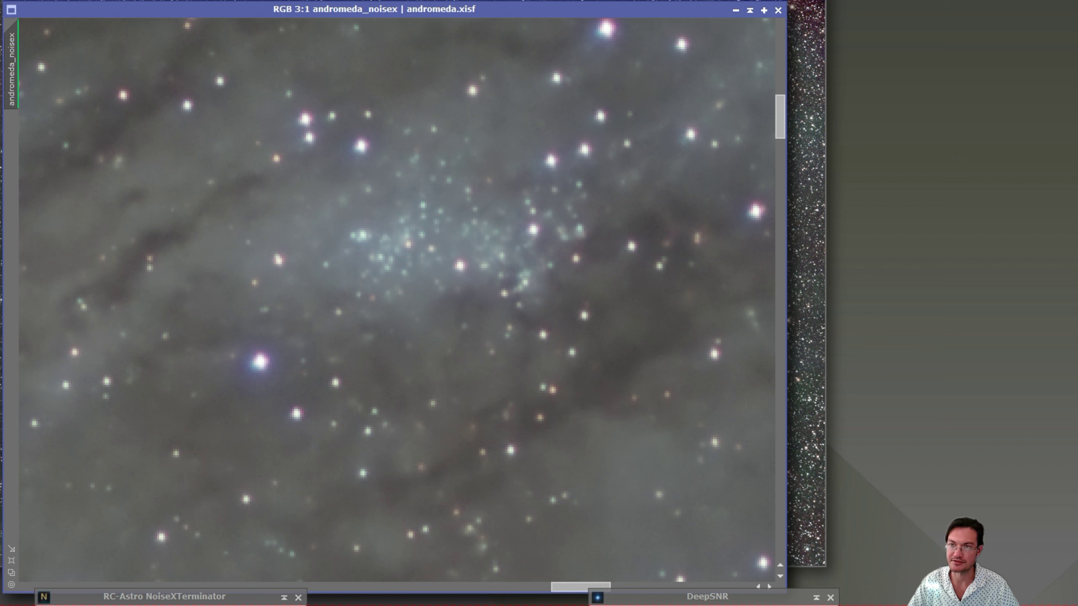
{"action": "key", "text": "ctrl+Page_Up"}
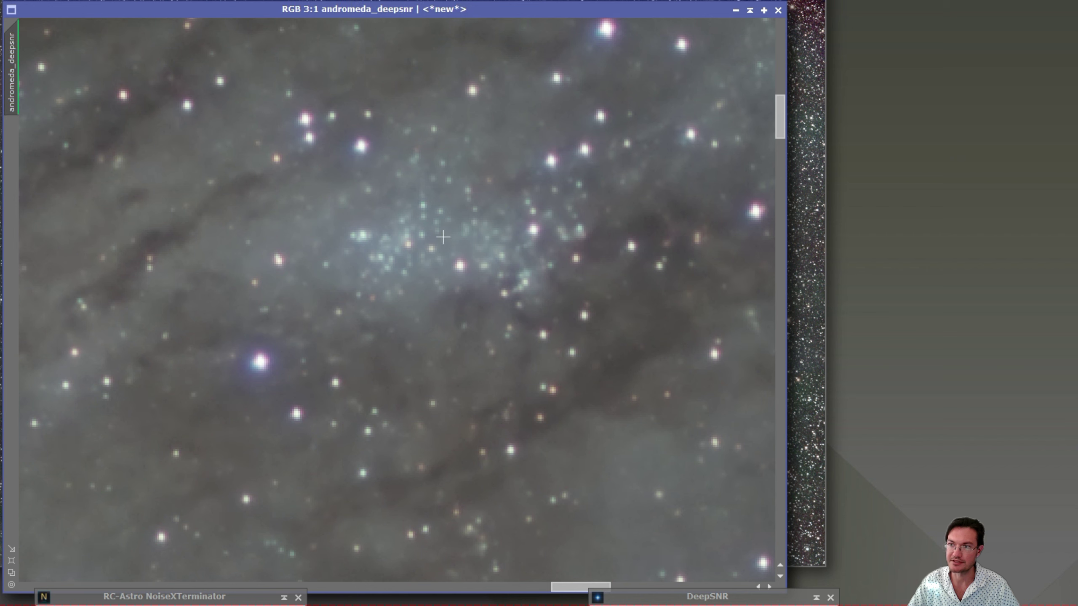
{"action": "key", "text": "ctrl+Page_Down"}
{"action": "key", "text": "ctrl+Page_Up"}
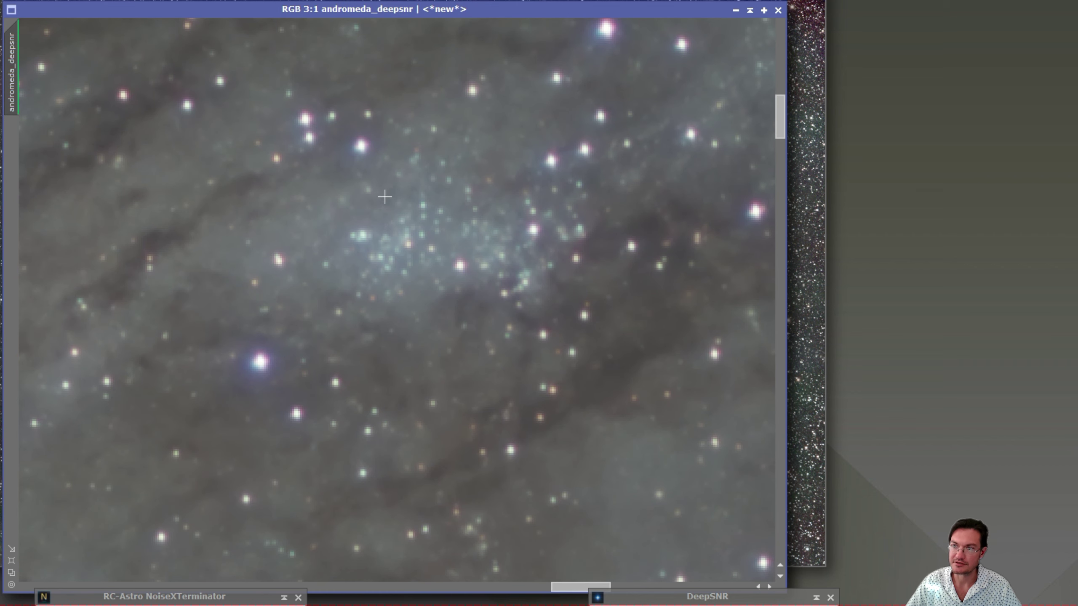
{"action": "scroll", "coordinate": [442, 237], "scroll_direction": "down", "scroll_amount": 4}
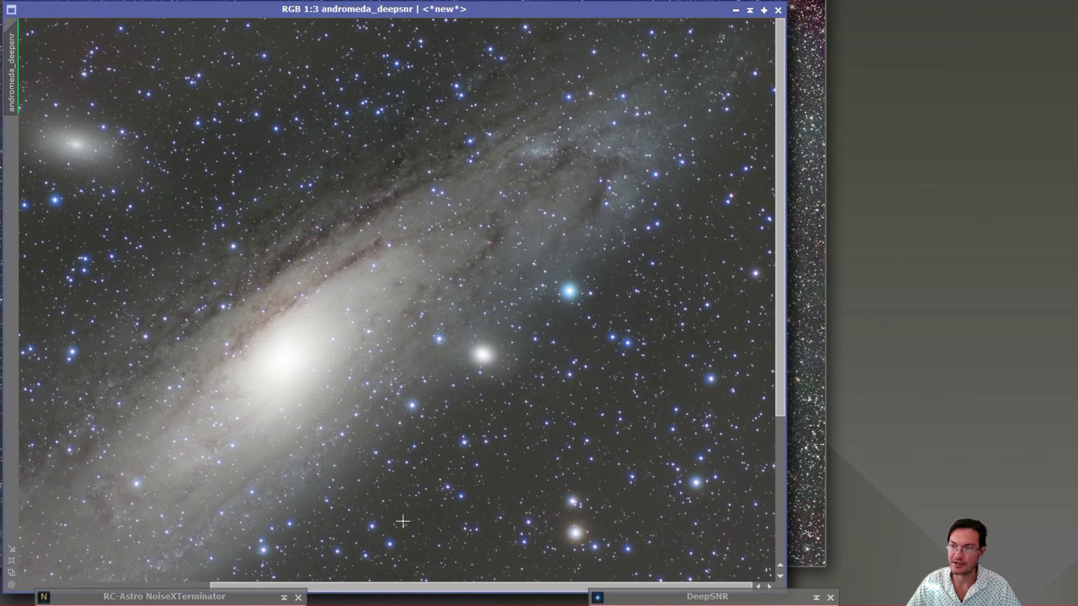
{"action": "scroll", "coordinate": [681, 457], "scroll_direction": "up", "scroll_amount": 5}
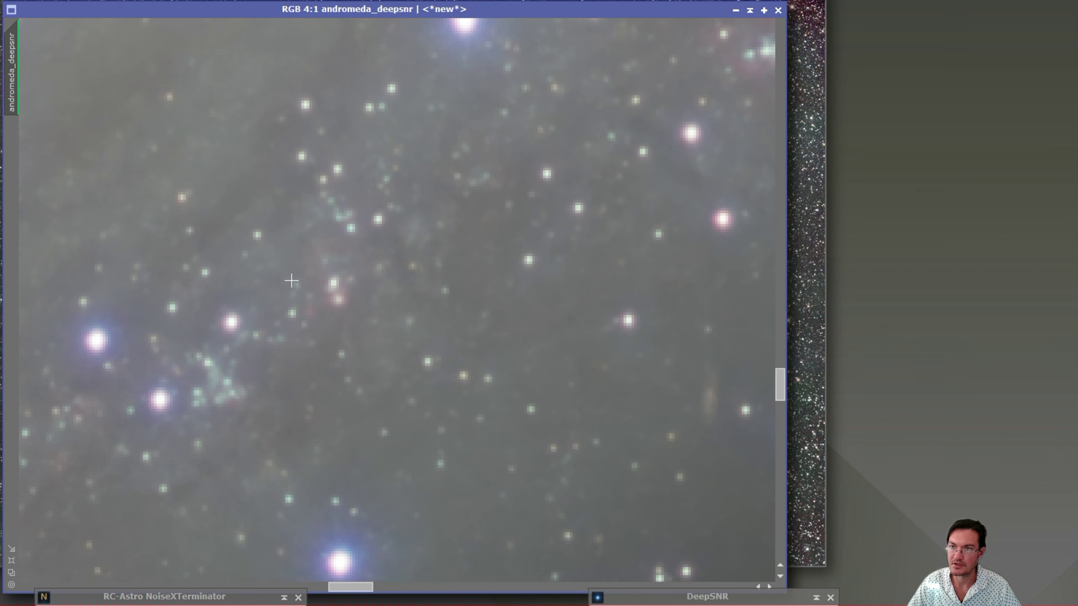
Restack the two Andromeda windows, compare pixel values, then move andromeda_deepsnr off to the right
{"action": "left_click_drag", "start_coordinate": [283, 13], "coordinate": [485, 51]}
{"action": "left_click_drag", "start_coordinate": [202, 112], "coordinate": [41, 78]}
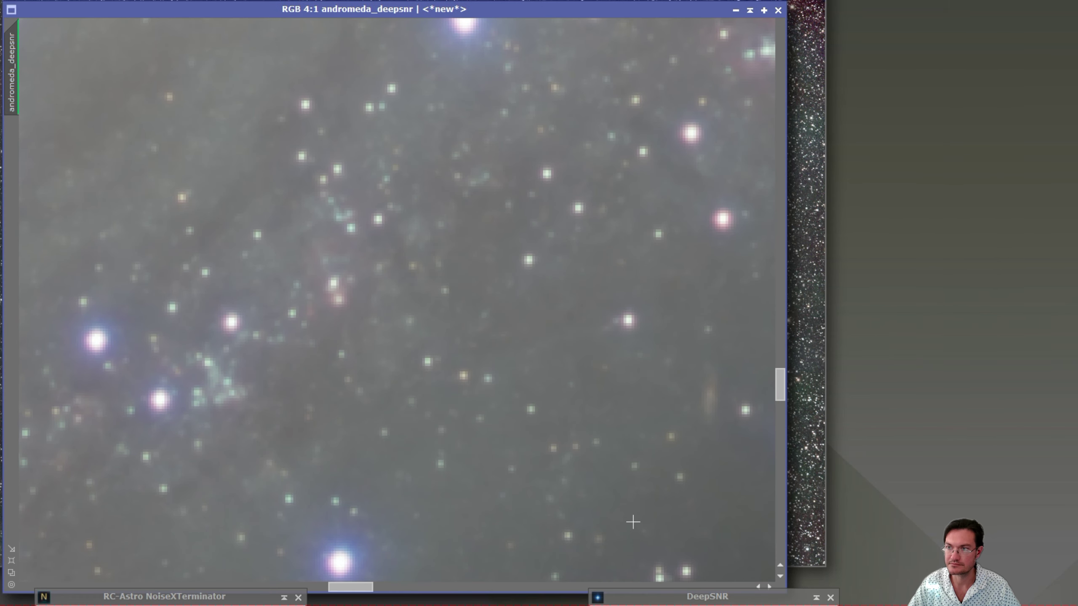
{"action": "key", "text": "ctrl+Tab"}
{"action": "key", "text": "ctrl+Tab"}
{"action": "key", "text": "ctrl+Tab"}
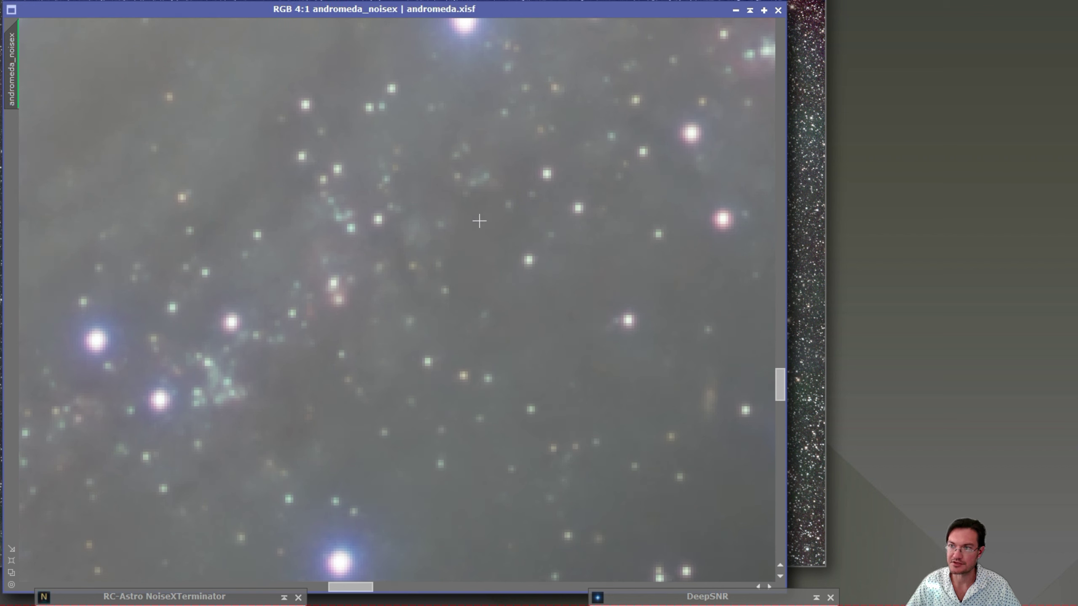
{"action": "left_click_drag", "start_coordinate": [479, 221], "coordinate": [509, 227]}
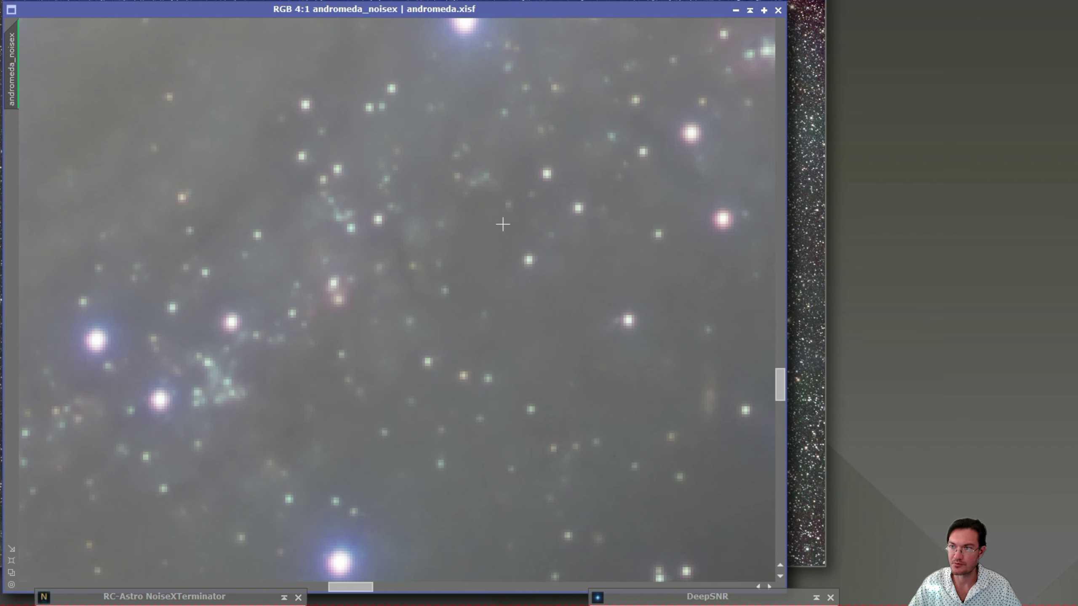
{"action": "key", "text": "ctrl+Tab"}
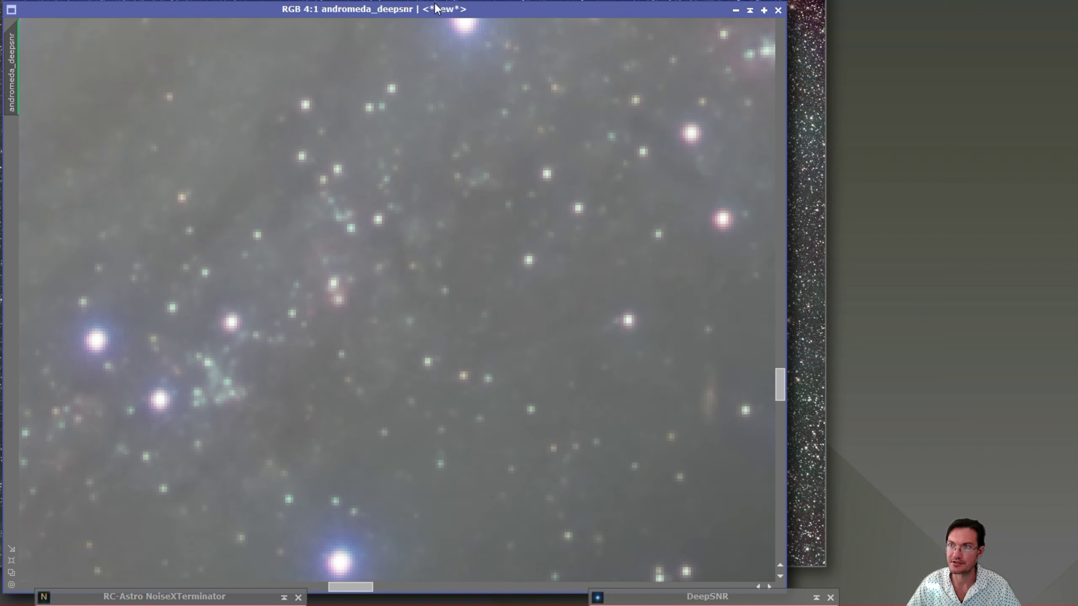
{"action": "left_click_drag", "start_coordinate": [435, 8], "coordinate": [892, 46]}
Undo the NoiseXTerminator denoise and reapply it at Denoise 0.65, Detail 0.15, restacking andromeda_deepsnr on top
{"action": "left_click", "coordinate": [257, 70]}
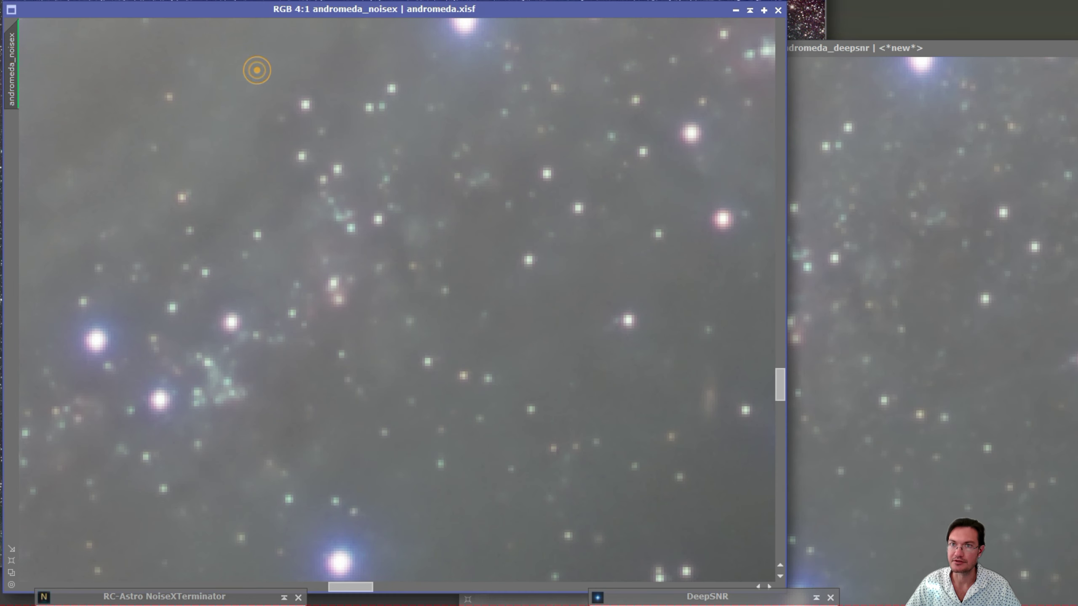
{"action": "key", "text": "ctrl+z"}
{"action": "double_click", "coordinate": [261, 602]}
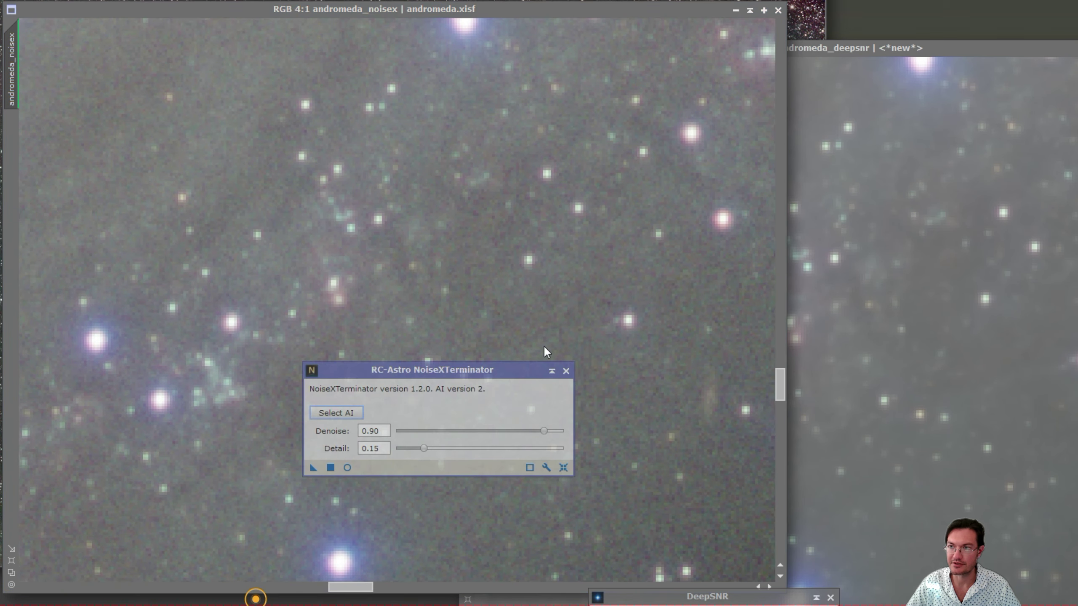
{"action": "left_click_drag", "start_coordinate": [589, 372], "coordinate": [551, 374]}
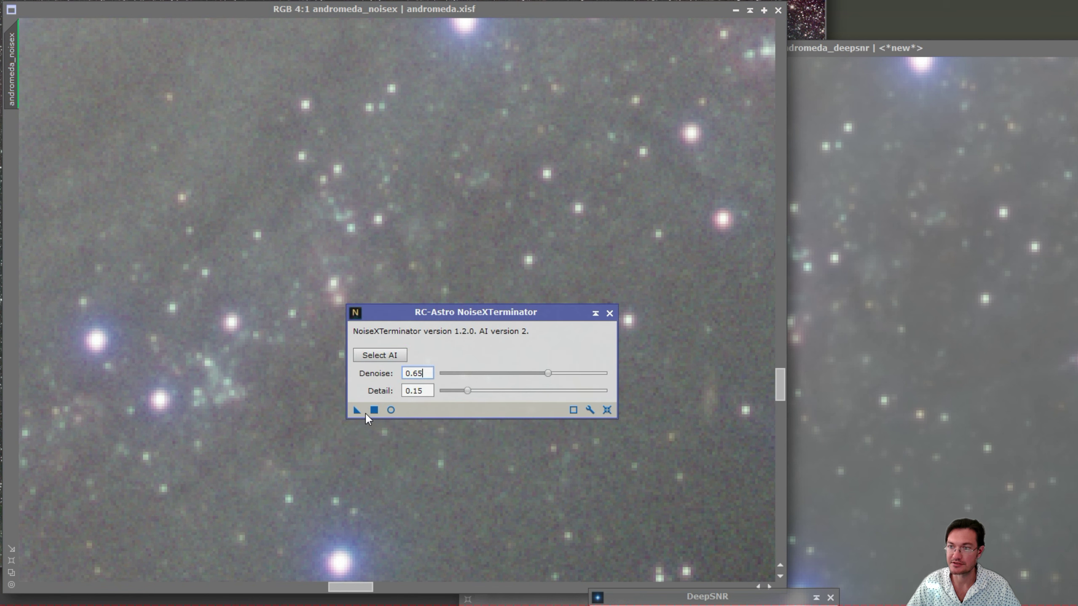
{"action": "left_click_drag", "start_coordinate": [359, 410], "coordinate": [234, 300]}
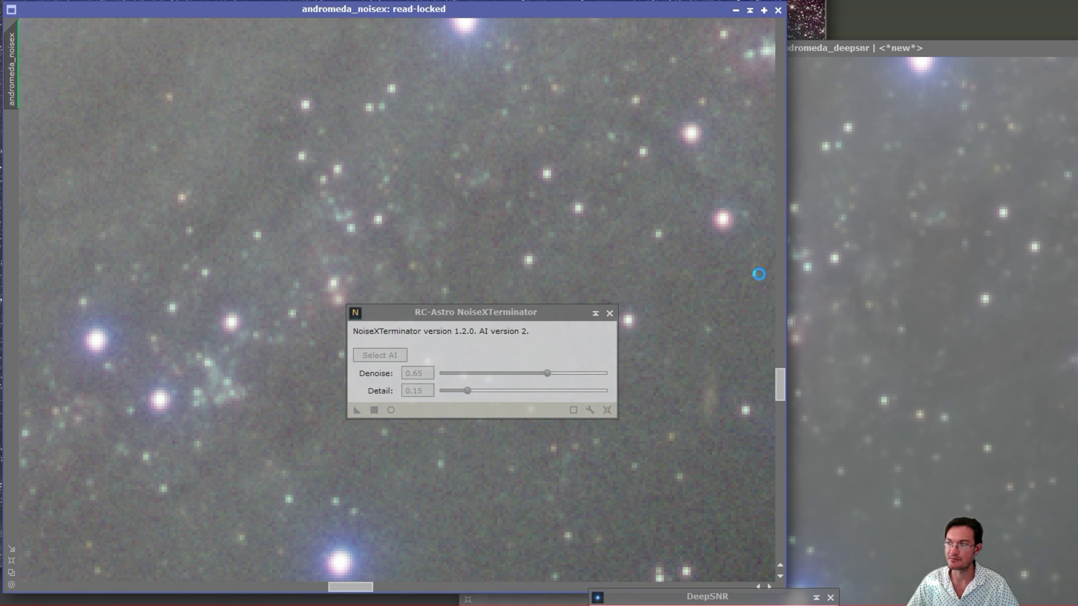
{"action": "left_click_drag", "start_coordinate": [385, 312], "coordinate": [140, 602]}
{"action": "left_click_drag", "start_coordinate": [919, 45], "coordinate": [469, 6]}
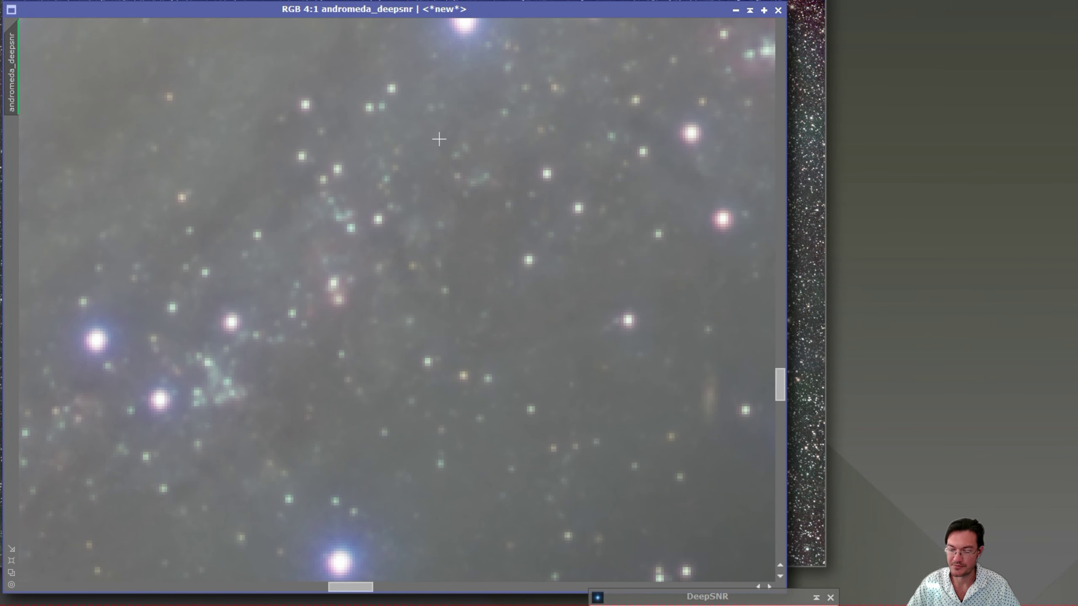
Toggle between andromeda_noisex and andromeda_deepsnr, then zoom out to 1:4 for the whole galaxy
{"action": "key", "text": "ctrl+Tab"}
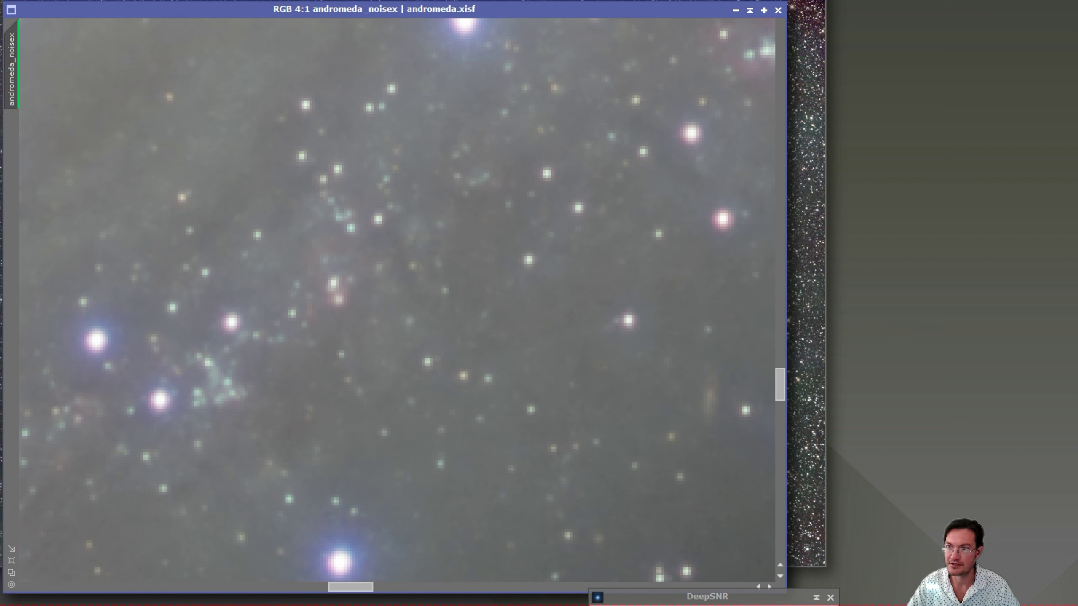
{"action": "key", "text": "ctrl+Tab"}
{"action": "key", "text": "ctrl+Tab"}
{"action": "key", "text": "ctrl+Tab"}
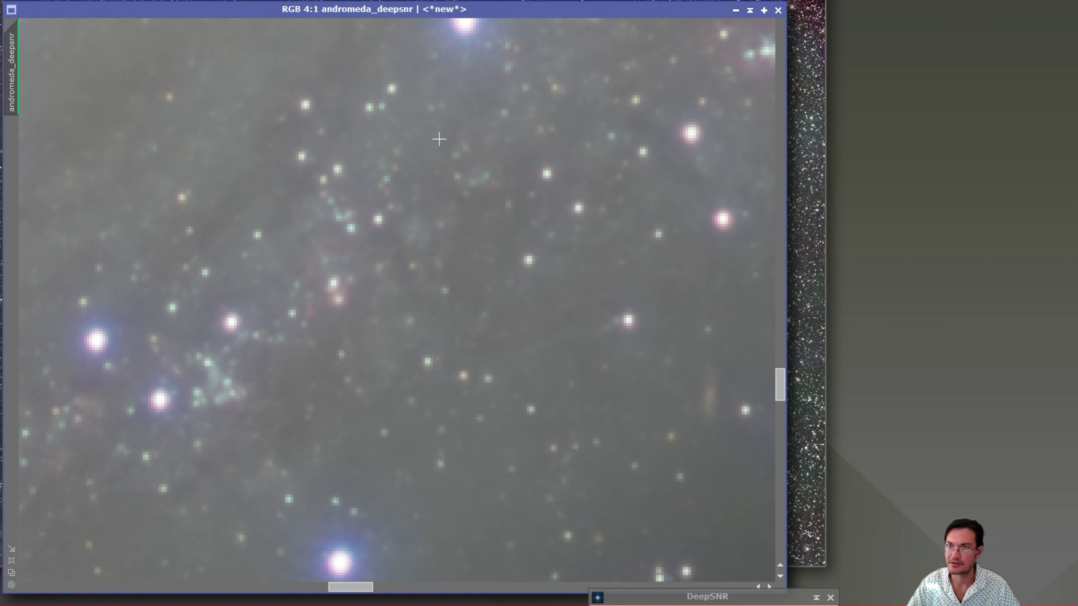
{"action": "key", "text": "ctrl+Tab"}
{"action": "key", "text": "ctrl+Tab"}
{"action": "key", "text": "ctrl+Tab"}
{"action": "key", "text": "ctrl+Tab"}
{"action": "key", "text": "ctrl+Tab"}
{"action": "key", "text": "ctrl+Tab"}
{"action": "key", "text": "ctrl+Tab"}
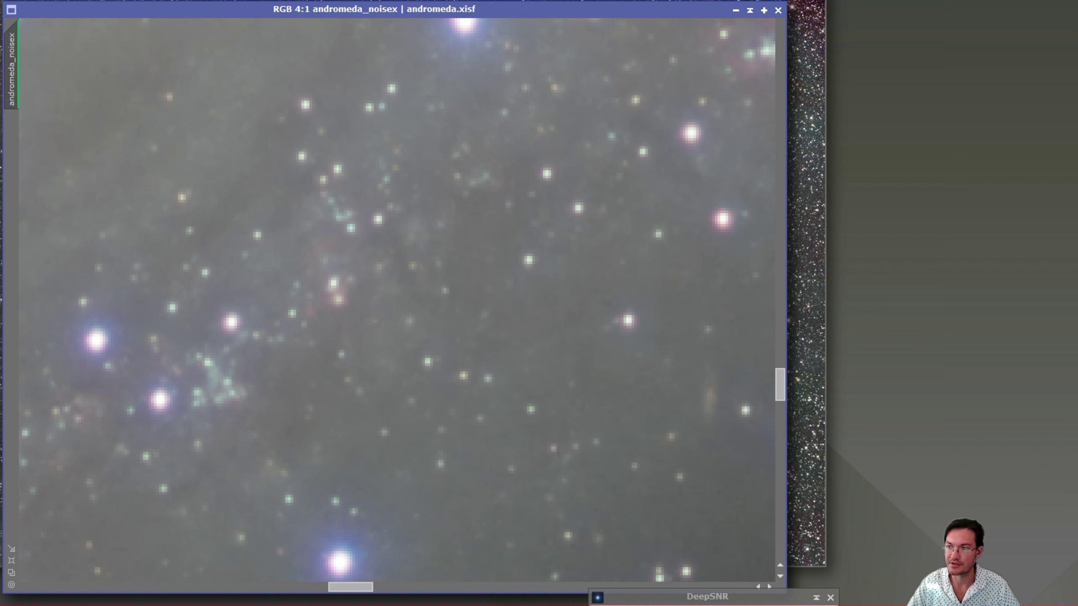
{"action": "key", "text": "ctrl+Tab"}
{"action": "key", "text": "ctrl+Tab"}
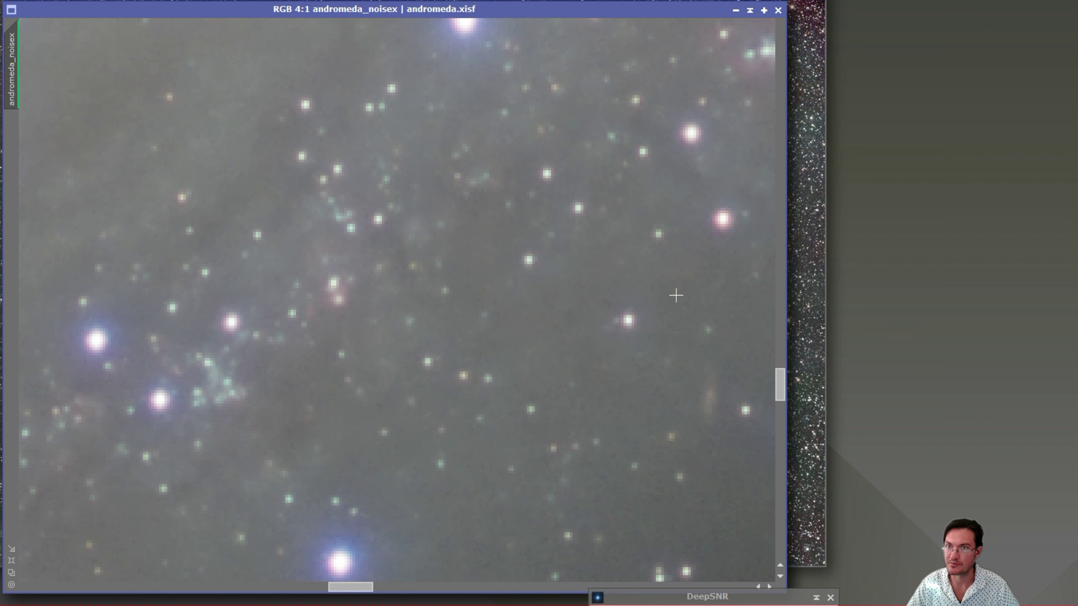
{"action": "key", "text": "ctrl+Tab"}
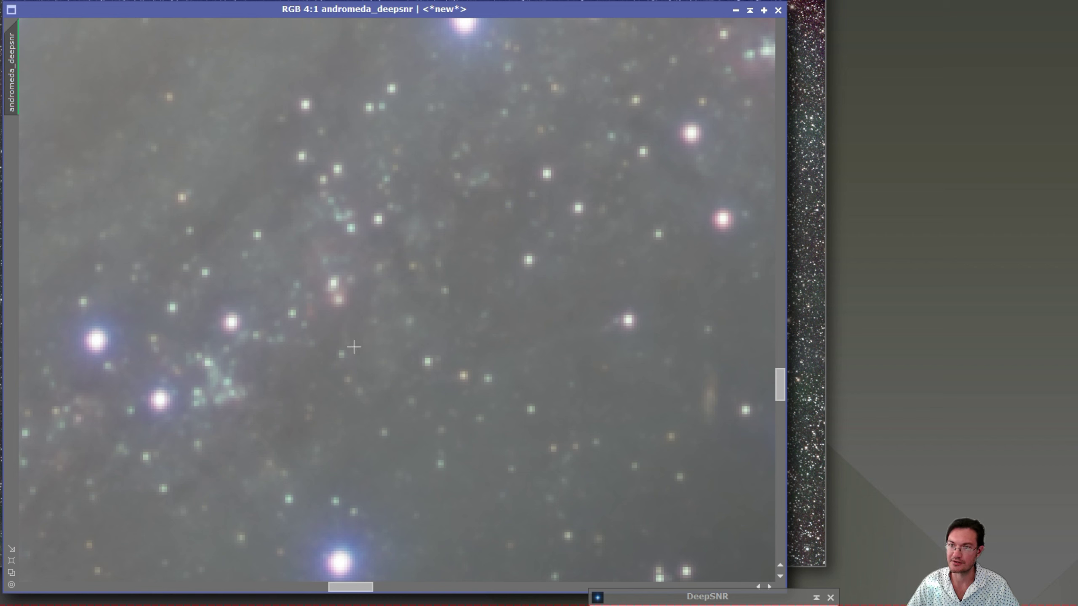
{"action": "scroll", "coordinate": [321, 328], "scroll_direction": "down", "scroll_amount": 6}
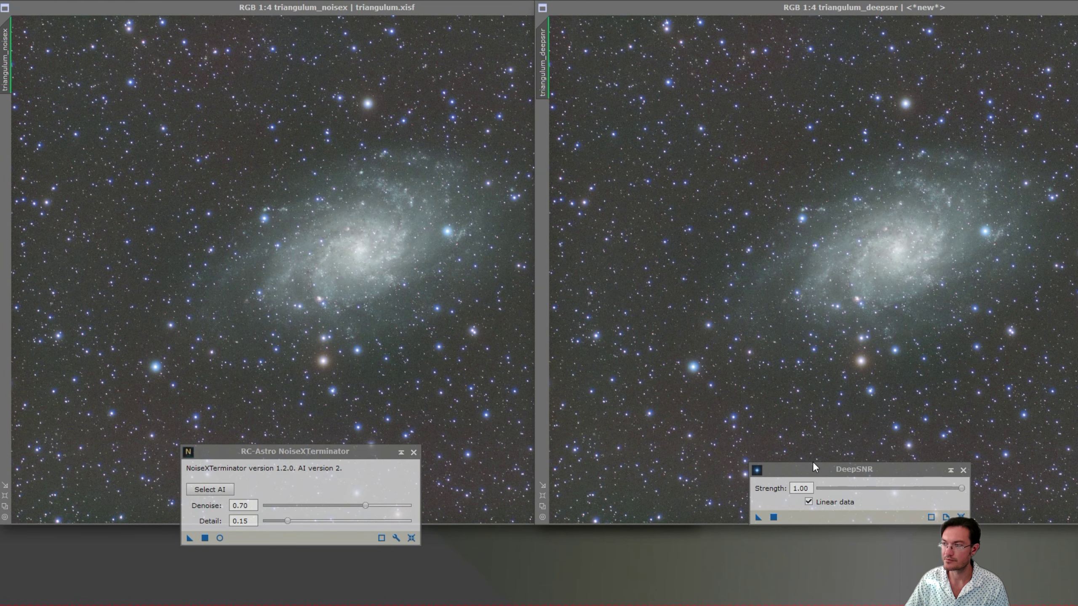
Centre triangulum_deepsnr at 3:1 and toggle it against triangulum_noisex on the star-forming region
{"action": "left_click", "coordinate": [758, 525]}
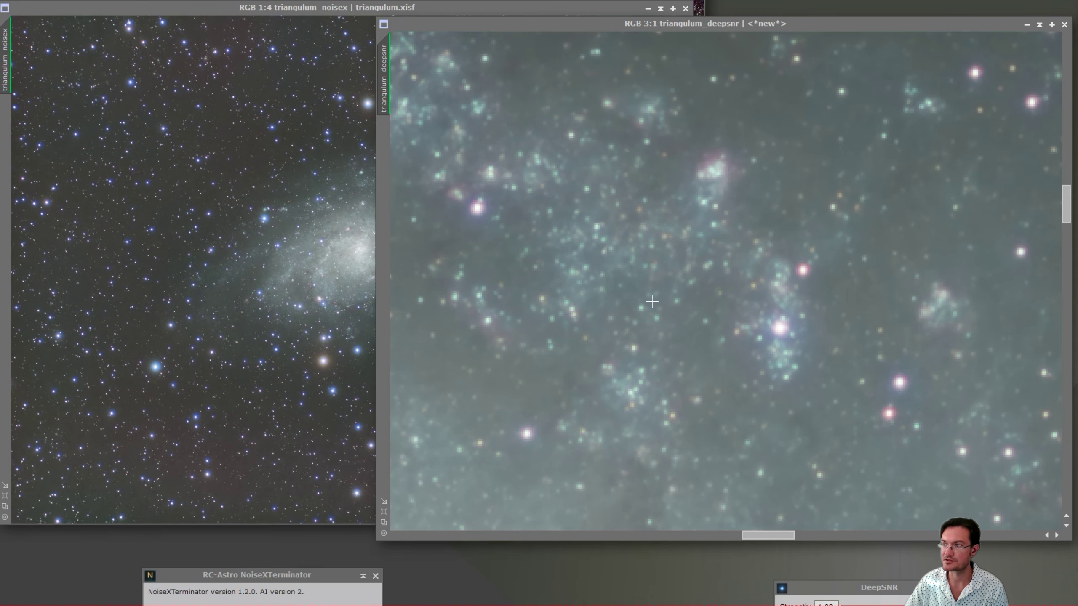
{"action": "left_click_drag", "start_coordinate": [383, 81], "coordinate": [17, 49]}
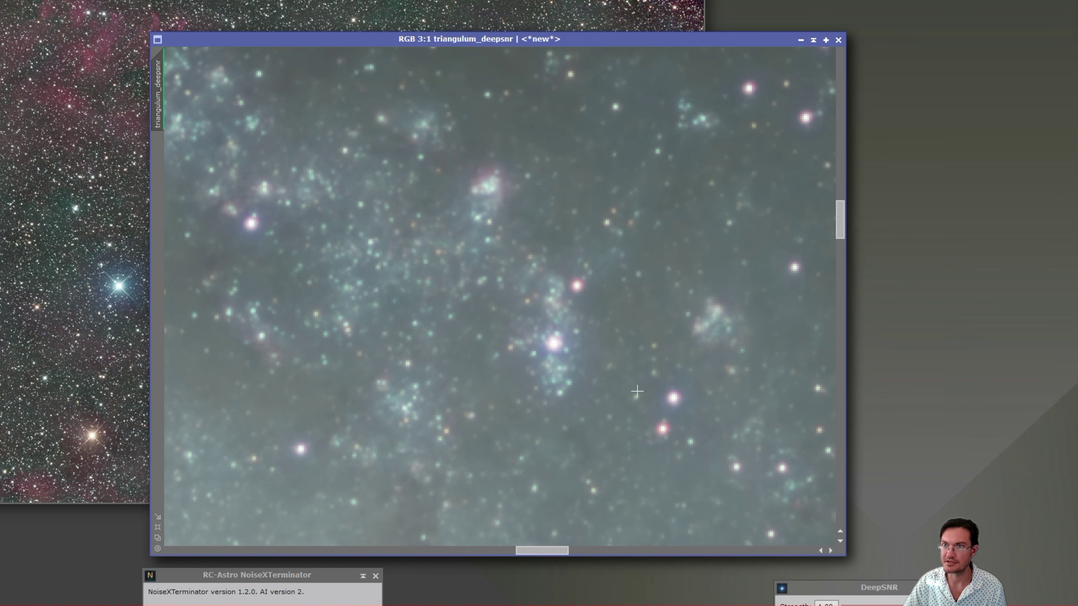
{"action": "key", "text": "ctrl+Tab"}
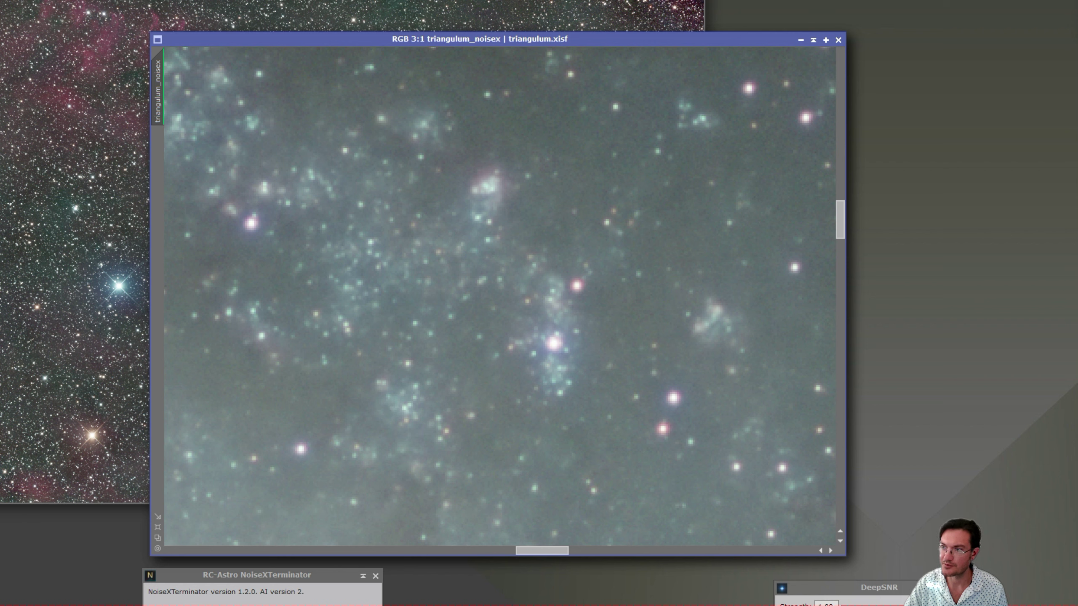
{"action": "key", "text": "ctrl+Tab"}
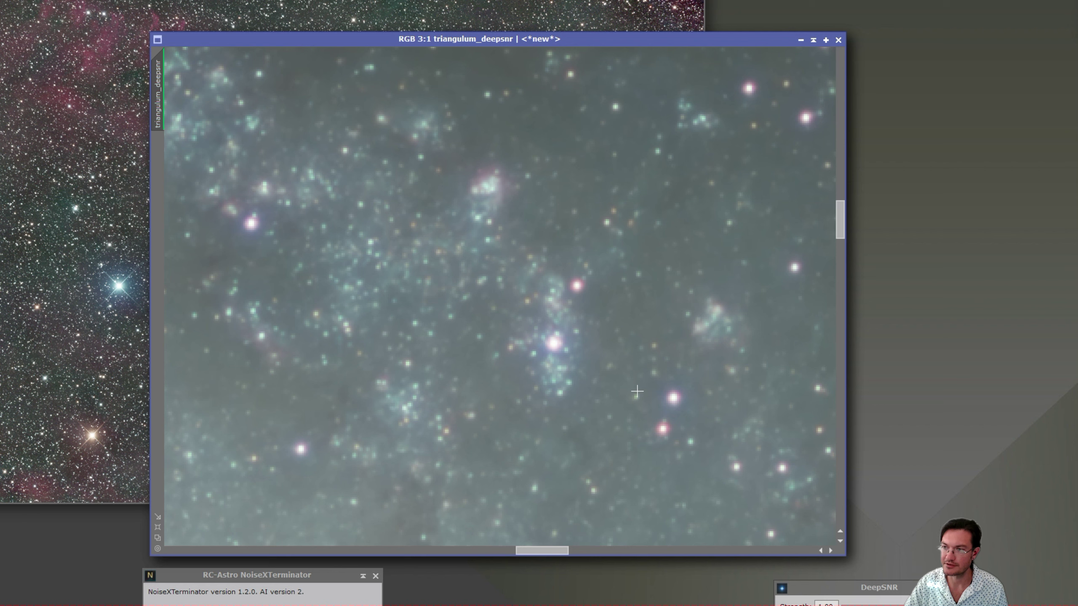
{"action": "key", "text": "ctrl+Tab"}
{"action": "key", "text": "ctrl+Tab"}
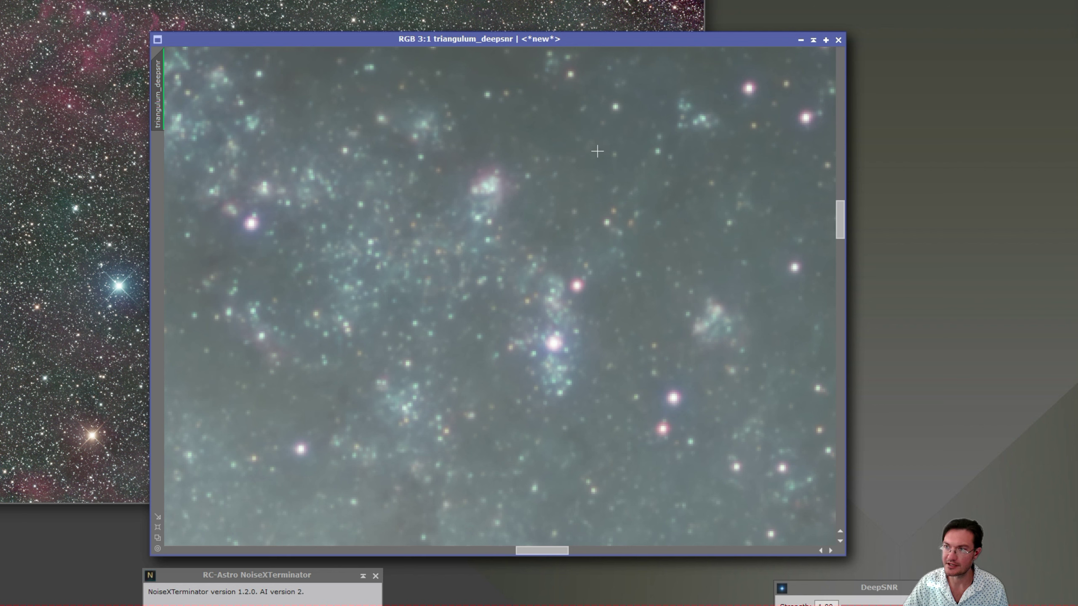
{"action": "key", "text": "ctrl+Tab"}
{"action": "key", "text": "ctrl+Tab"}
{"action": "key", "text": "ctrl+Tab"}
{"action": "key", "text": "ctrl+Tab"}
{"action": "key", "text": "ctrl+Tab"}
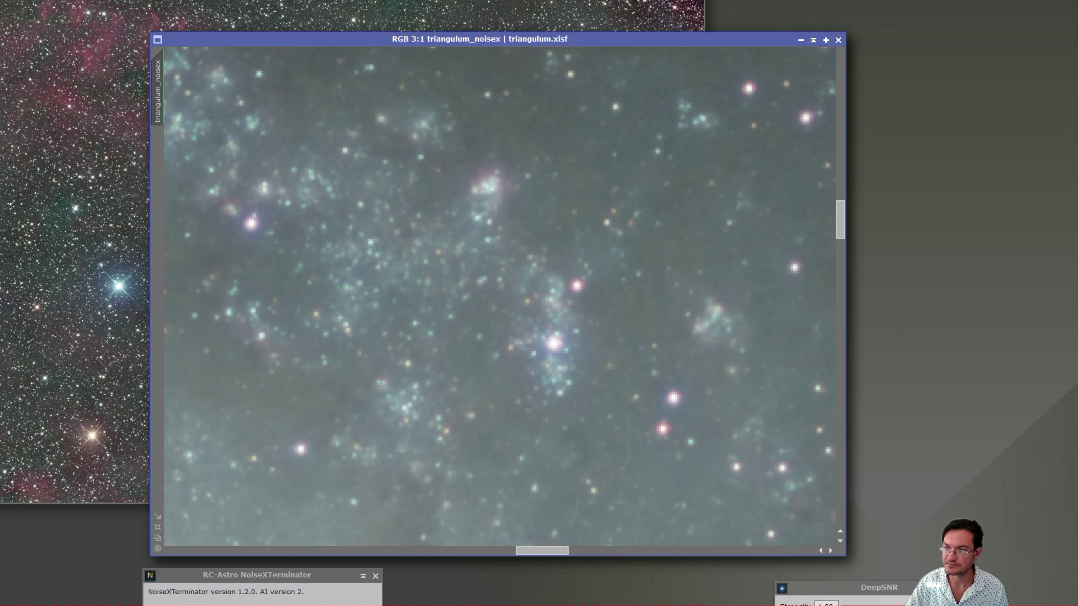
{"action": "key", "text": "ctrl+Tab"}
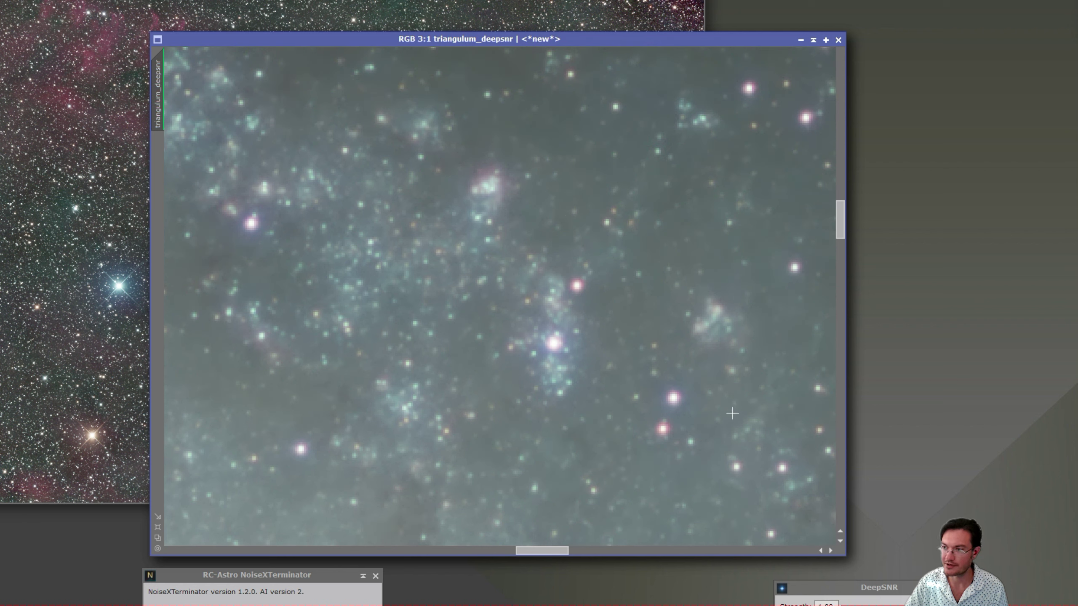
{"action": "key", "text": "ctrl+Tab"}
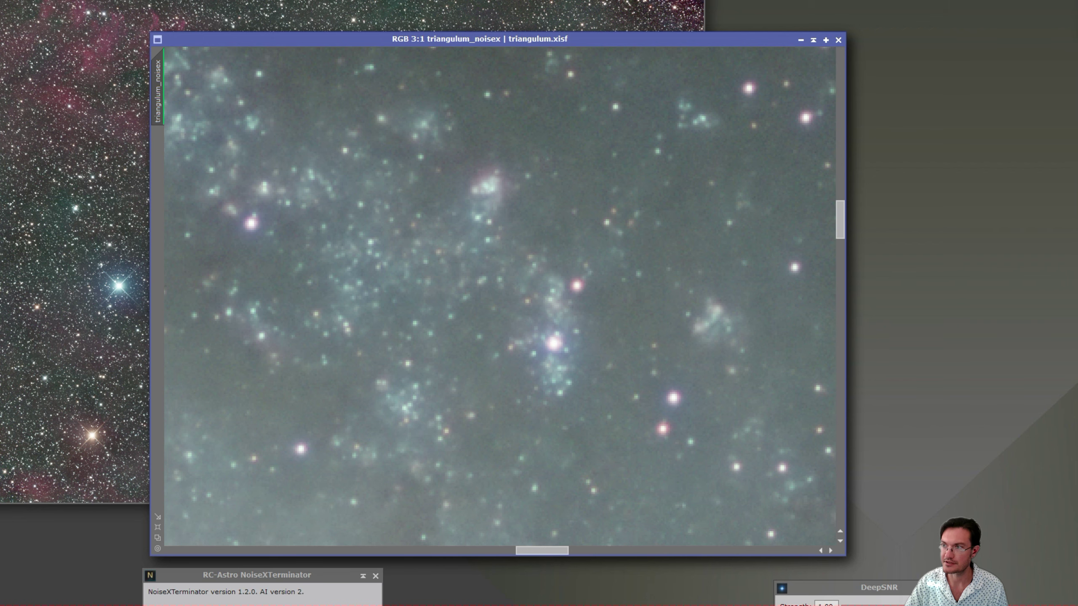
{"action": "key", "text": "ctrl+Tab"}
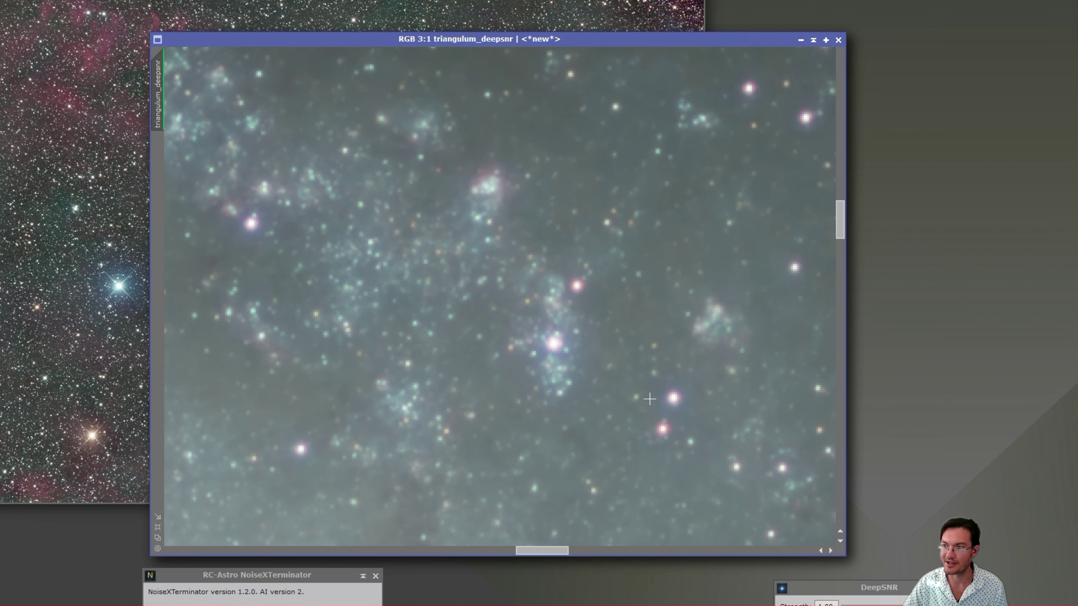
Zoom into the Triangulum nebula region at 5:1 and flip between the DeepSNR and NoiseXTerminator results
{"action": "scroll", "coordinate": [479, 304], "scroll_direction": "down", "scroll_amount": 4}
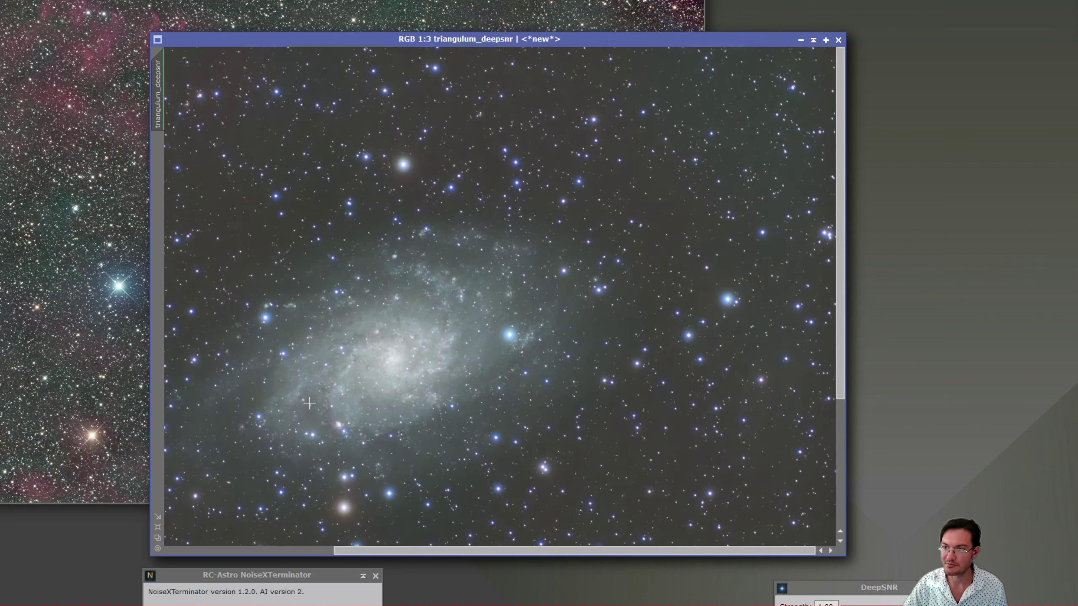
{"action": "scroll", "coordinate": [312, 415], "scroll_direction": "up", "scroll_amount": 4}
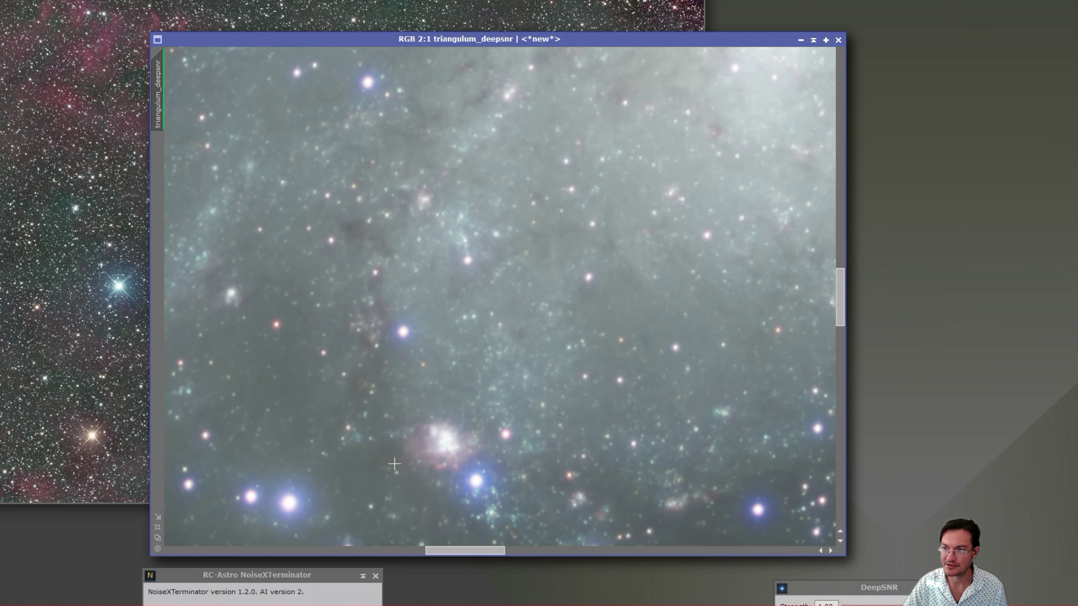
{"action": "scroll", "coordinate": [435, 463], "scroll_direction": "up", "scroll_amount": 2}
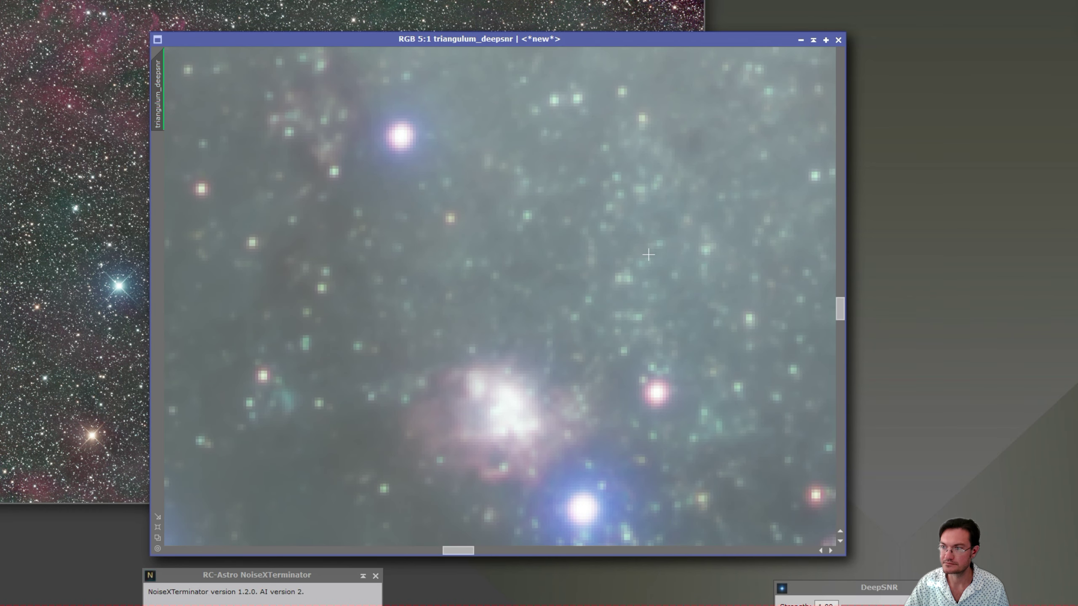
{"action": "key", "text": "ctrl+Tab"}
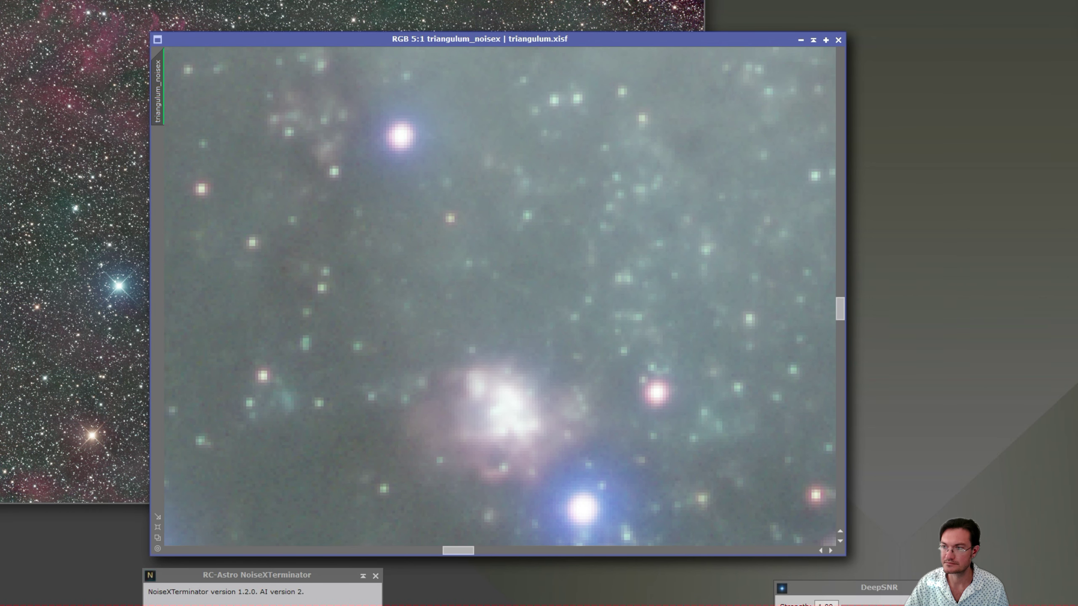
{"action": "key", "text": "ctrl+Tab"}
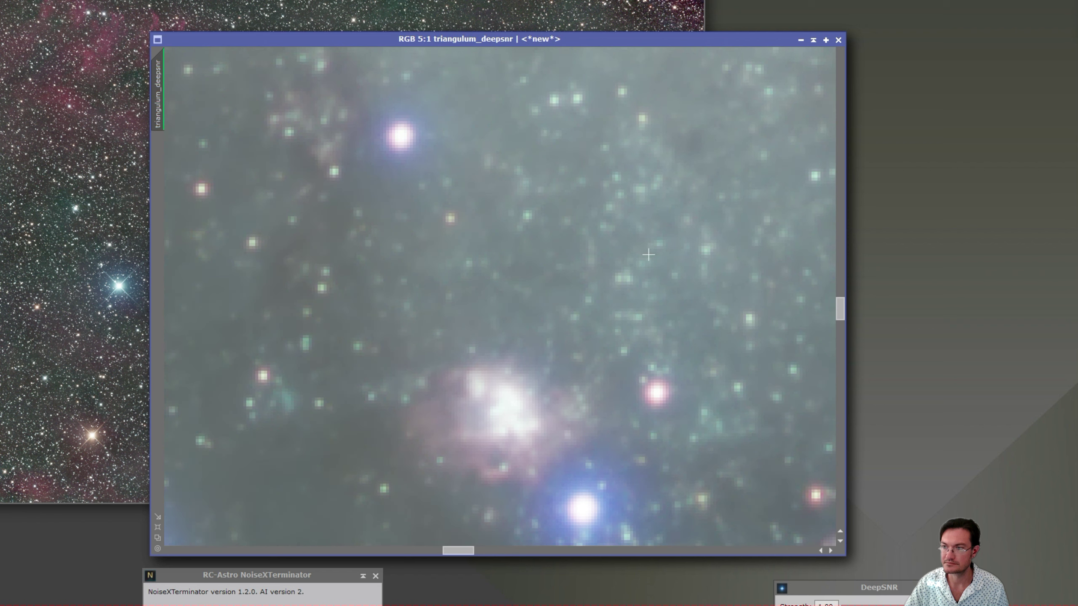
{"action": "key", "text": "ctrl+Tab"}
{"action": "key", "text": "ctrl+Tab"}
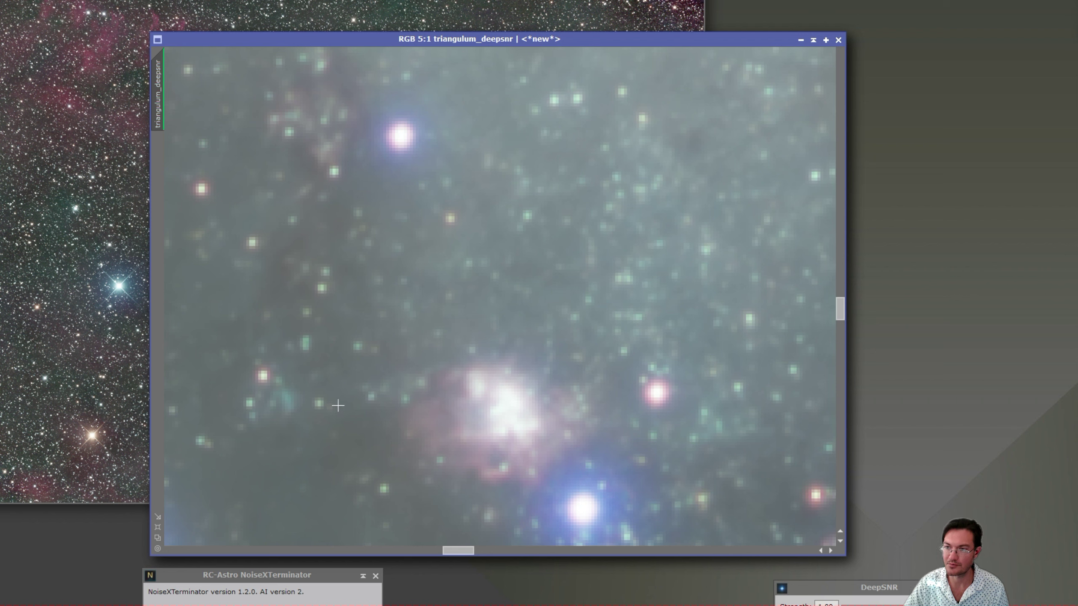
{"action": "key", "text": "ctrl+Tab"}
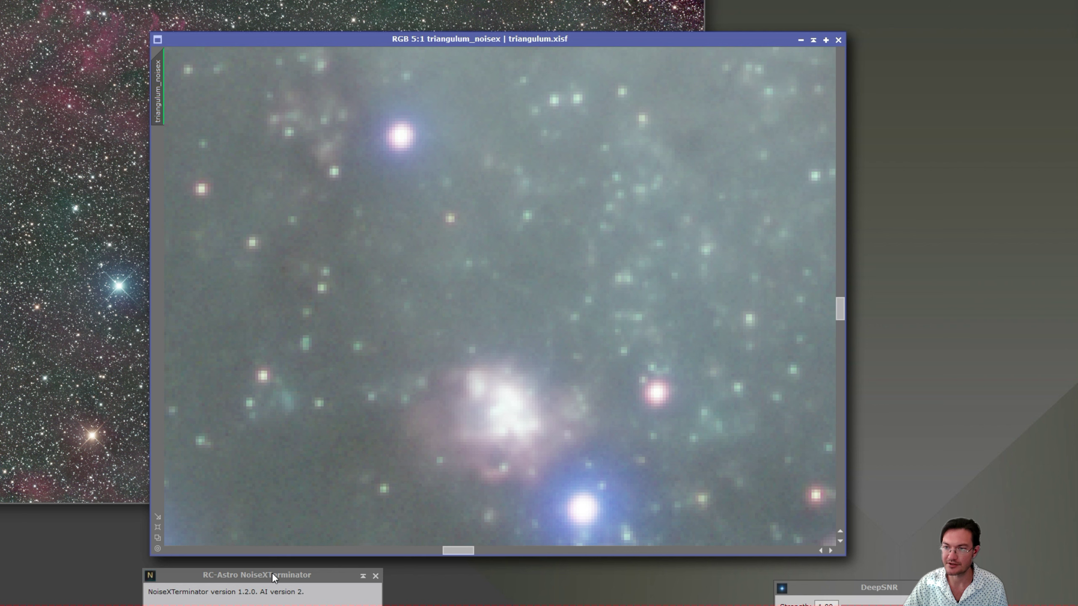
Undo and rerun NoiseXTerminator on the Triangulum crop with Denoise raised to 0.90
{"action": "left_click_drag", "start_coordinate": [271, 572], "coordinate": [285, 537]}
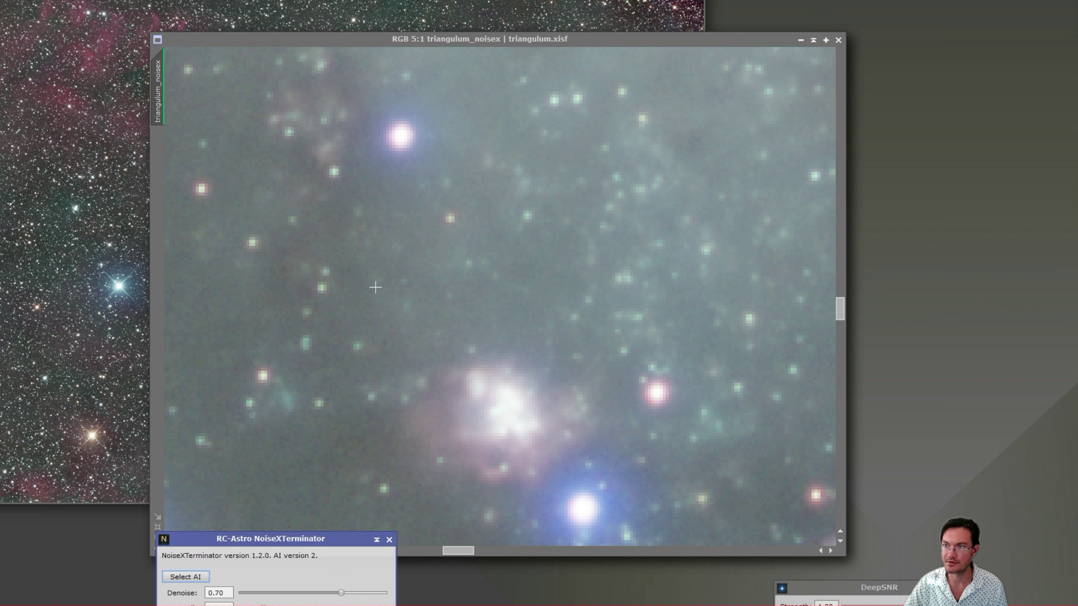
{"action": "left_click_drag", "start_coordinate": [340, 593], "coordinate": [370, 593]}
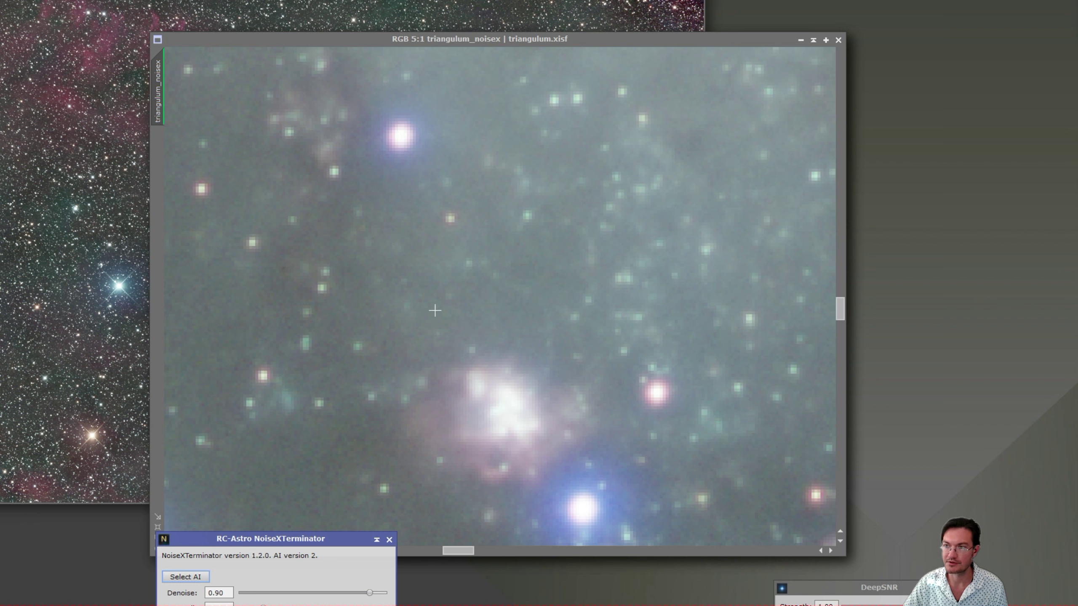
{"action": "key", "text": "ctrl+z"}
{"action": "key", "text": "F5"}
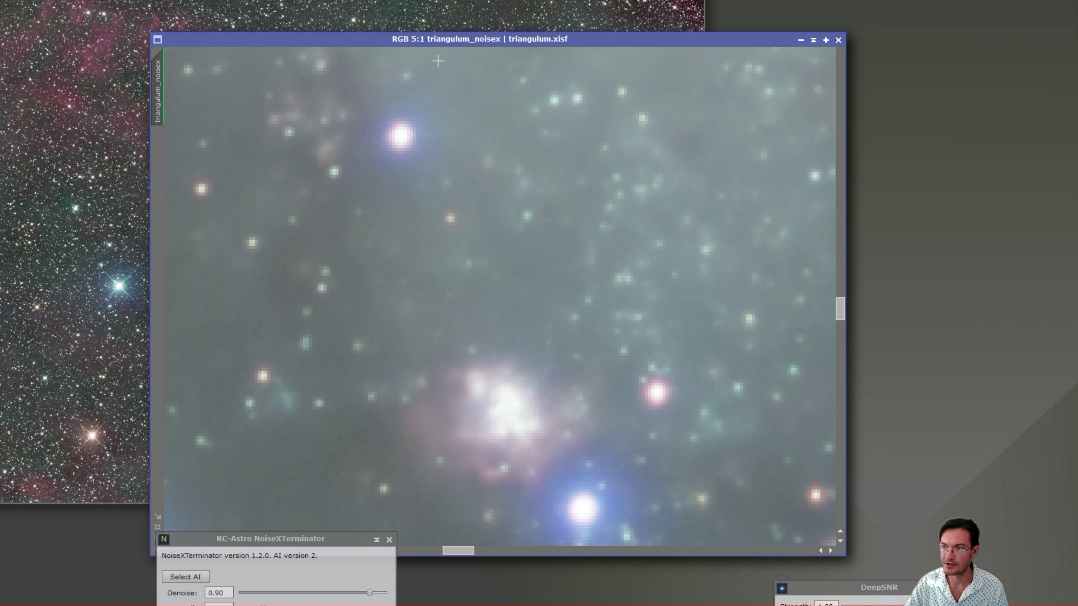
Flip between the 0.90 NoiseXTerminator and DeepSNR Triangulum versions, then zoom out
{"action": "key", "text": "ctrl+Tab"}
{"action": "key", "text": "ctrl+Tab"}
{"action": "key", "text": "ctrl+Tab"}
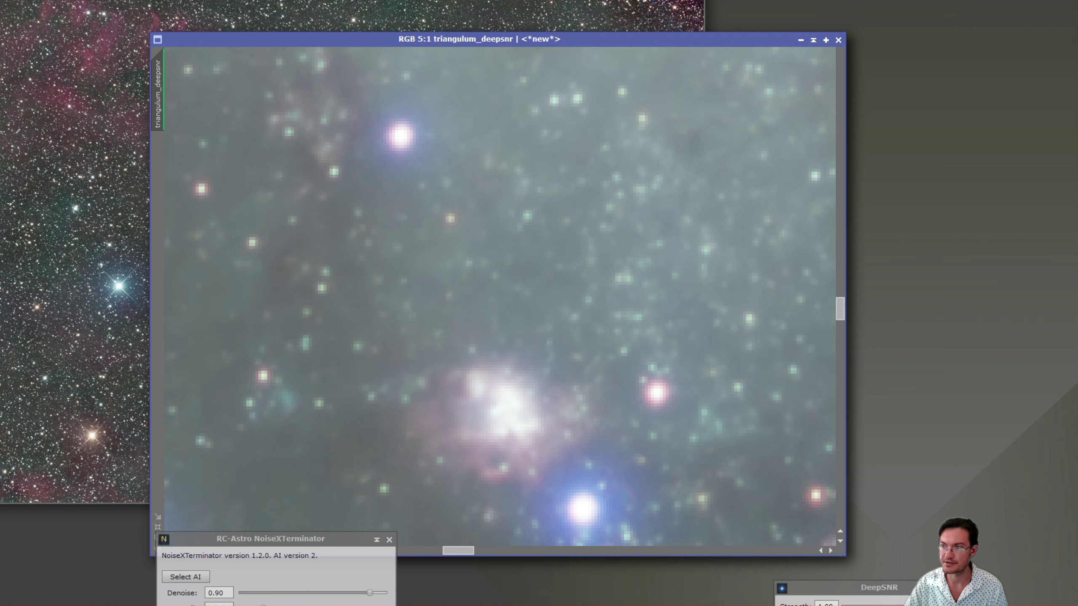
{"action": "key", "text": "ctrl+Tab"}
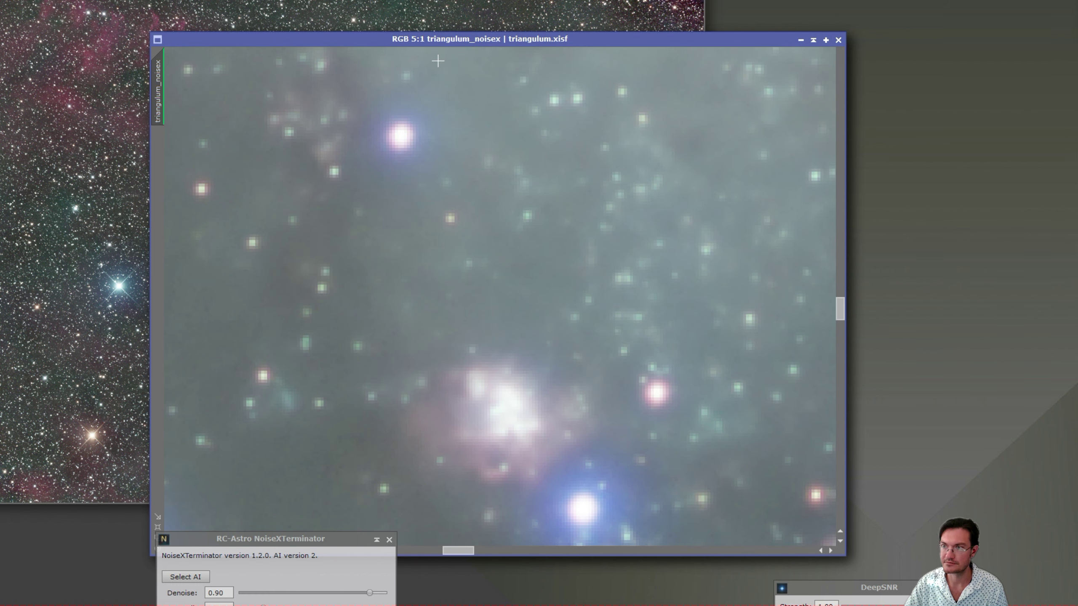
{"action": "key", "text": "ctrl+Tab"}
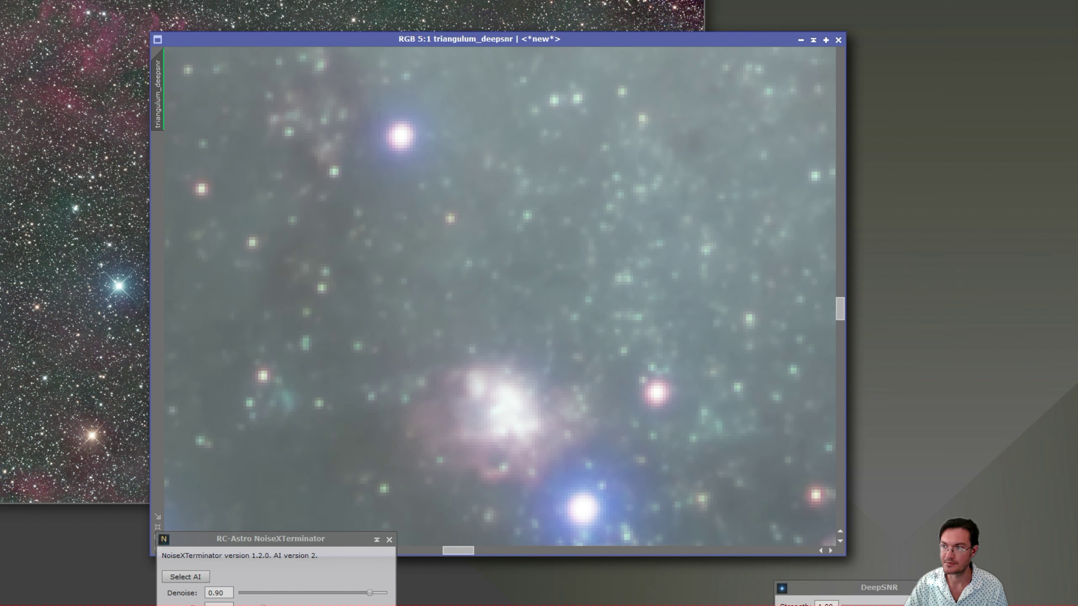
{"action": "key", "text": "ctrl+Tab"}
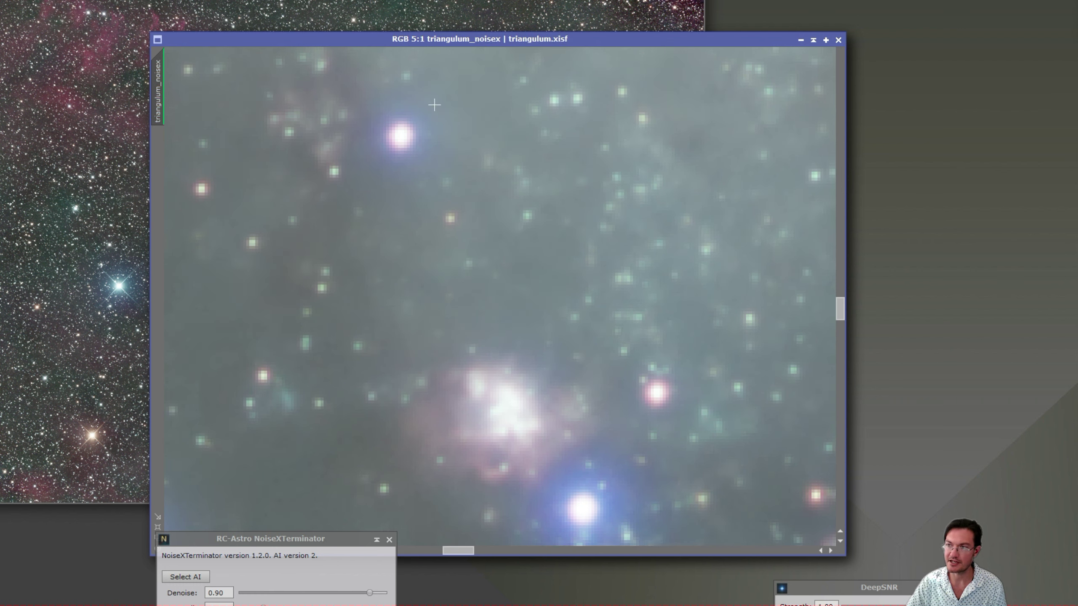
{"action": "scroll", "coordinate": [467, 212], "scroll_direction": "down", "scroll_amount": 2}
{"action": "scroll", "coordinate": [466, 212], "scroll_direction": "down", "scroll_amount": 3}
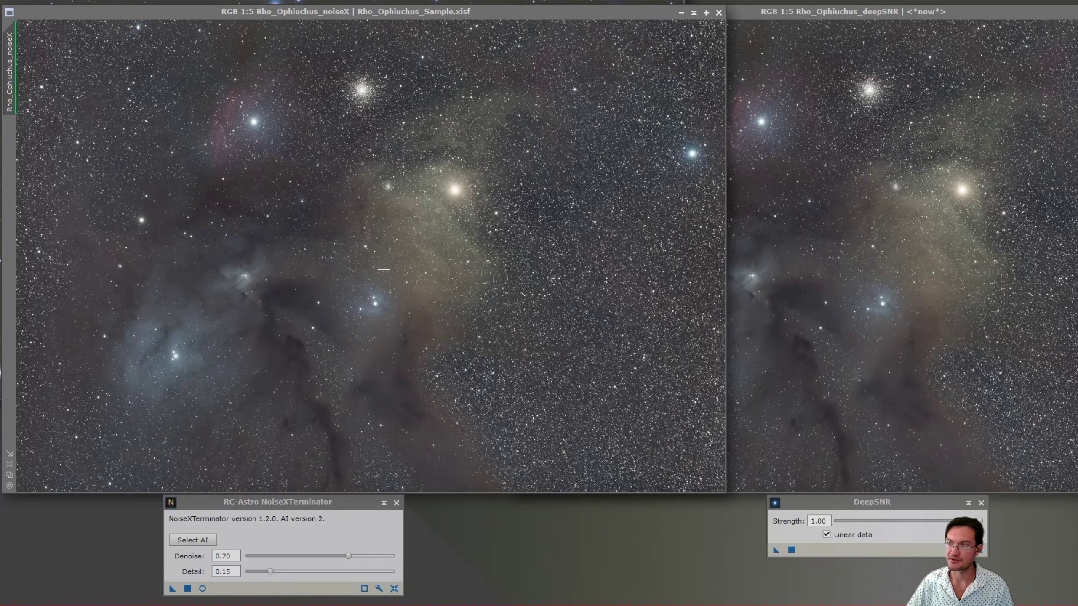
Zoom Rho_Ophiuchus_deepSNR to 3:1 on the twin stars and place it over the noiseX window
{"action": "left_click", "coordinate": [250, 501]}
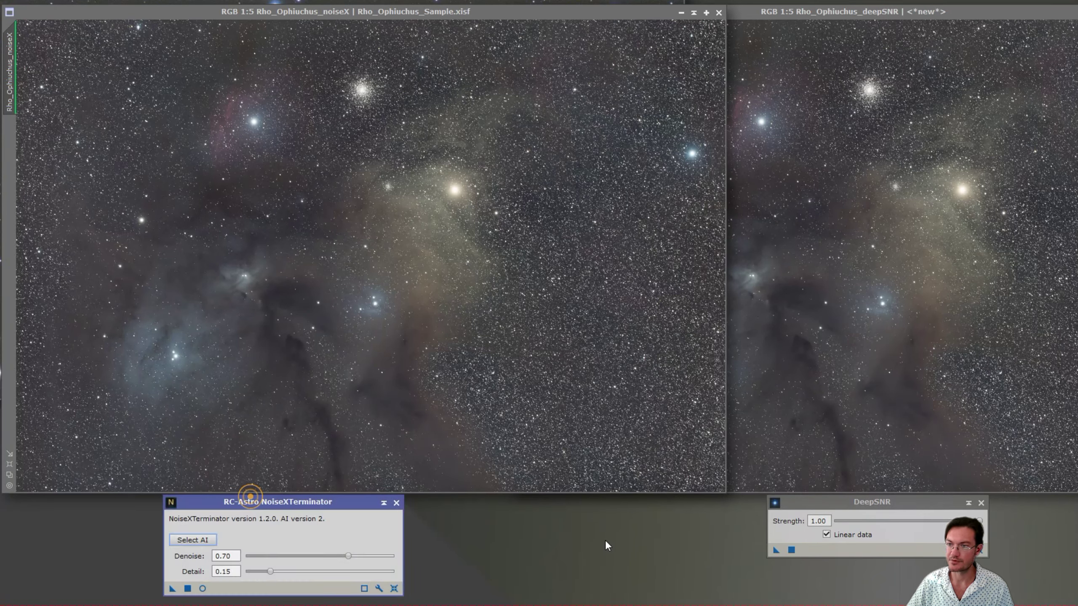
{"action": "left_click", "coordinate": [861, 502]}
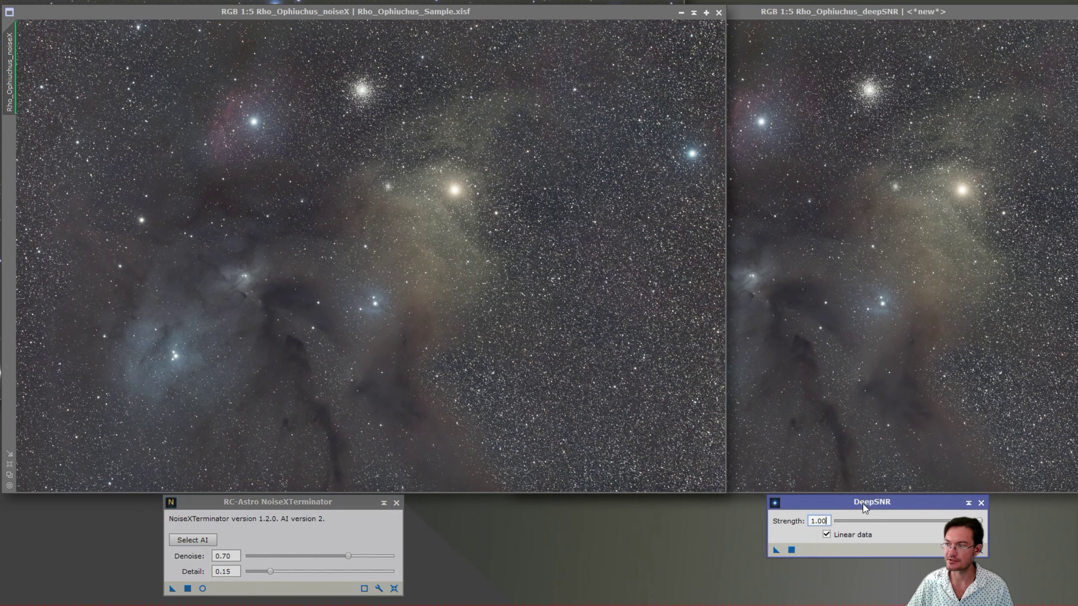
{"action": "left_click", "coordinate": [893, 336]}
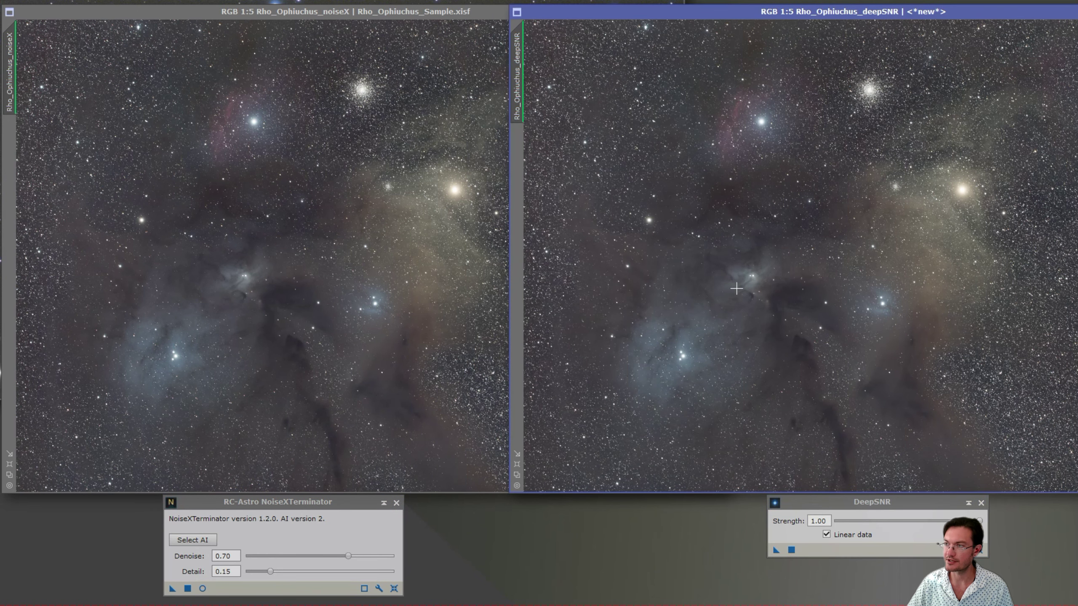
{"action": "scroll", "coordinate": [746, 274], "scroll_direction": "up", "scroll_amount": 2}
{"action": "scroll", "coordinate": [746, 274], "scroll_direction": "up", "scroll_amount": 2}
{"action": "scroll", "coordinate": [730, 270], "scroll_direction": "up", "scroll_amount": 2}
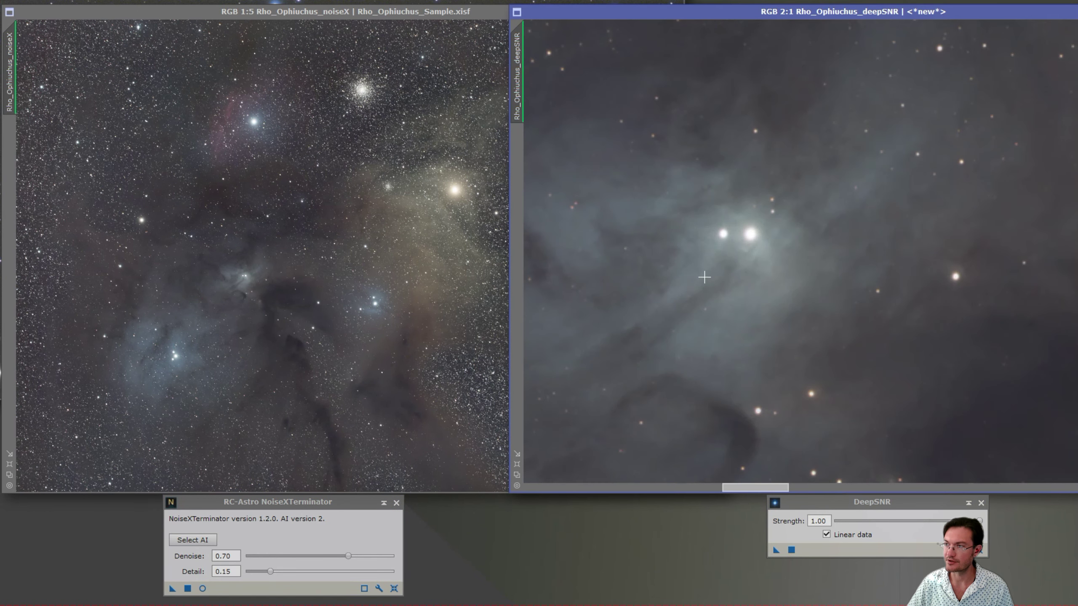
{"action": "left_click_drag", "start_coordinate": [739, 492], "coordinate": [731, 493]}
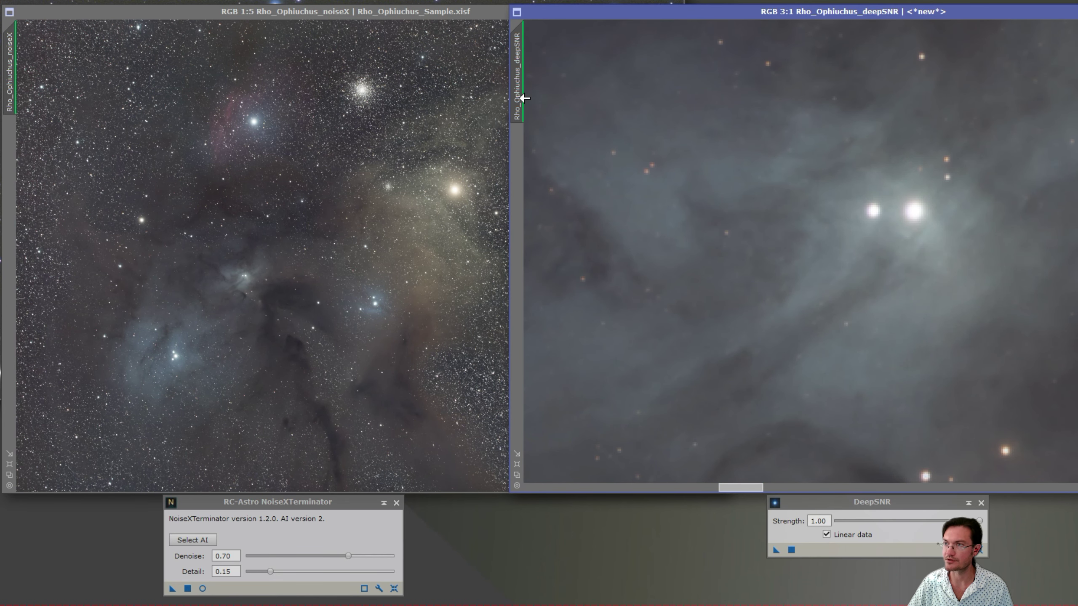
{"action": "left_click_drag", "start_coordinate": [518, 88], "coordinate": [9, 88]}
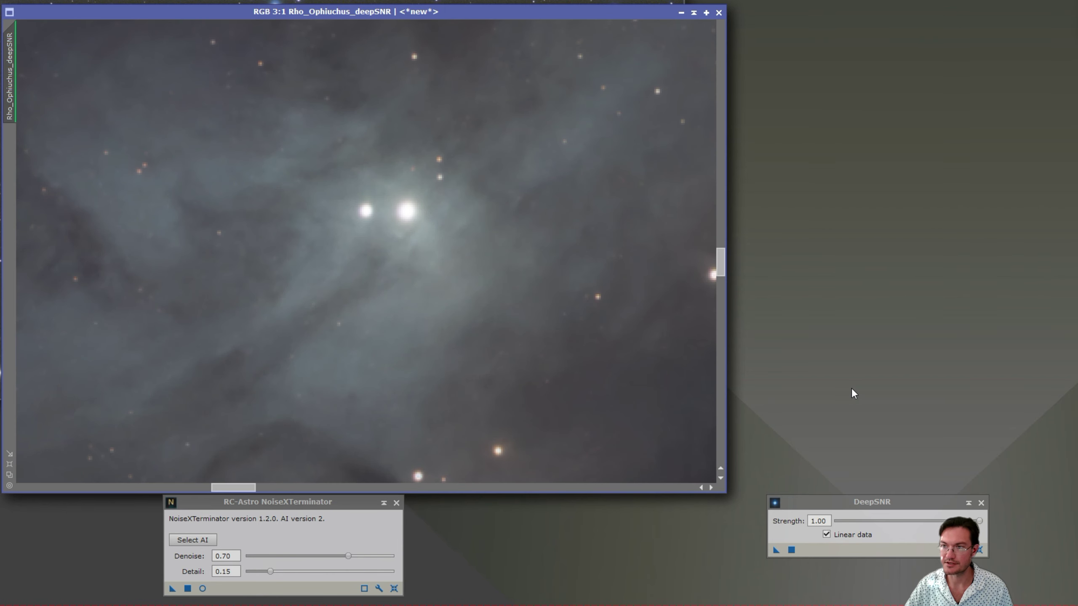
Flip between the Rho Ophiuchus DeepSNR and NoiseXTerminator versions at the twin stars
{"action": "key", "text": "ctrl+Tab"}
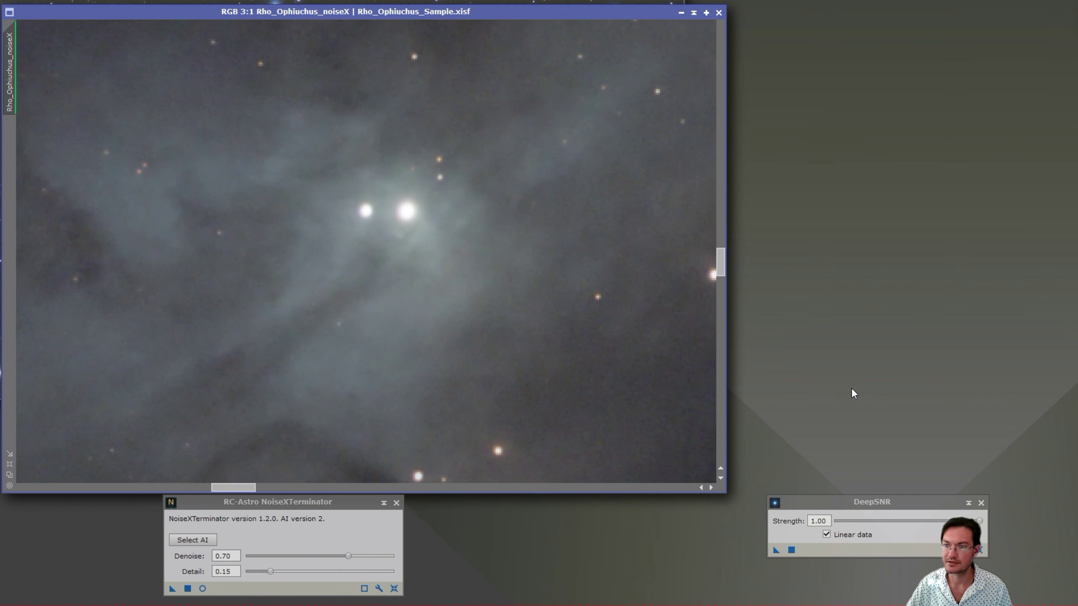
{"action": "key", "text": "ctrl+Tab"}
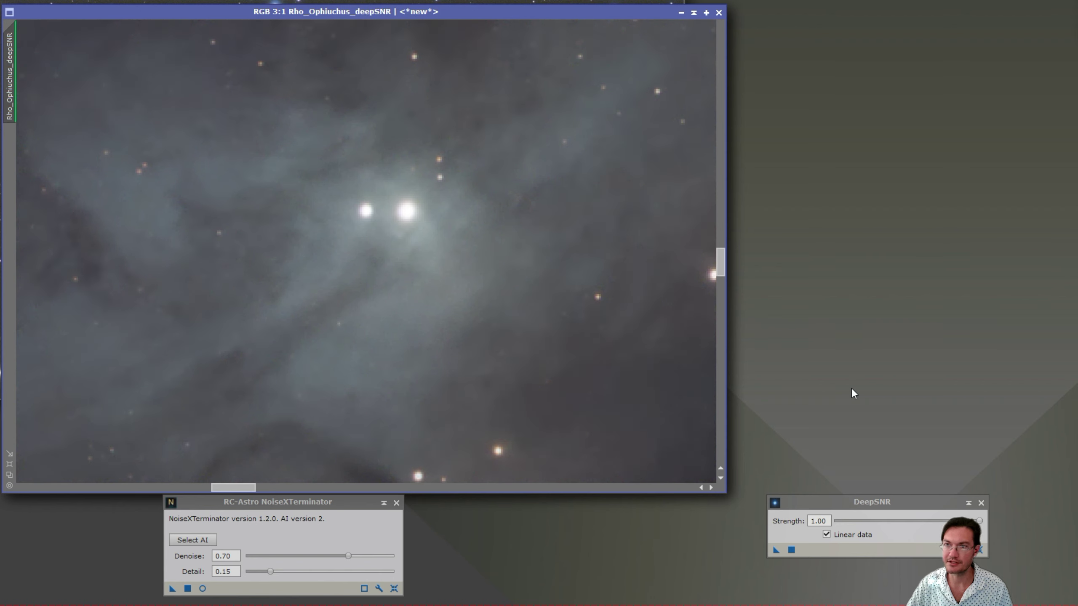
{"action": "key", "text": "ctrl+Tab"}
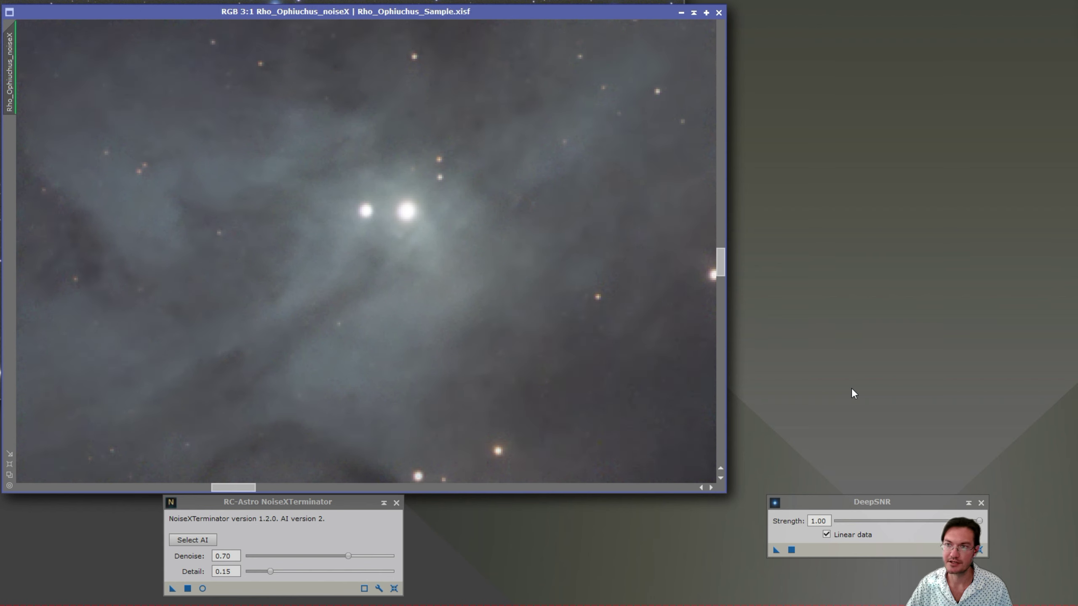
{"action": "key", "text": "ctrl+Tab"}
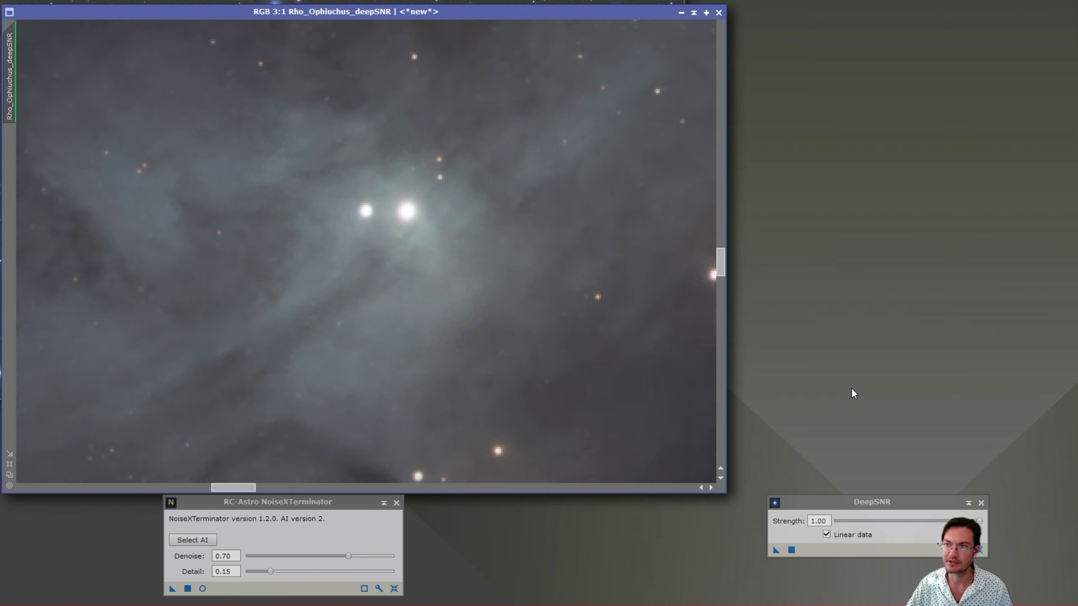
{"action": "scroll", "coordinate": [300, 145], "scroll_direction": "up", "scroll_amount": 2}
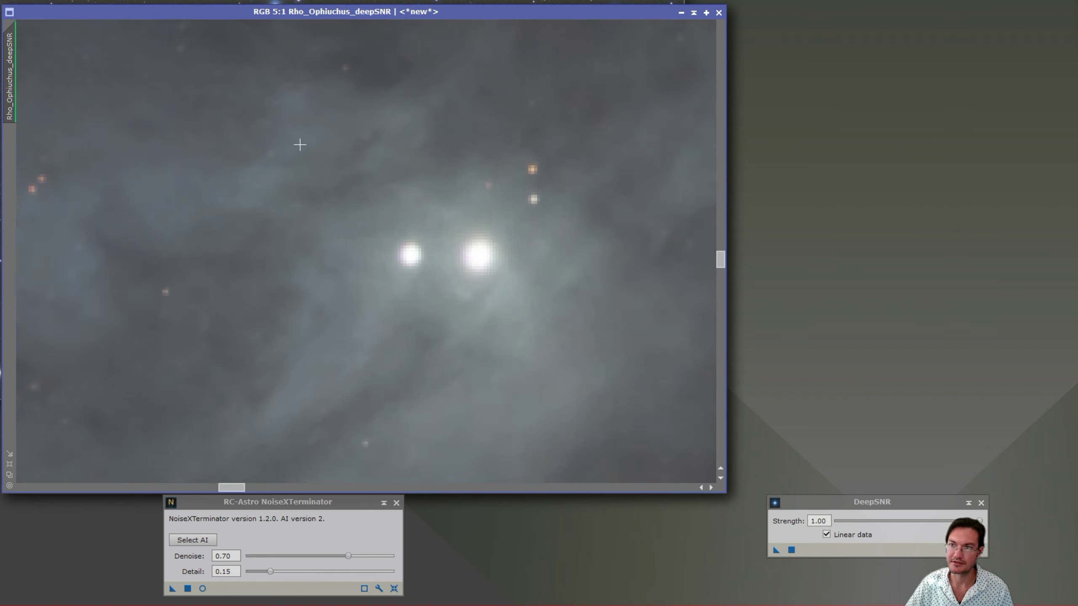
{"action": "scroll", "coordinate": [300, 145], "scroll_direction": "up", "scroll_amount": 1}
Align the Rho_Ophiuchus_deepSNR window exactly over Rho_Ophiuchus_noiseX
{"action": "left_click_drag", "start_coordinate": [373, 12], "coordinate": [372, 14]}
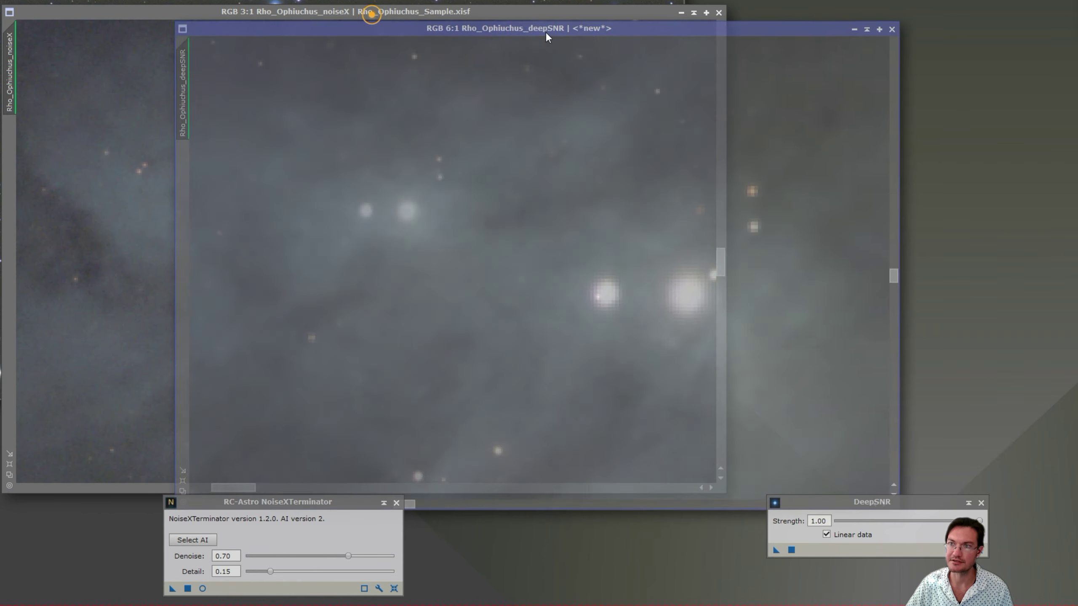
{"action": "left_click", "coordinate": [375, 113]}
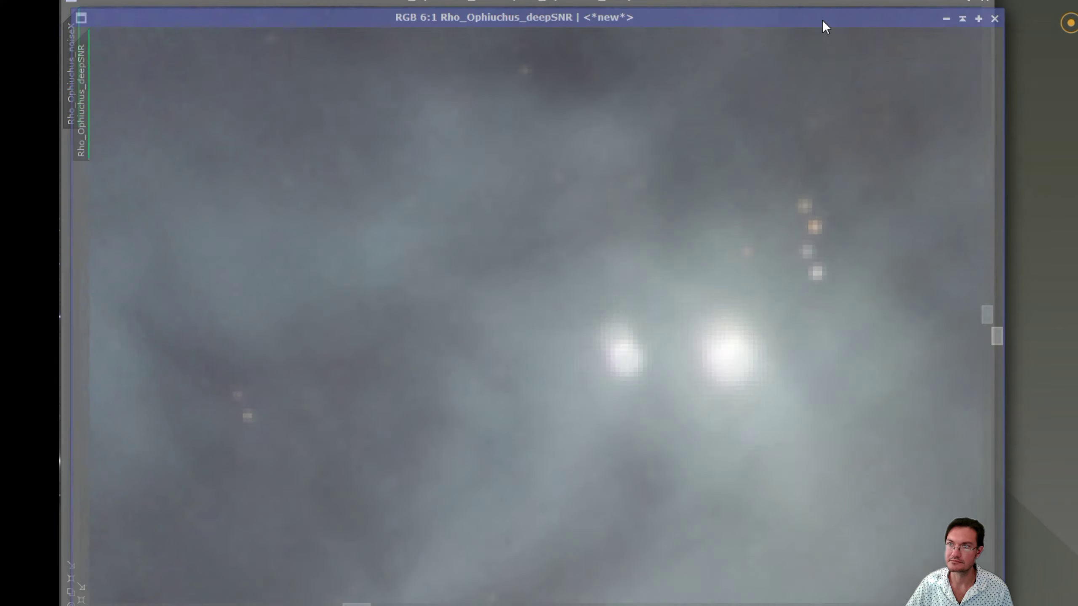
{"action": "left_click_drag", "start_coordinate": [816, 24], "coordinate": [842, 7]}
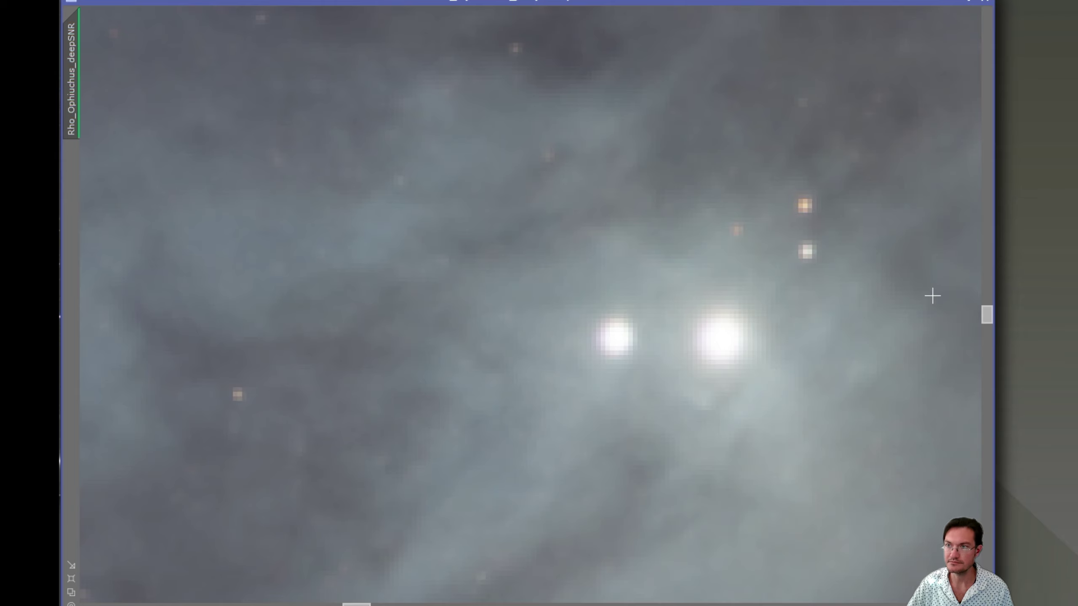
Flip between the DeepSNR and noiseX versions at 6:1 on the twin stars, then zoom out
{"action": "key", "text": "ctrl+Tab"}
{"action": "key", "text": "ctrl+Tab"}
{"action": "key", "text": "ctrl+Tab"}
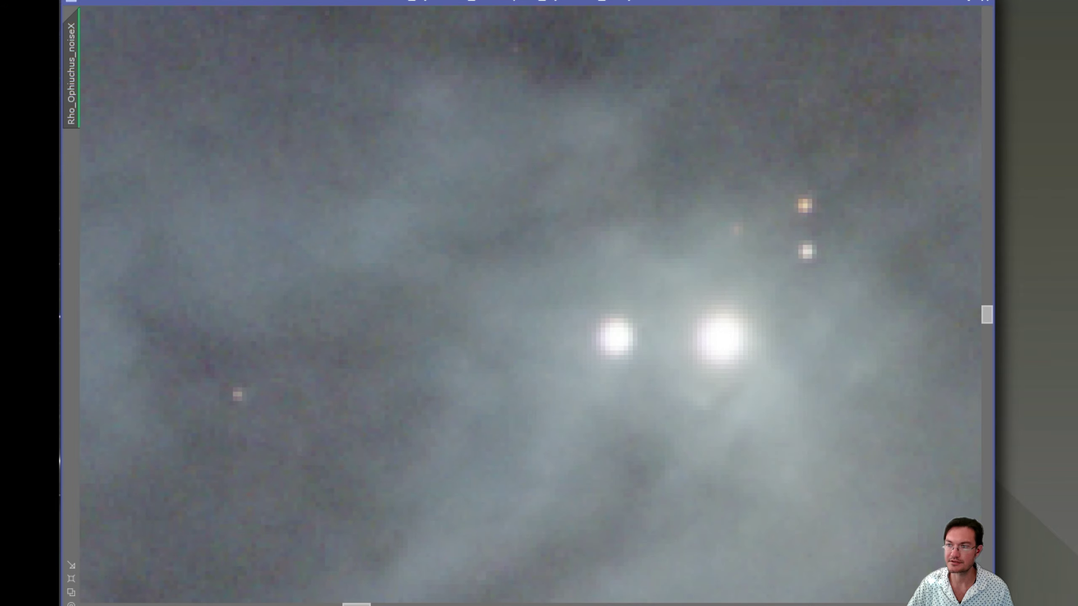
{"action": "key", "text": "ctrl+Tab"}
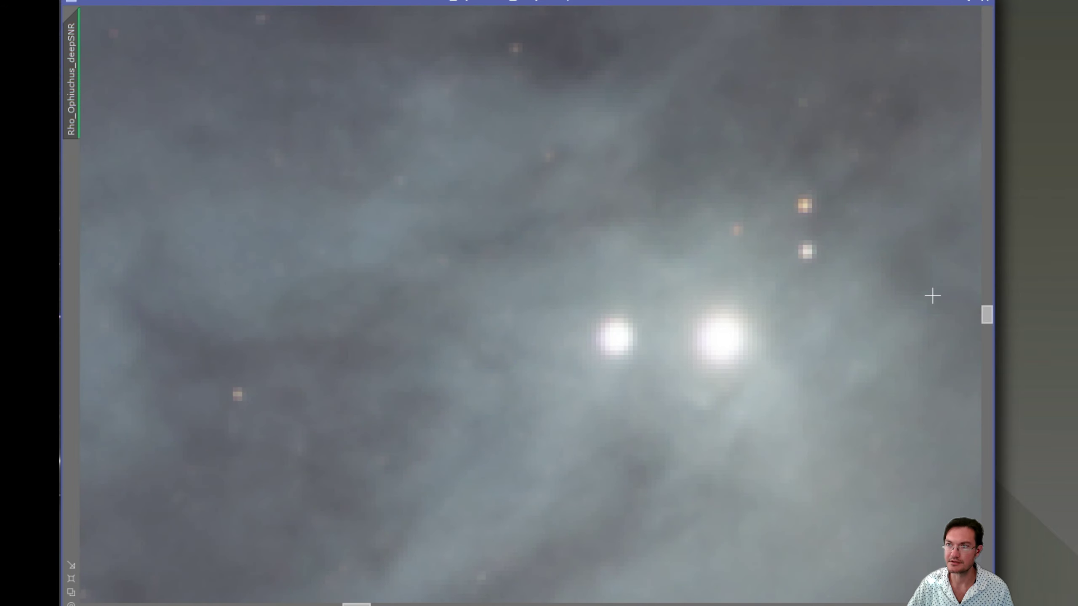
{"action": "key", "text": "ctrl+Tab"}
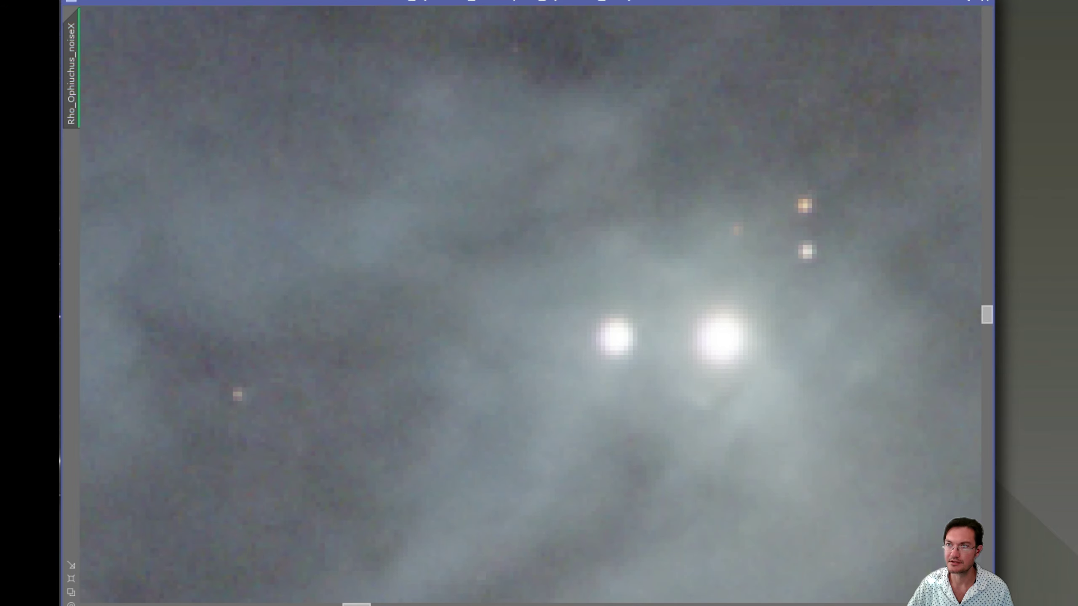
{"action": "key", "text": "ctrl+Tab"}
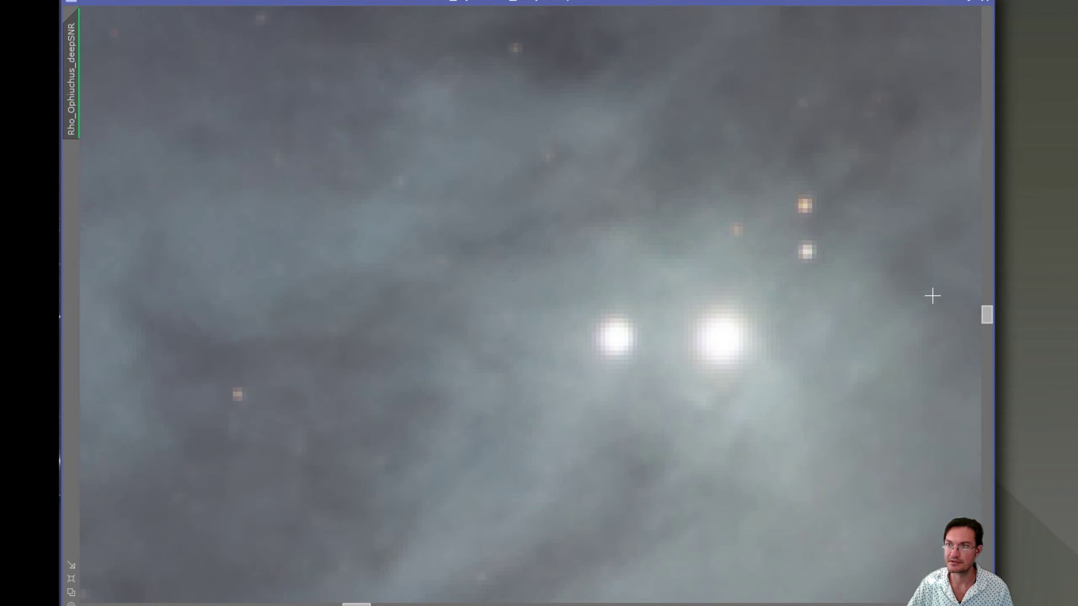
{"action": "key", "text": "ctrl+Tab"}
{"action": "key", "text": "ctrl+Tab"}
{"action": "key", "text": "ctrl+Tab"}
{"action": "key", "text": "ctrl+Tab"}
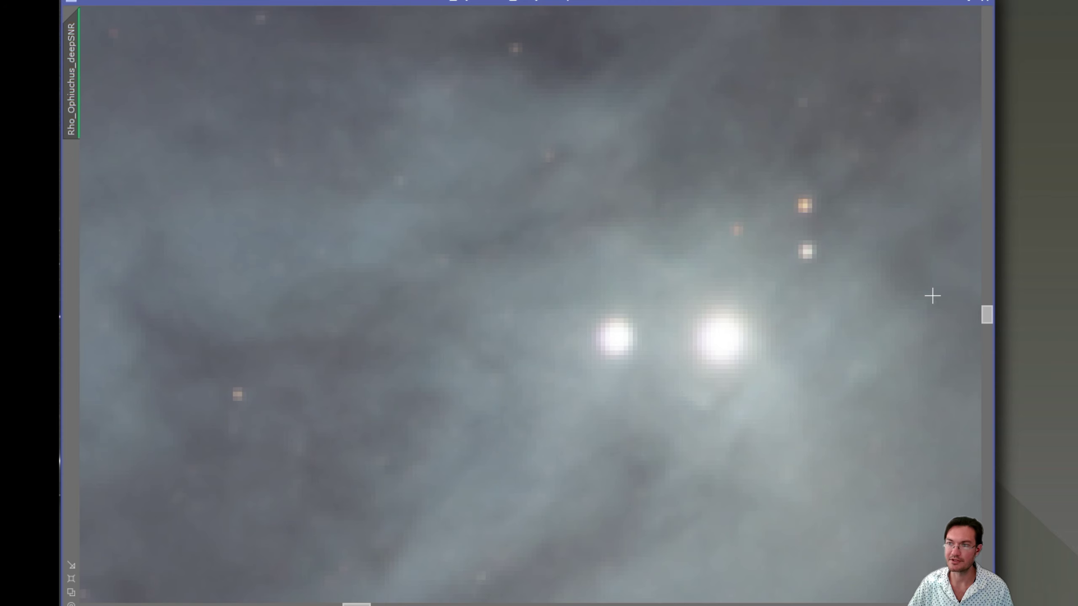
{"action": "scroll", "coordinate": [594, 306], "scroll_direction": "down", "scroll_amount": 2}
{"action": "scroll", "coordinate": [597, 304], "scroll_direction": "down", "scroll_amount": 2}
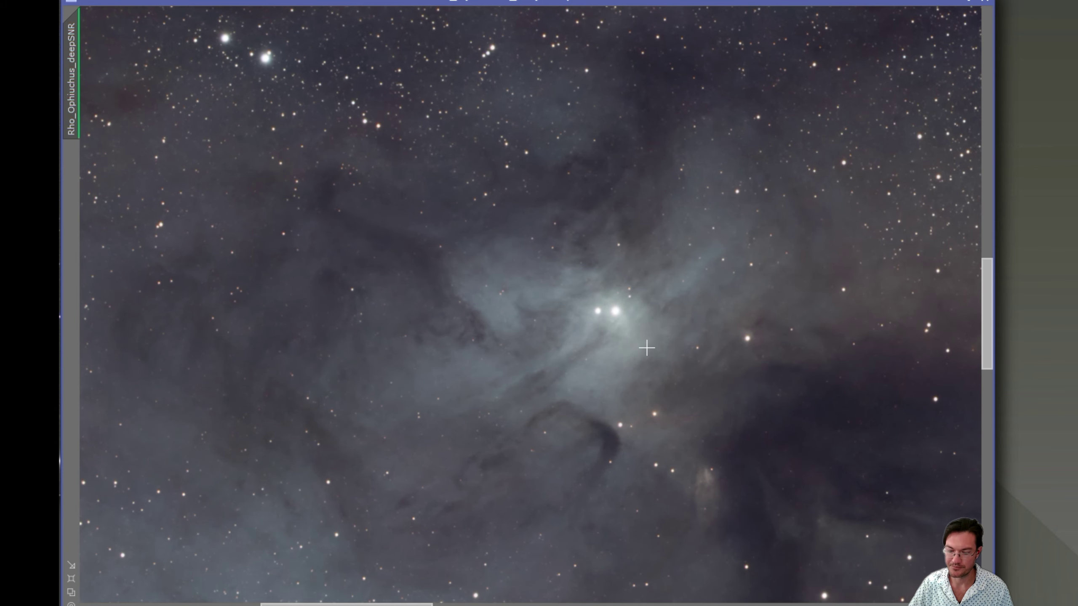
Zoom onto the faint lower nebula wisp and compare the DeepSNR and noiseX versions there
{"action": "left_click_drag", "start_coordinate": [738, 499], "coordinate": [568, 207]}
{"action": "scroll", "coordinate": [526, 199], "scroll_direction": "up", "scroll_amount": 2}
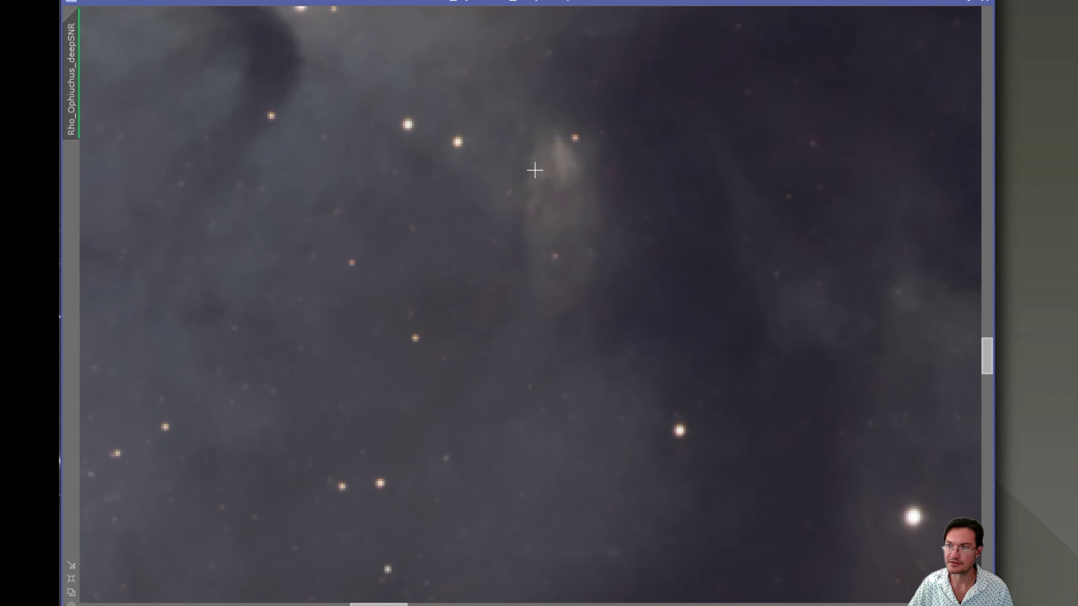
{"action": "left_click_drag", "start_coordinate": [655, 221], "coordinate": [681, 285]}
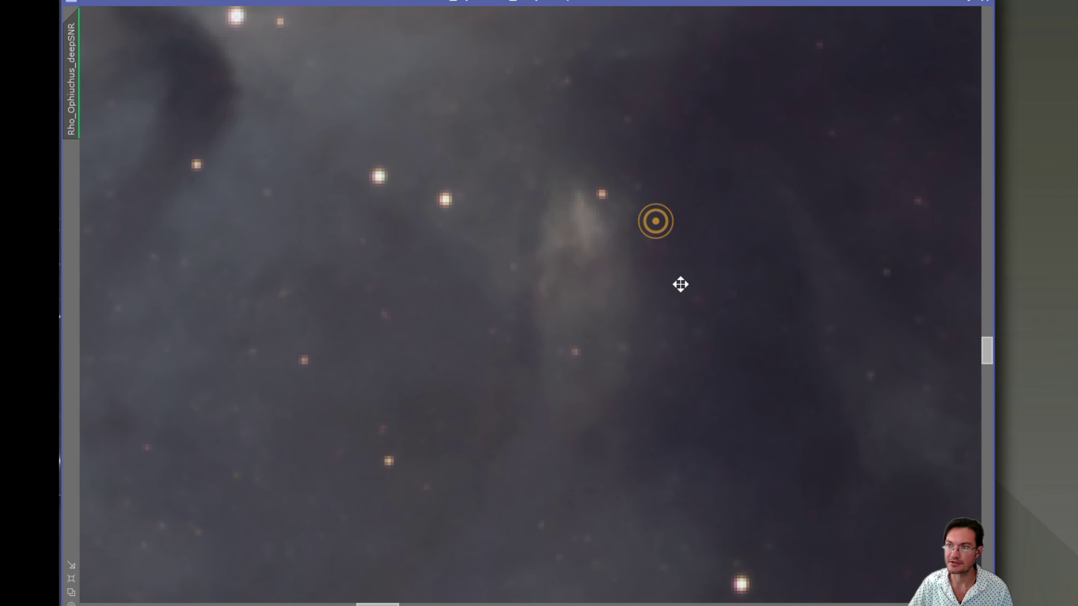
{"action": "scroll", "coordinate": [599, 209], "scroll_direction": "up", "scroll_amount": 1}
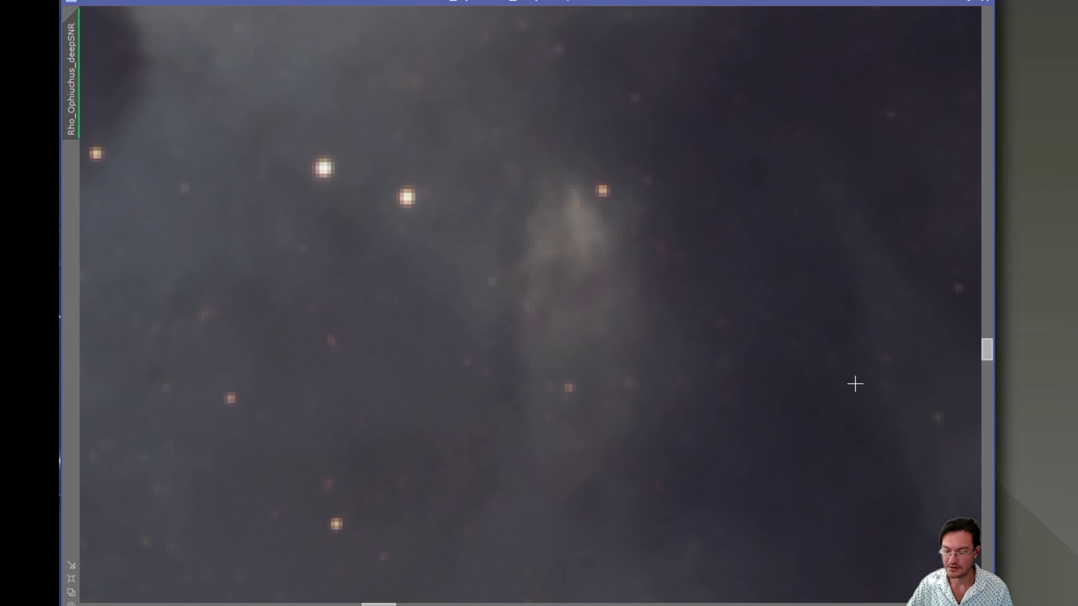
{"action": "key", "text": "ctrl+Tab"}
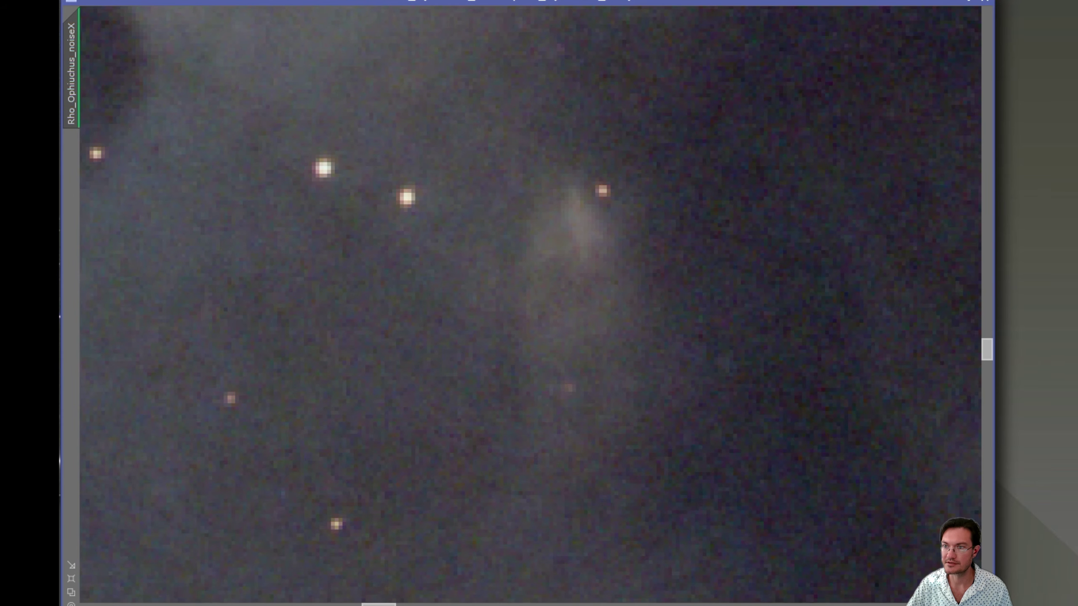
{"action": "key", "text": "ctrl+Tab"}
{"action": "key", "text": "ctrl+Tab"}
{"action": "key", "text": "ctrl+Tab"}
{"action": "key", "text": "ctrl+Tab"}
{"action": "key", "text": "ctrl+Tab"}
{"action": "key", "text": "ctrl+Tab"}
Zoom out the deepSNR window, move it aside, and bring Rho_Ophiuchus_noiseX forward zoomed out
{"action": "key", "text": "ctrl+Tab"}
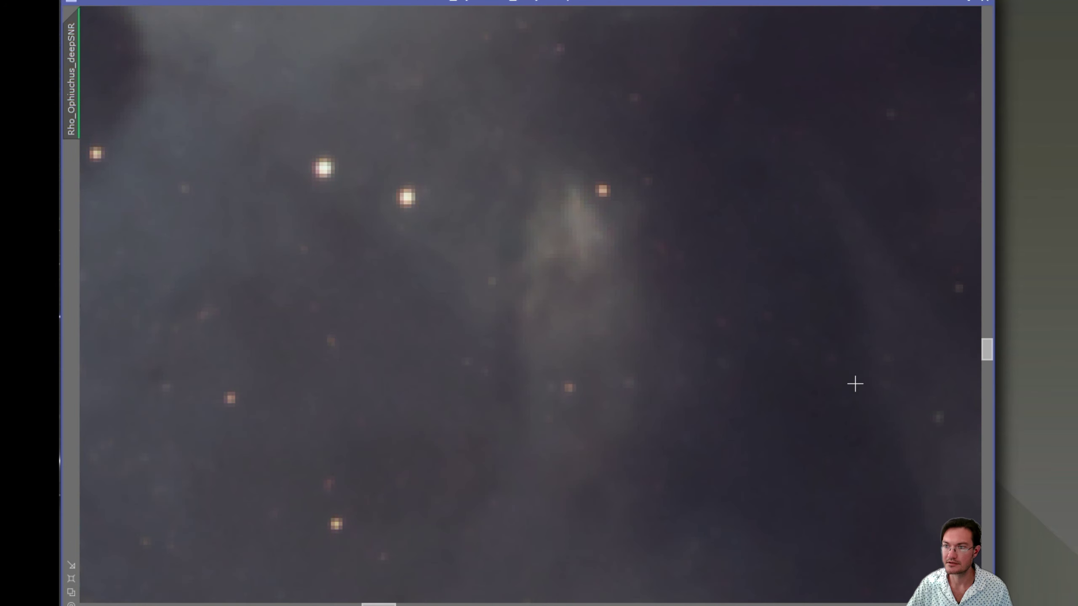
{"action": "key", "text": "ctrl+Tab"}
{"action": "key", "text": "ctrl+Tab"}
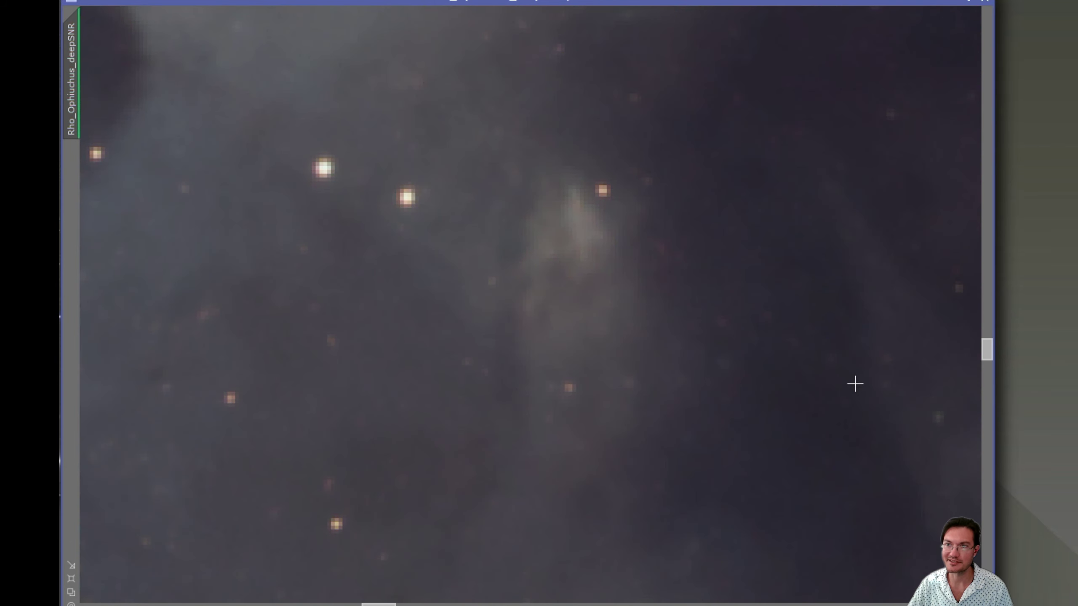
{"action": "scroll", "coordinate": [414, 320], "scroll_direction": "down", "scroll_amount": 5}
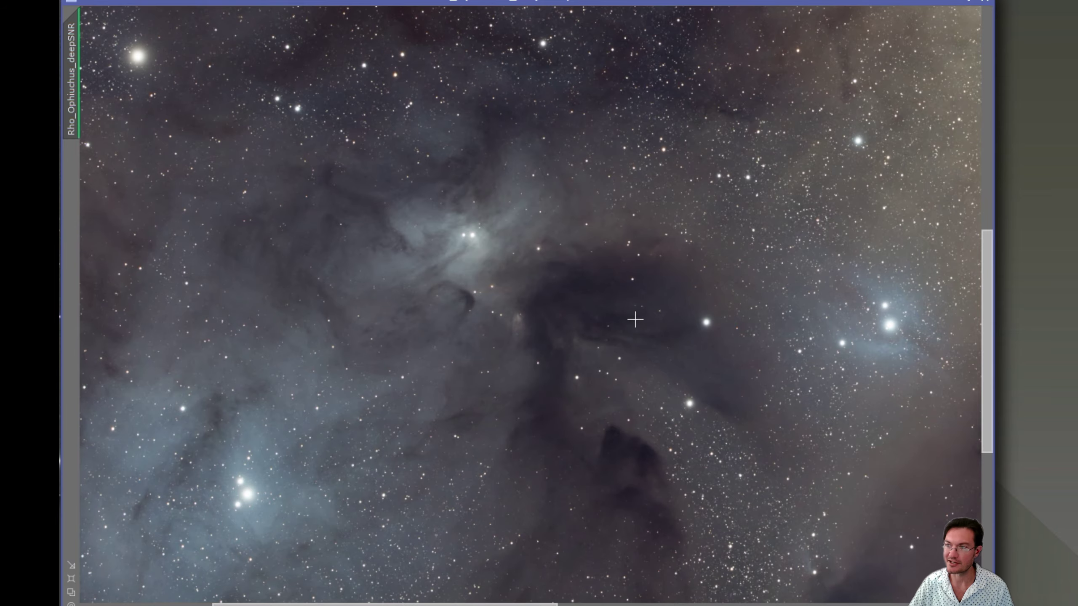
{"action": "scroll", "coordinate": [635, 319], "scroll_direction": "down", "scroll_amount": 3}
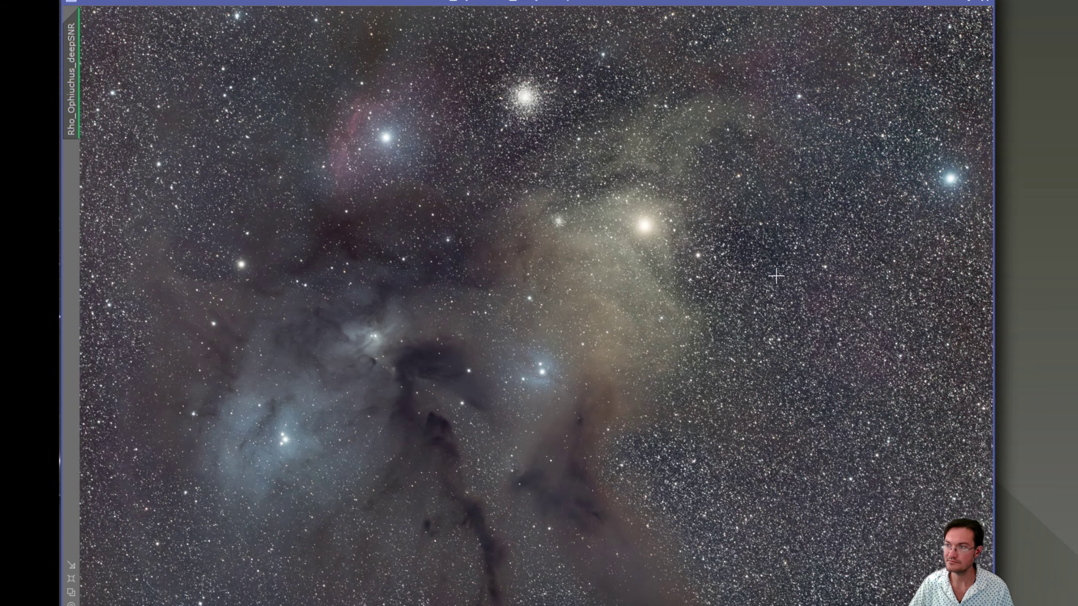
{"action": "left_click_drag", "start_coordinate": [626, 6], "coordinate": [1077, 1]}
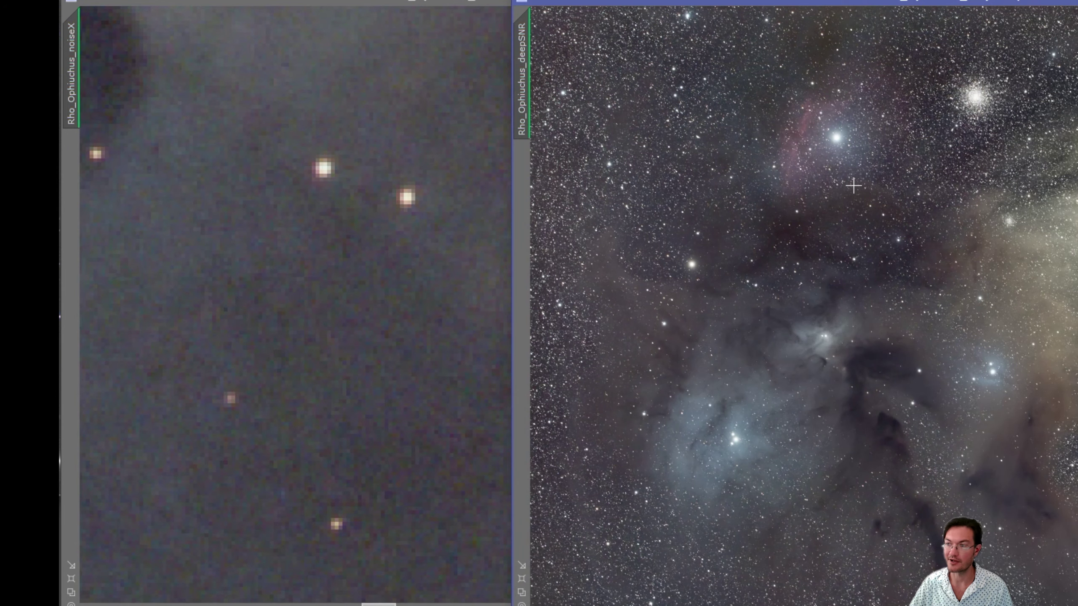
{"action": "left_click", "coordinate": [389, 357]}
{"action": "scroll", "coordinate": [437, 337], "scroll_direction": "down", "scroll_amount": 2}
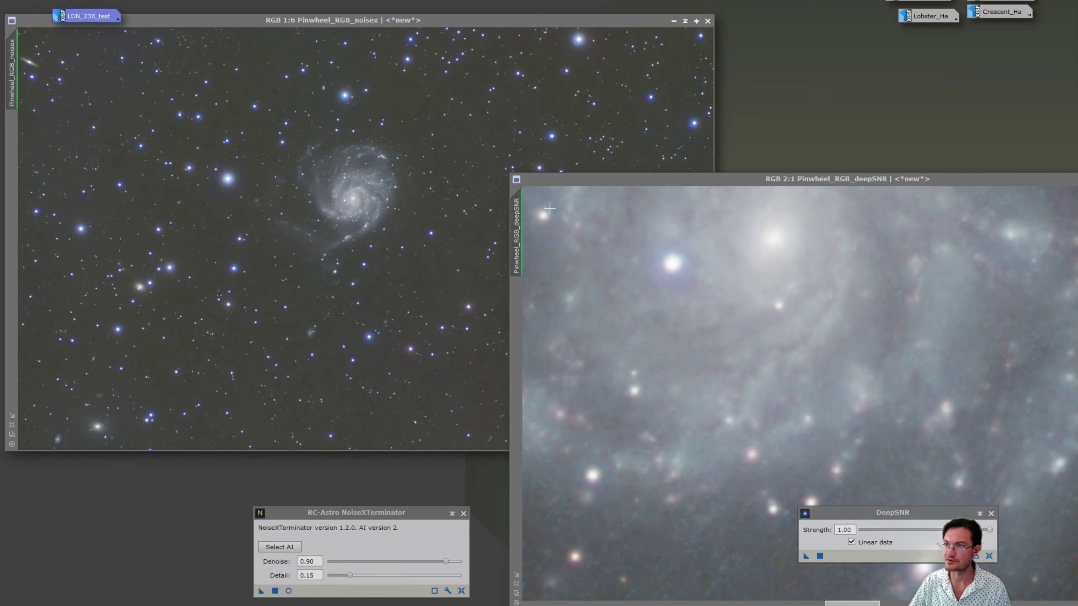
Sync the Pinwheel_RGB_noisex view's zoom and position to the deepSNR view
{"action": "left_click_drag", "start_coordinate": [516, 231], "coordinate": [13, 76]}
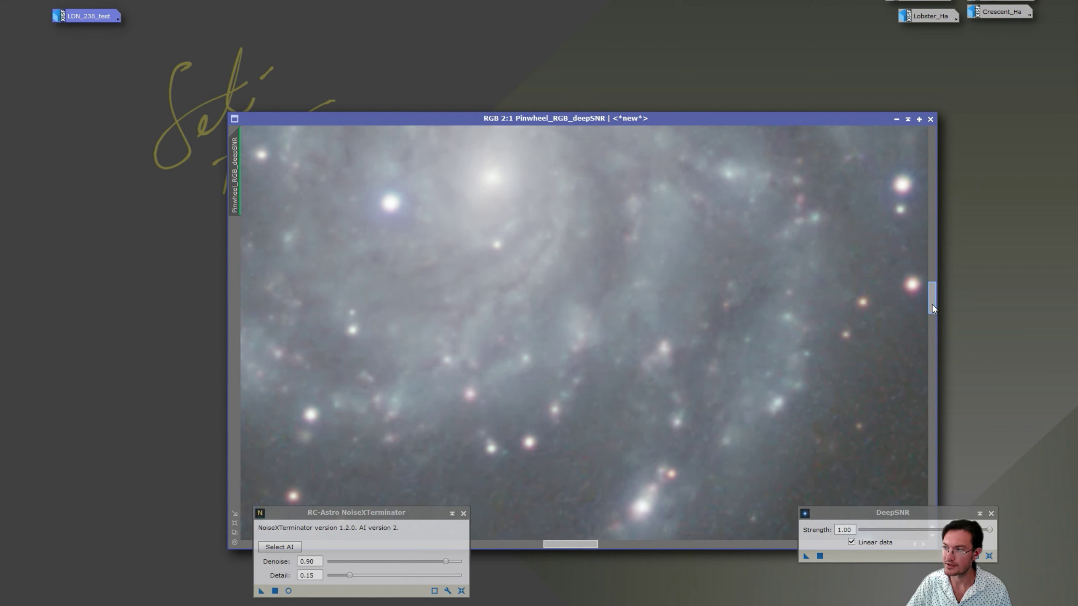
{"action": "left_click_drag", "start_coordinate": [932, 307], "coordinate": [933, 323]}
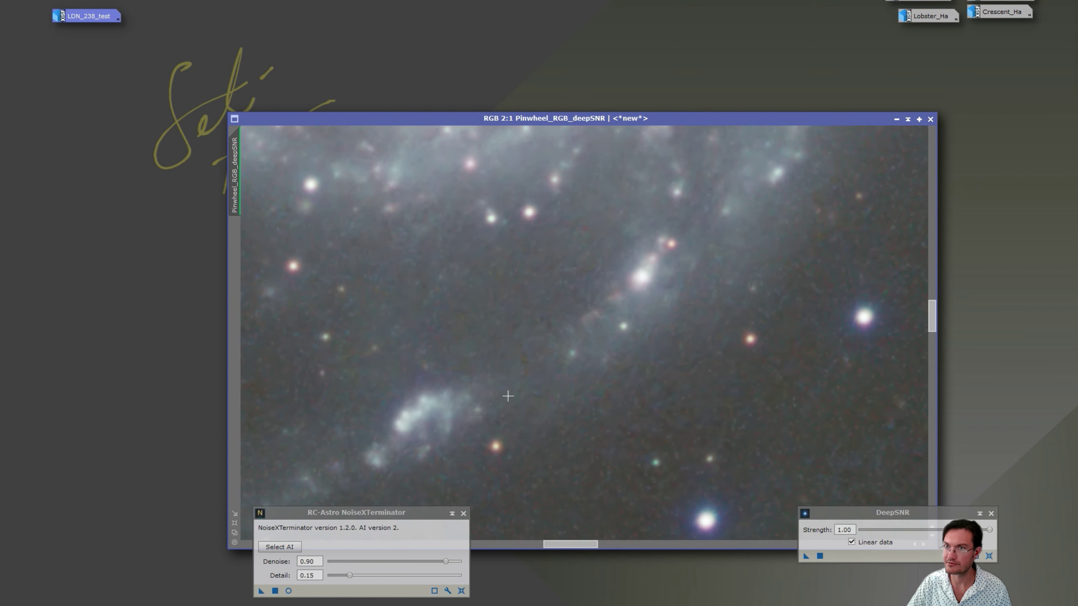
{"action": "left_click", "coordinate": [602, 427]}
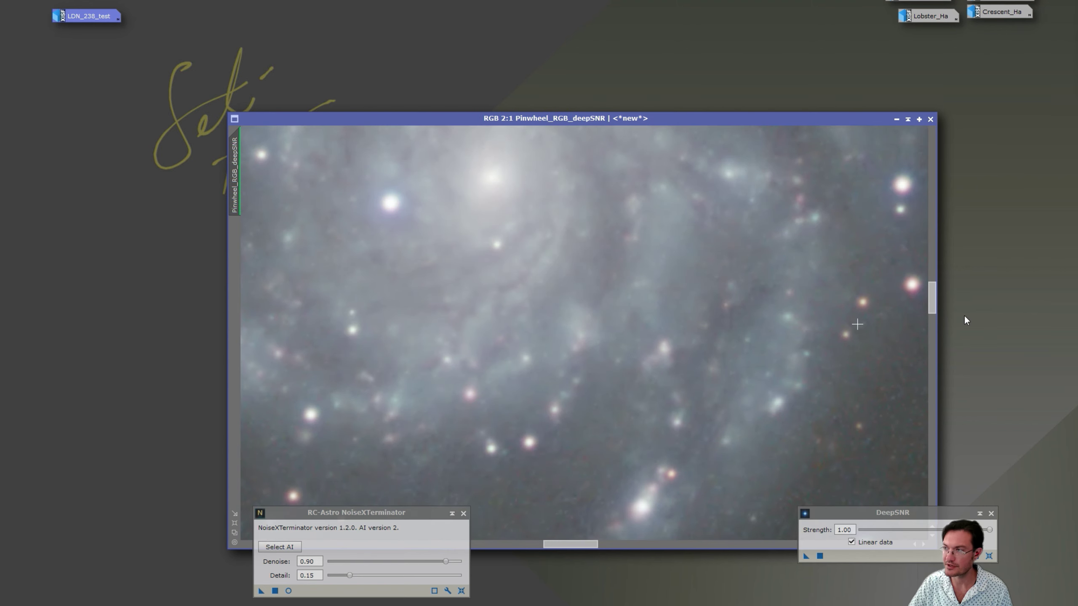
{"action": "left_click_drag", "start_coordinate": [931, 306], "coordinate": [926, 353]}
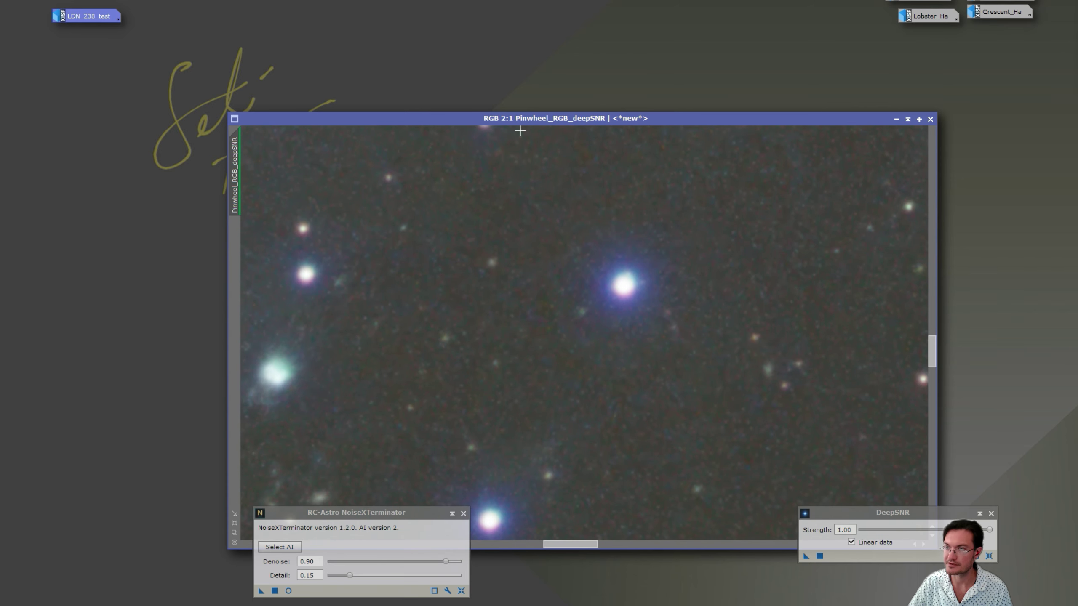
{"action": "left_click_drag", "start_coordinate": [512, 118], "coordinate": [658, 43]}
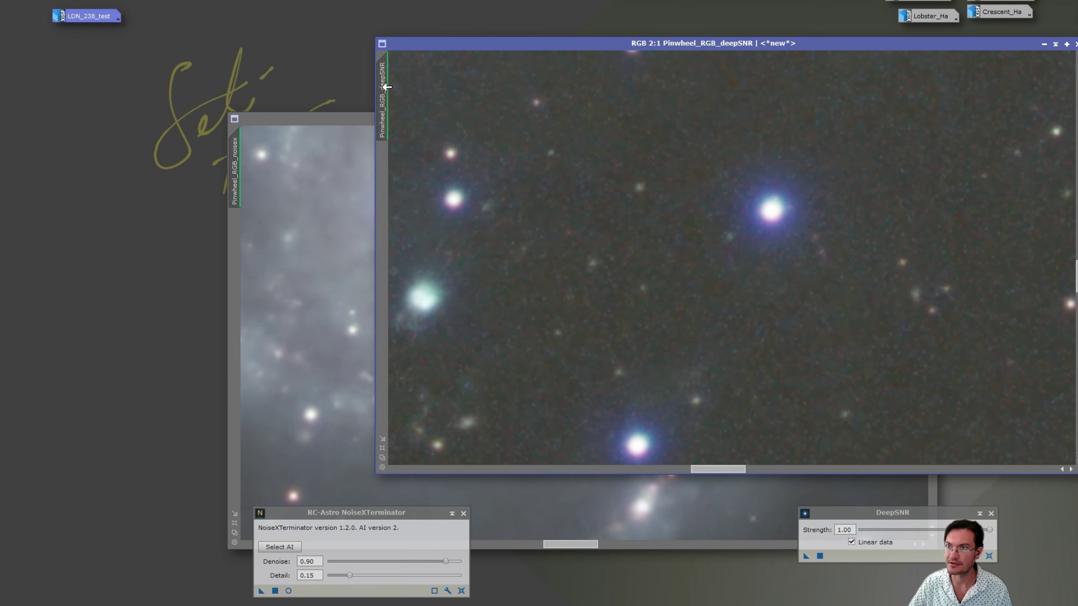
{"action": "left_click_drag", "start_coordinate": [386, 87], "coordinate": [235, 170]}
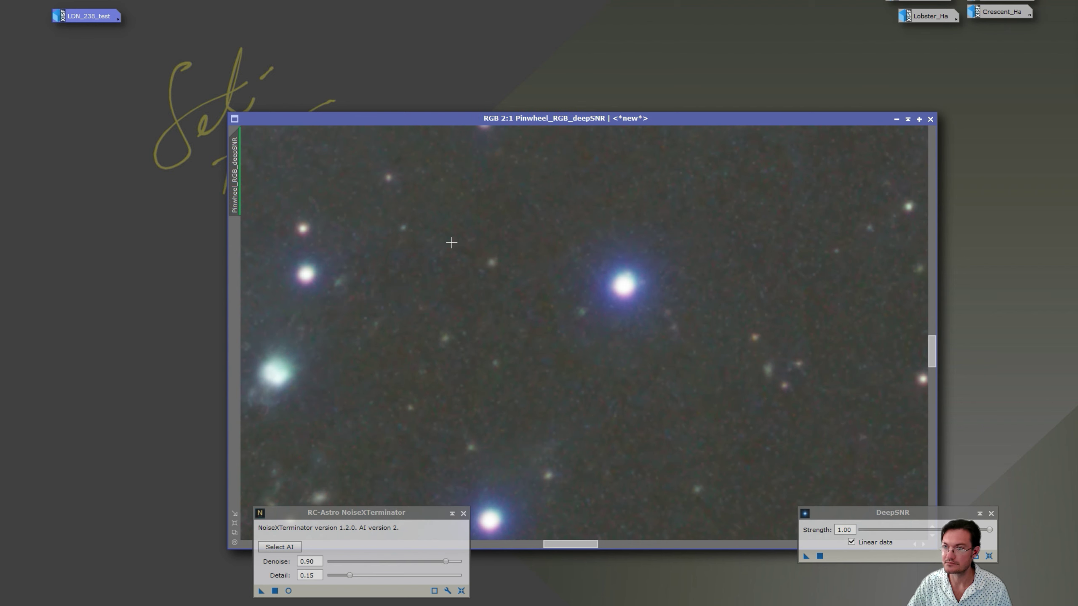
{"action": "scroll", "coordinate": [518, 316], "scroll_direction": "down", "scroll_amount": 6}
{"action": "scroll", "coordinate": [884, 408], "scroll_direction": "up", "scroll_amount": 6}
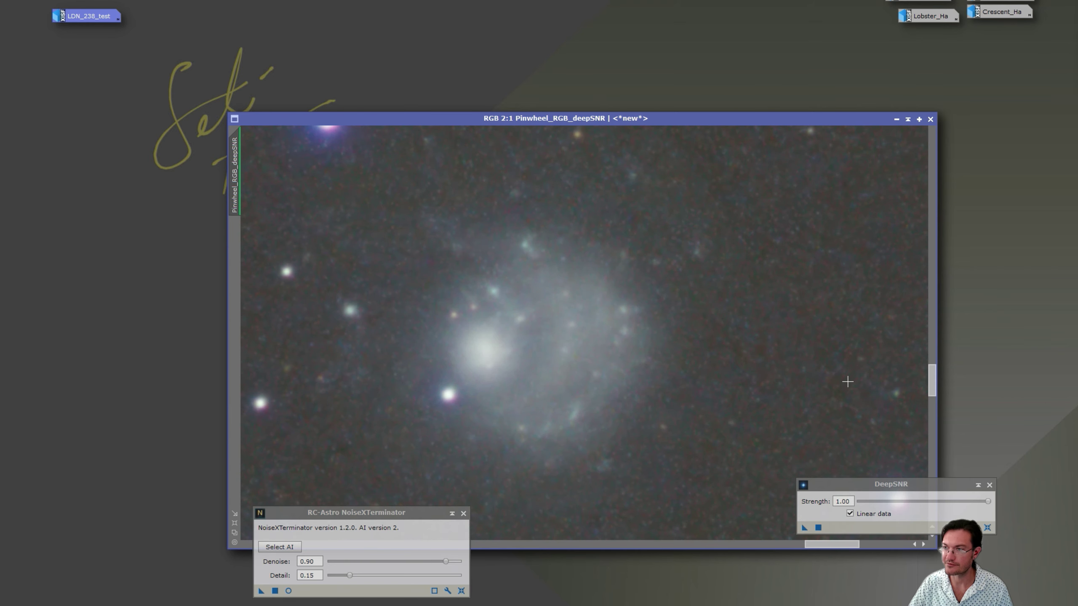
Realign noisex with deepSNR on the companion galaxy and flip between the two versions
{"action": "left_click", "coordinate": [527, 114]}
{"action": "left_click_drag", "start_coordinate": [530, 118], "coordinate": [707, 94]}
{"action": "left_click_drag", "start_coordinate": [415, 148], "coordinate": [255, 165]}
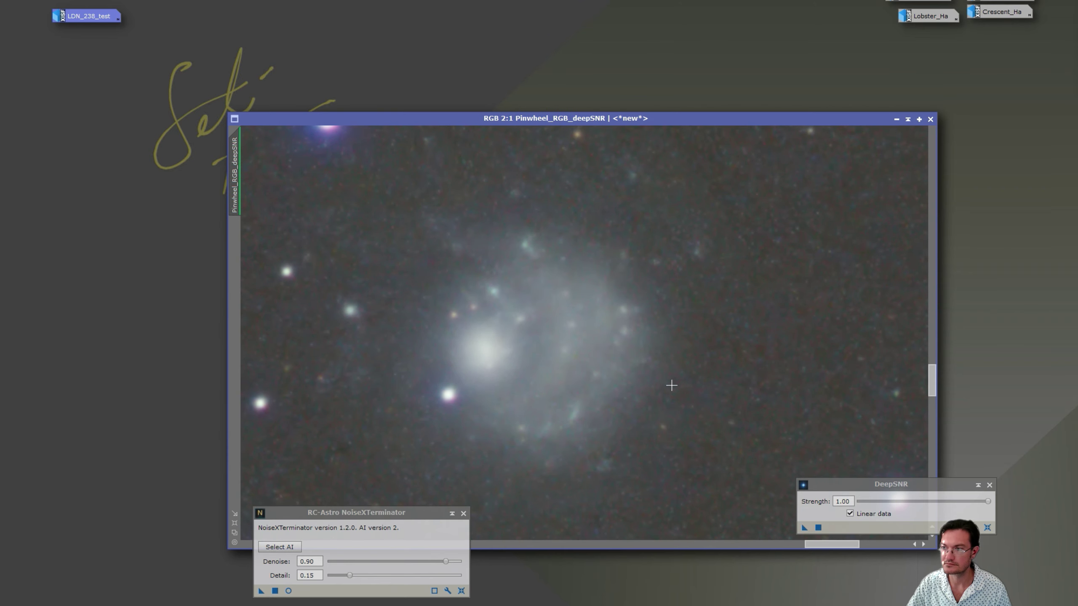
{"action": "key", "text": "ctrl+Tab"}
{"action": "key", "text": "ctrl+Tab"}
{"action": "key", "text": "ctrl+Tab"}
{"action": "key", "text": "ctrl+Tab"}
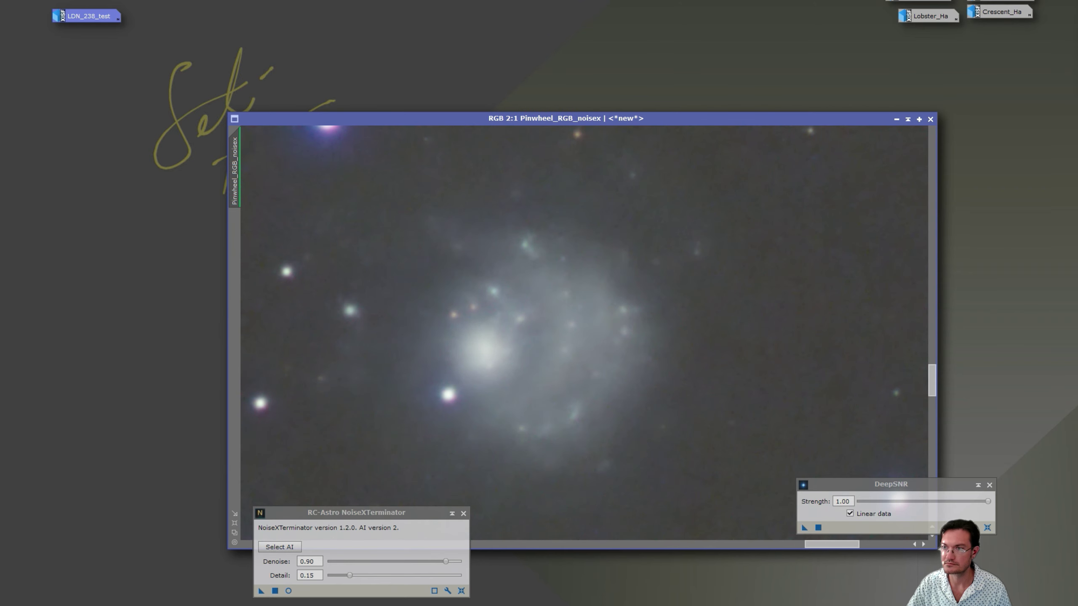
{"action": "key", "text": "ctrl+Tab"}
{"action": "key", "text": "ctrl+Tab"}
{"action": "key", "text": "ctrl+Tab"}
Rerun DeepSNR on the Pinwheel at strength 0.65 and compare it with the noisex version
{"action": "scroll", "coordinate": [674, 347], "scroll_direction": "down", "scroll_amount": 6}
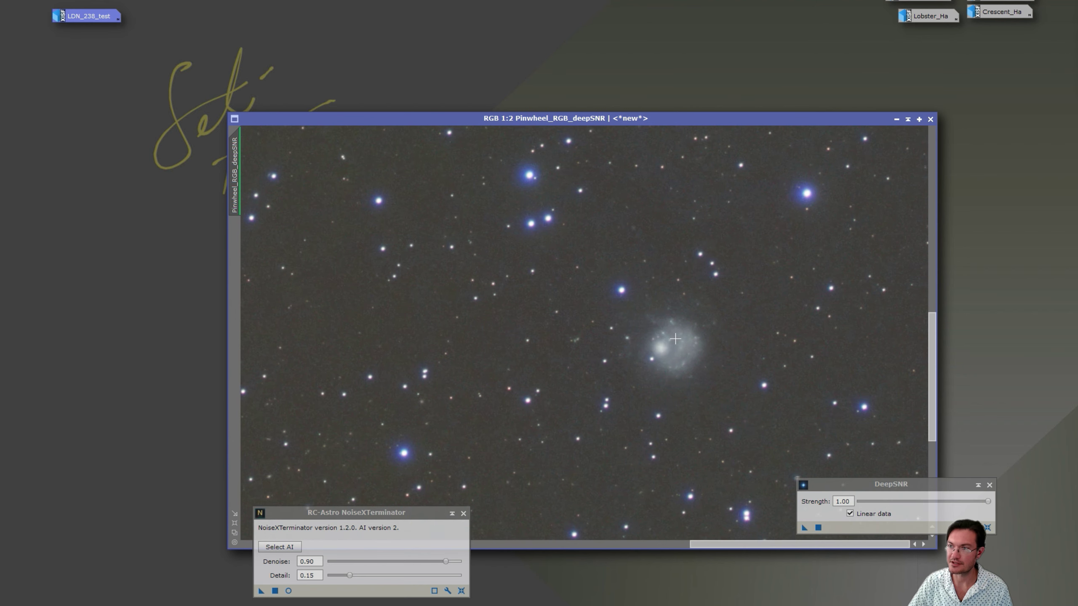
{"action": "left_click_drag", "start_coordinate": [988, 501], "coordinate": [943, 502]}
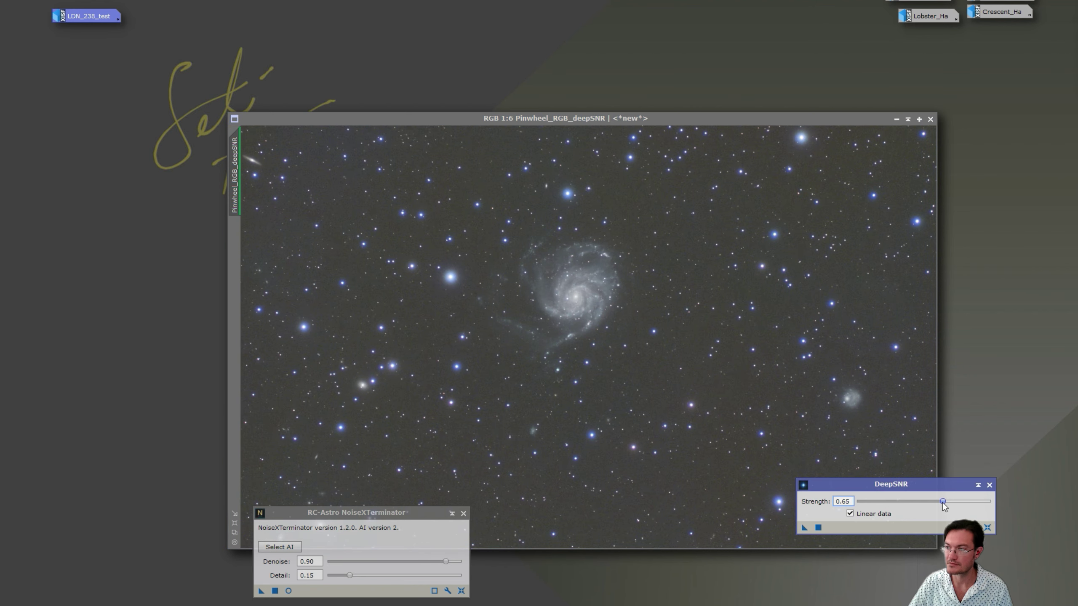
{"action": "left_click", "coordinate": [664, 391]}
{"action": "scroll", "coordinate": [656, 348], "scroll_direction": "up", "scroll_amount": 6}
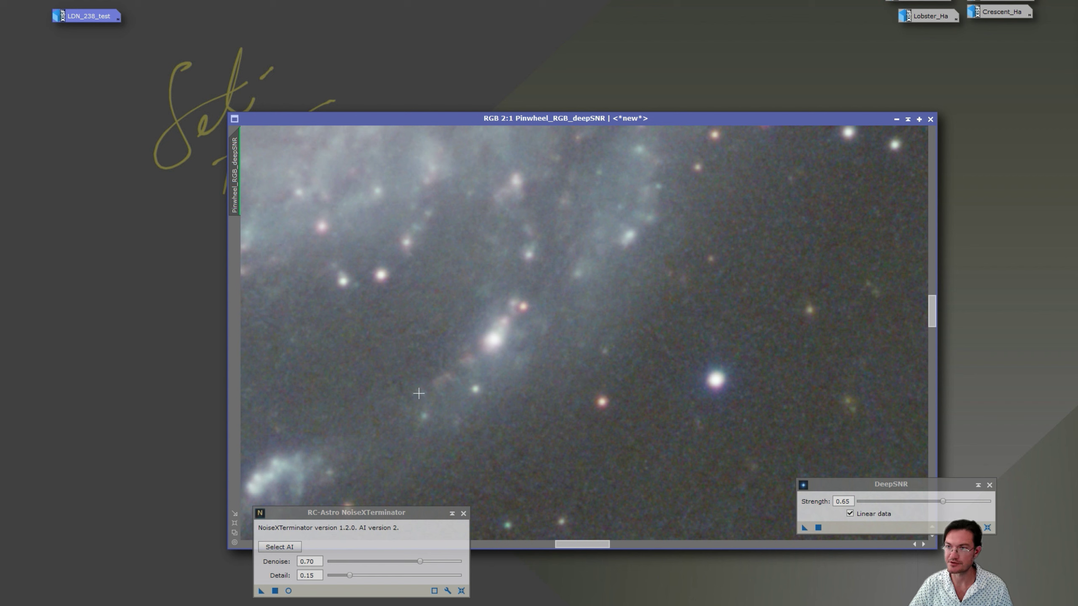
{"action": "key", "text": "ctrl+Tab"}
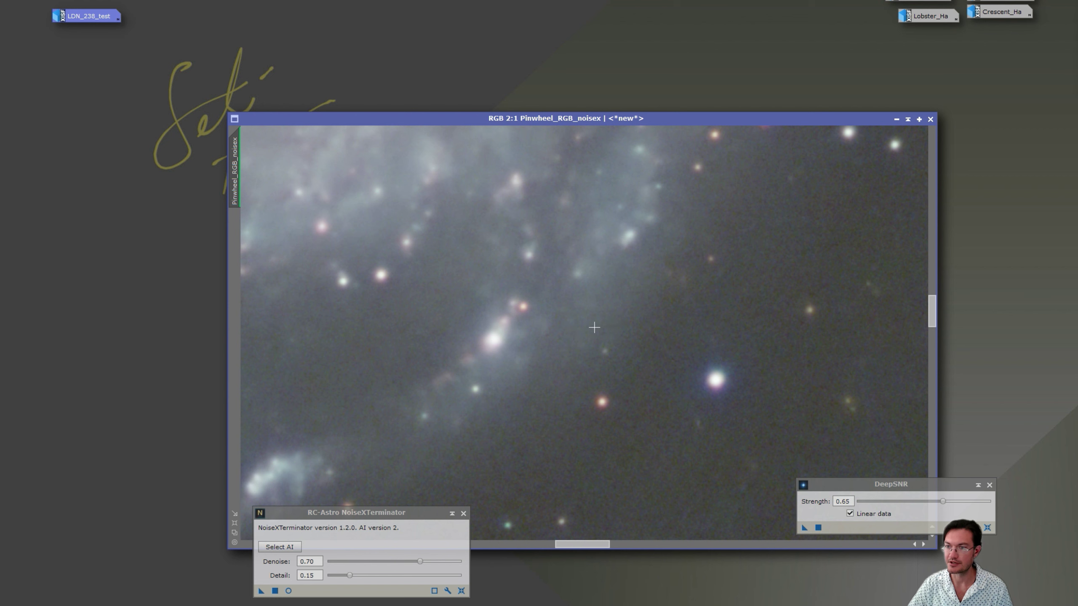
Stack the DeepSNR panel together with the NoiseXTerminator panel
{"action": "scroll", "coordinate": [594, 328], "scroll_direction": "down", "scroll_amount": 5}
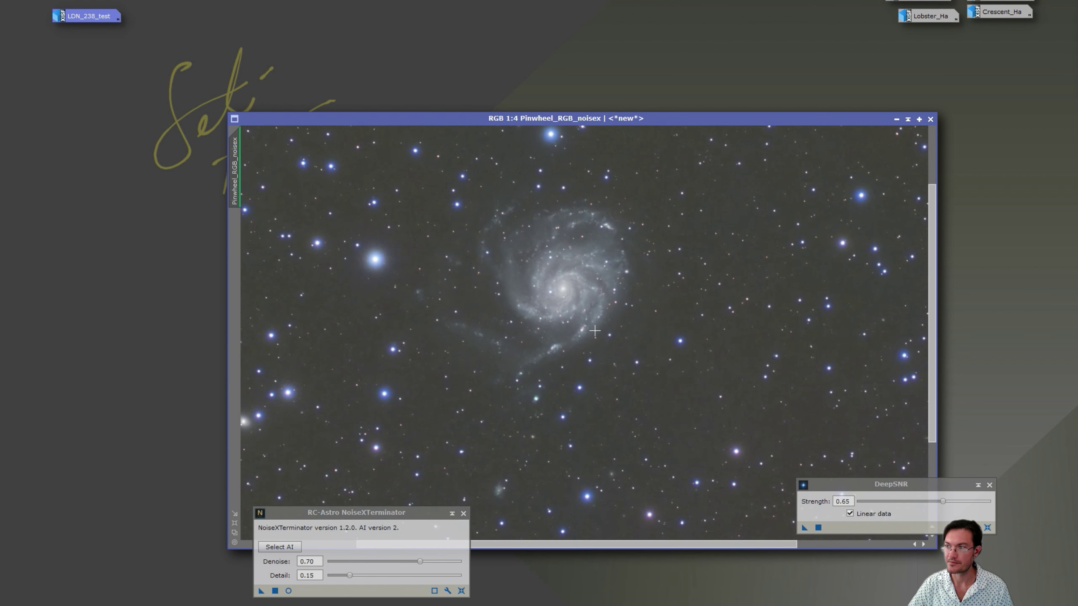
{"action": "left_click_drag", "start_coordinate": [931, 483], "coordinate": [827, 529]}
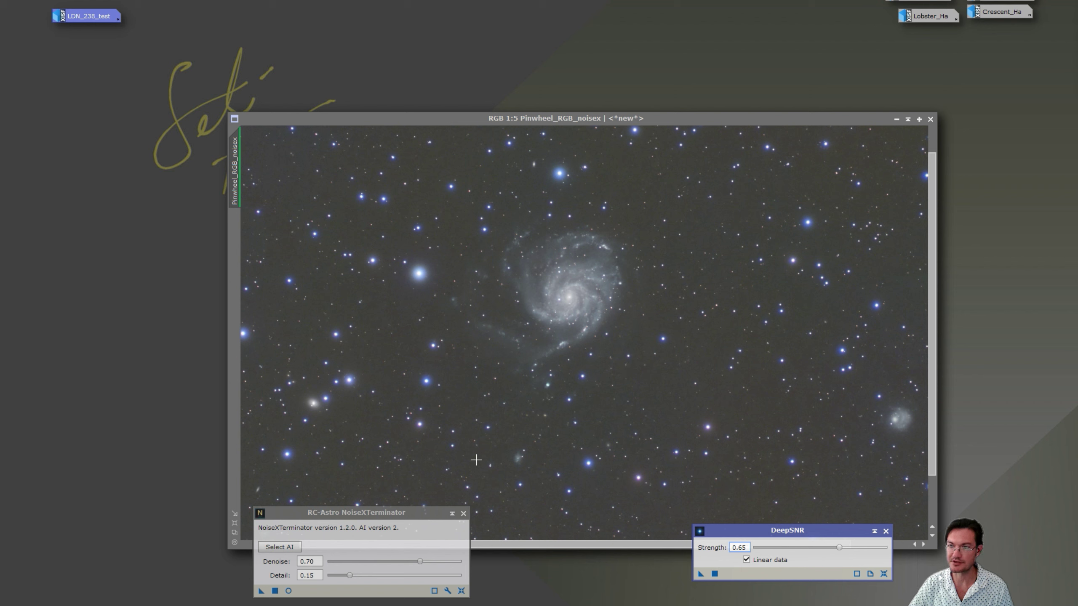
{"action": "left_click_drag", "start_coordinate": [374, 515], "coordinate": [204, 461]}
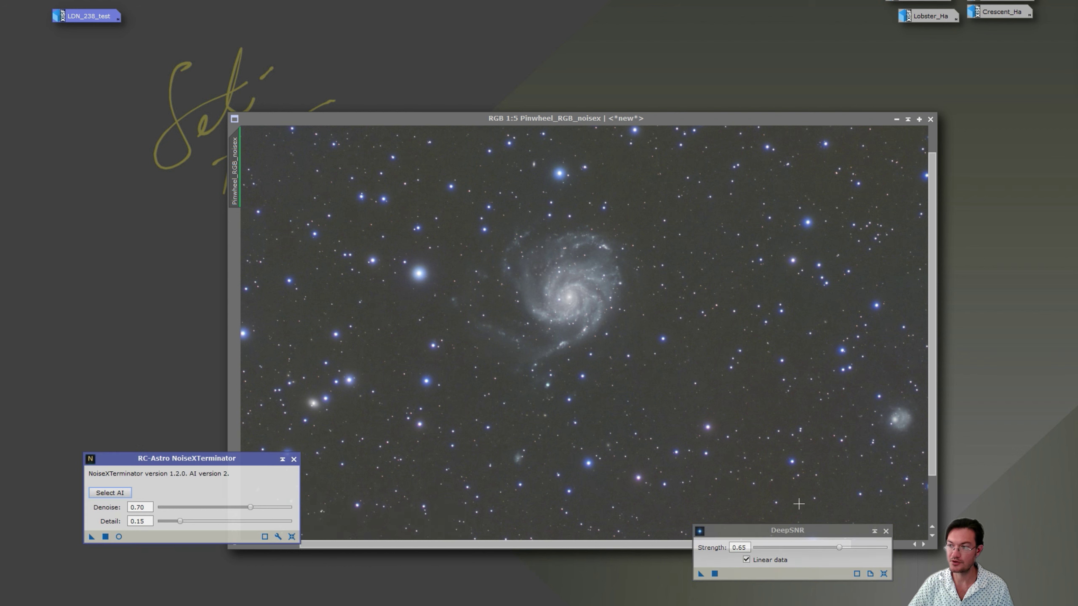
{"action": "left_click_drag", "start_coordinate": [818, 529], "coordinate": [210, 398]}
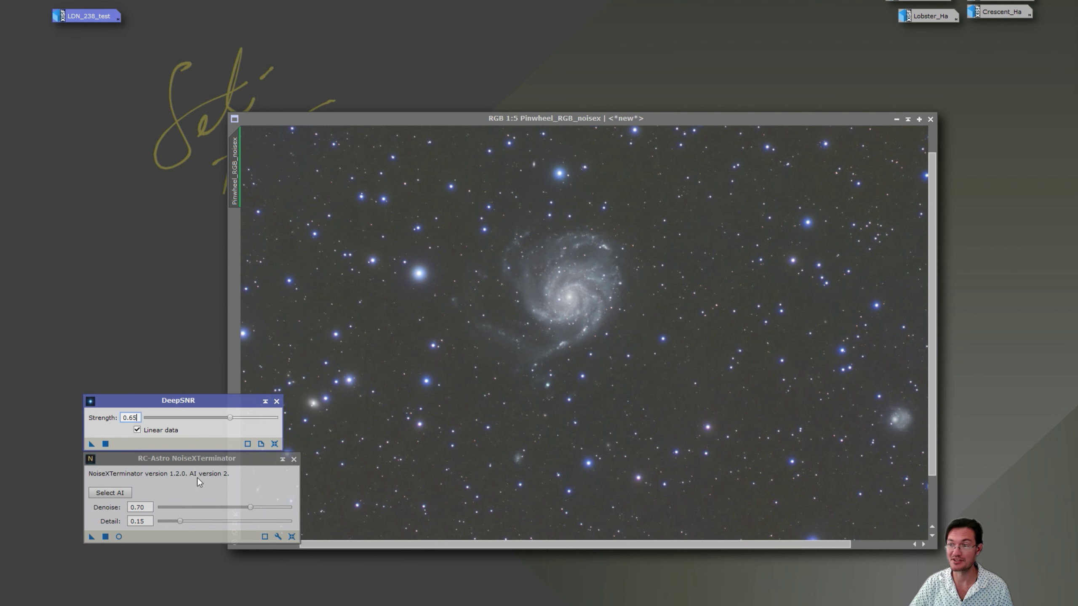
Close Pinwheel_RGB_noisex, gather the Crescent icons, and open Crescent_Ha fitted to its window
{"action": "key", "text": "ctrl+w"}
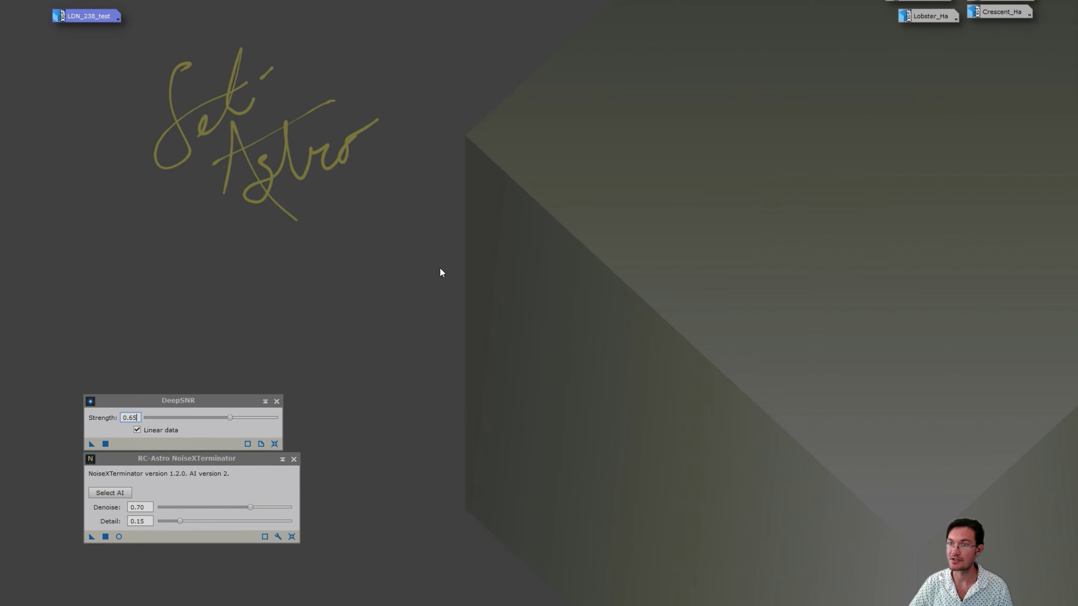
{"action": "left_click_drag", "start_coordinate": [866, 36], "coordinate": [403, 71]}
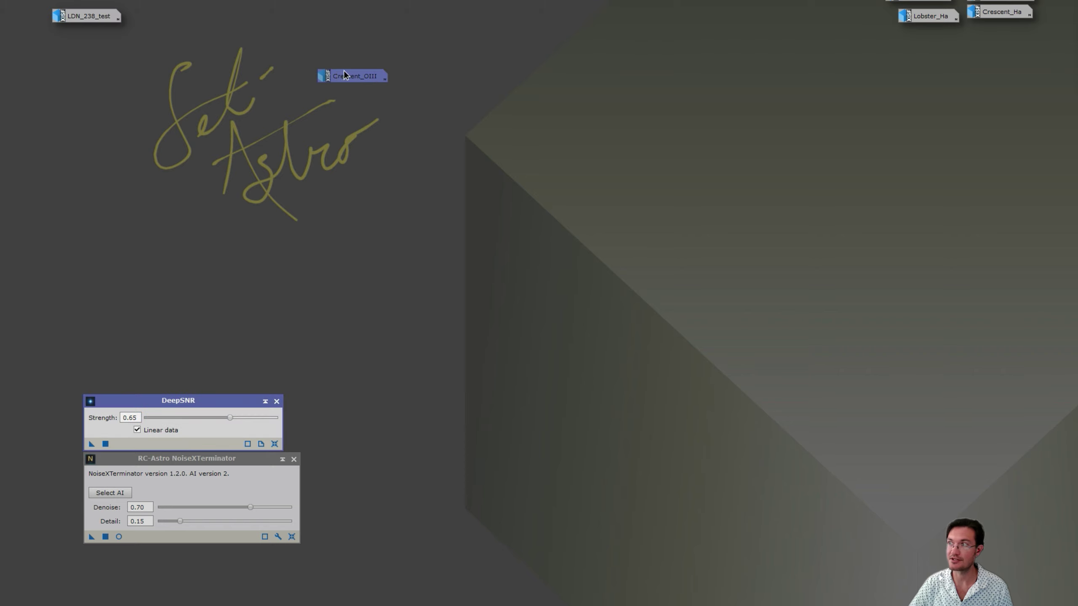
{"action": "left_click_drag", "start_coordinate": [1001, 1], "coordinate": [365, 94]}
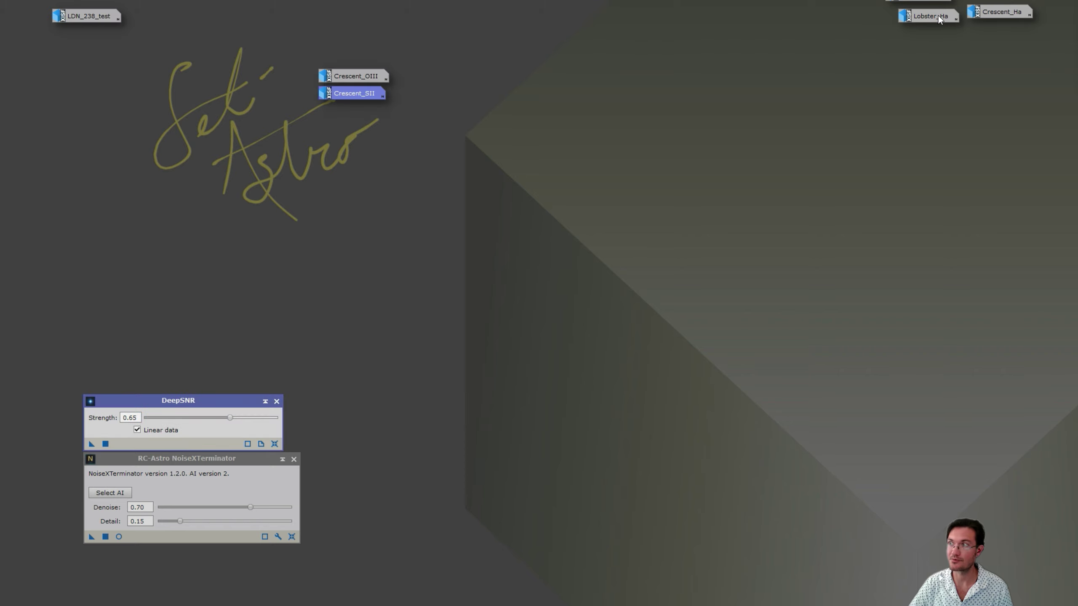
{"action": "left_click_drag", "start_coordinate": [1002, 11], "coordinate": [338, 108]}
{"action": "double_click", "coordinate": [339, 108]}
{"action": "left_click_drag", "start_coordinate": [415, 126], "coordinate": [623, 52]}
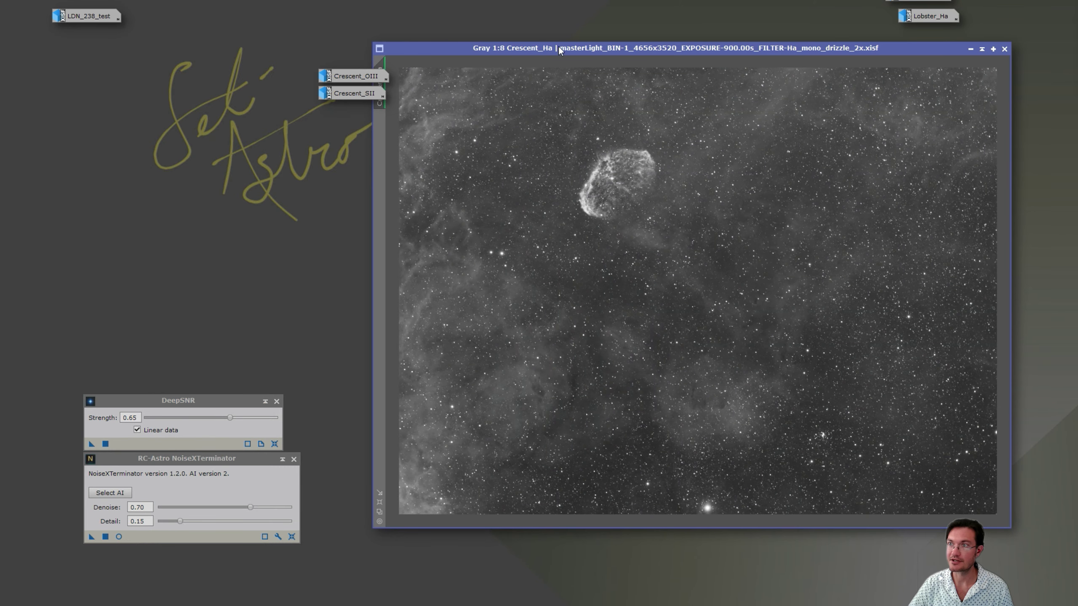
{"action": "key", "text": "ctrl+plus"}
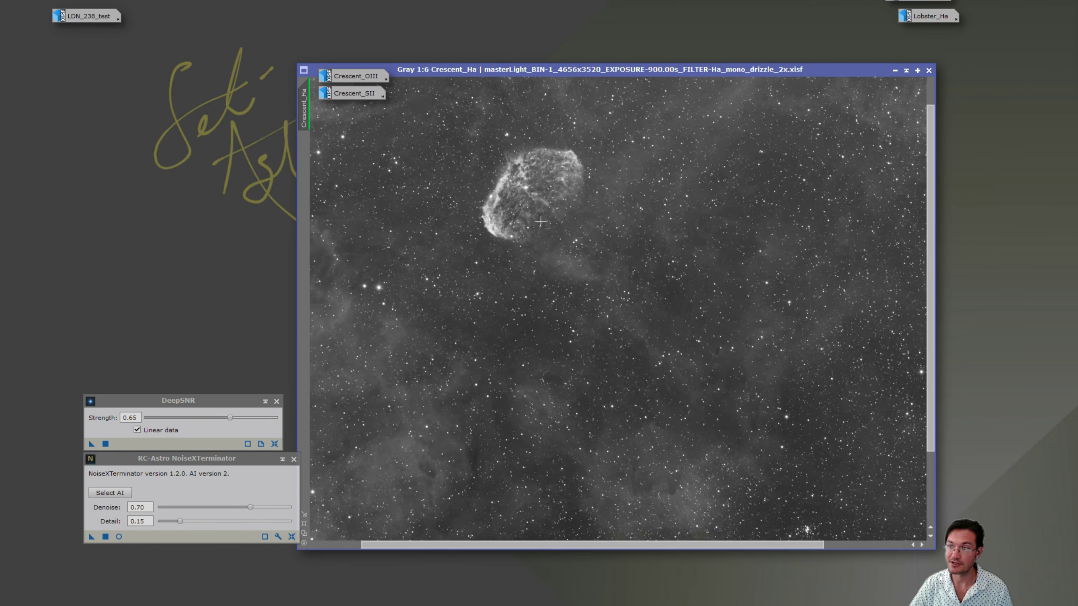
{"action": "scroll", "coordinate": [538, 219], "scroll_direction": "up", "scroll_amount": 2}
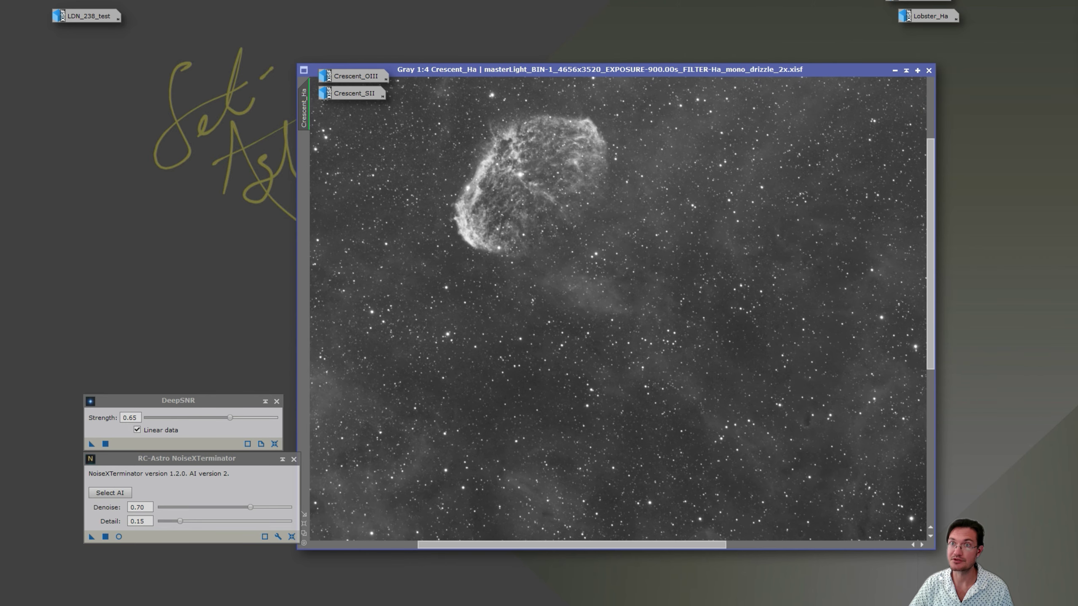
Convert Crescent_Ha to RGB color and reset DeepSNR strength to 1.00
{"action": "left_click", "coordinate": [102, 0]}
{"action": "mouse_move", "coordinate": [166, 49]}
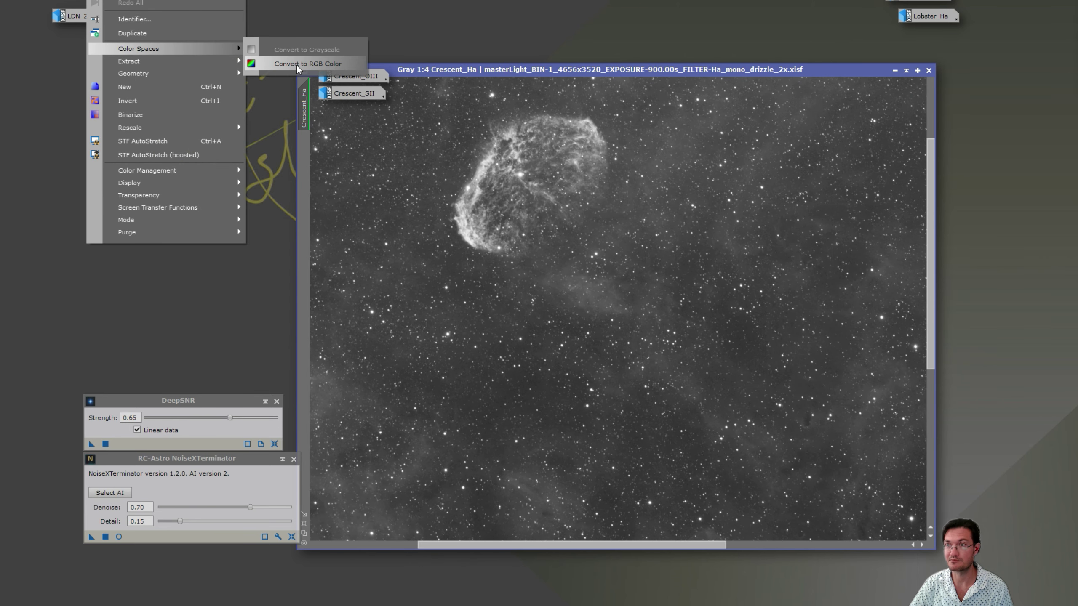
{"action": "left_click", "coordinate": [299, 64]}
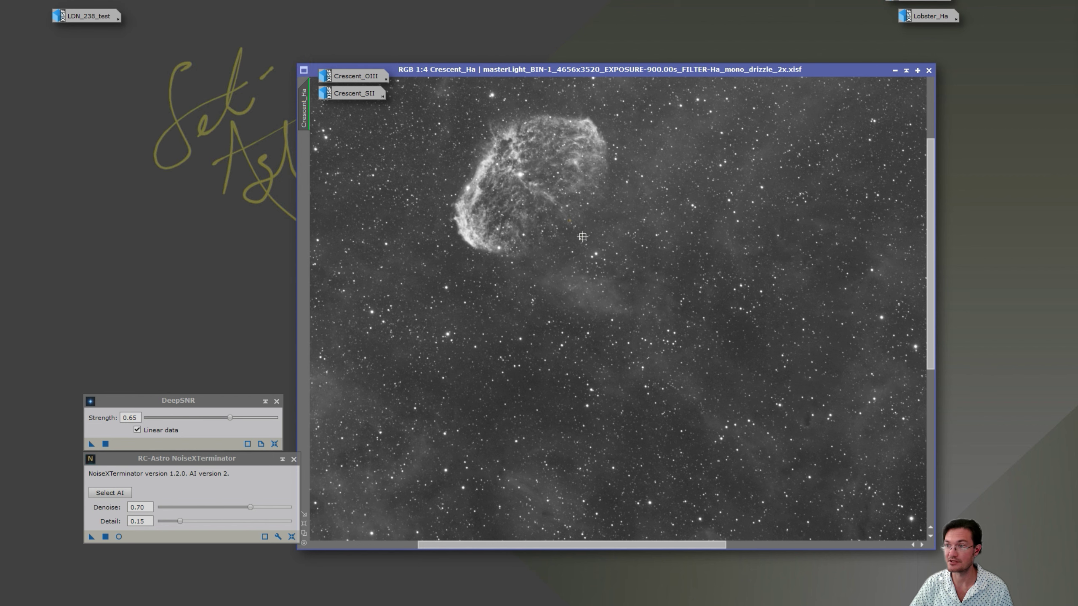
{"action": "left_click_drag", "start_coordinate": [570, 220], "coordinate": [619, 223]}
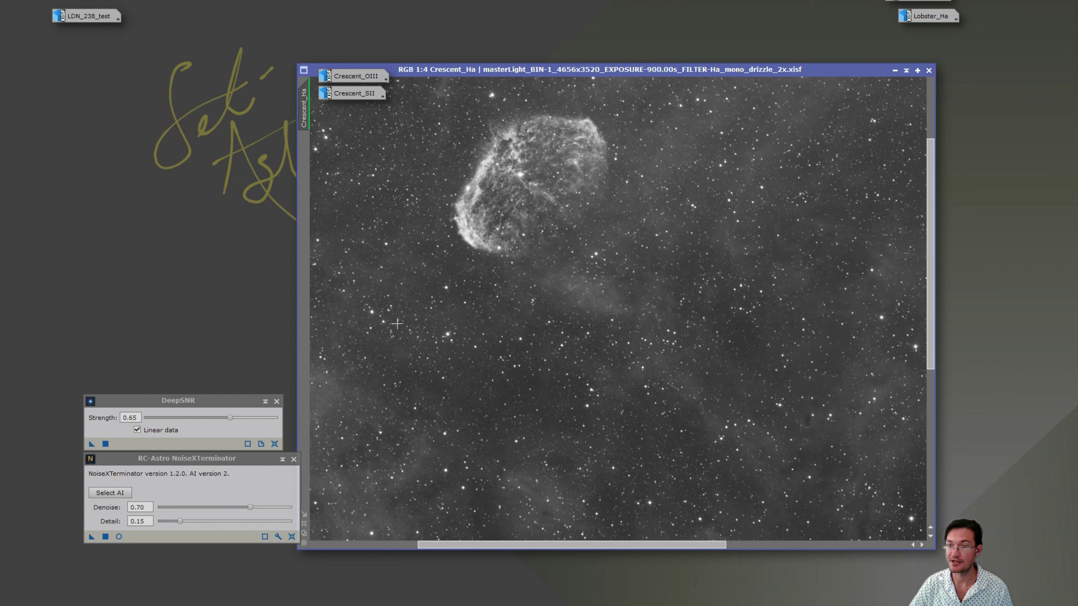
{"action": "left_click_drag", "start_coordinate": [182, 403], "coordinate": [190, 312]}
{"action": "left_click", "coordinate": [282, 353]}
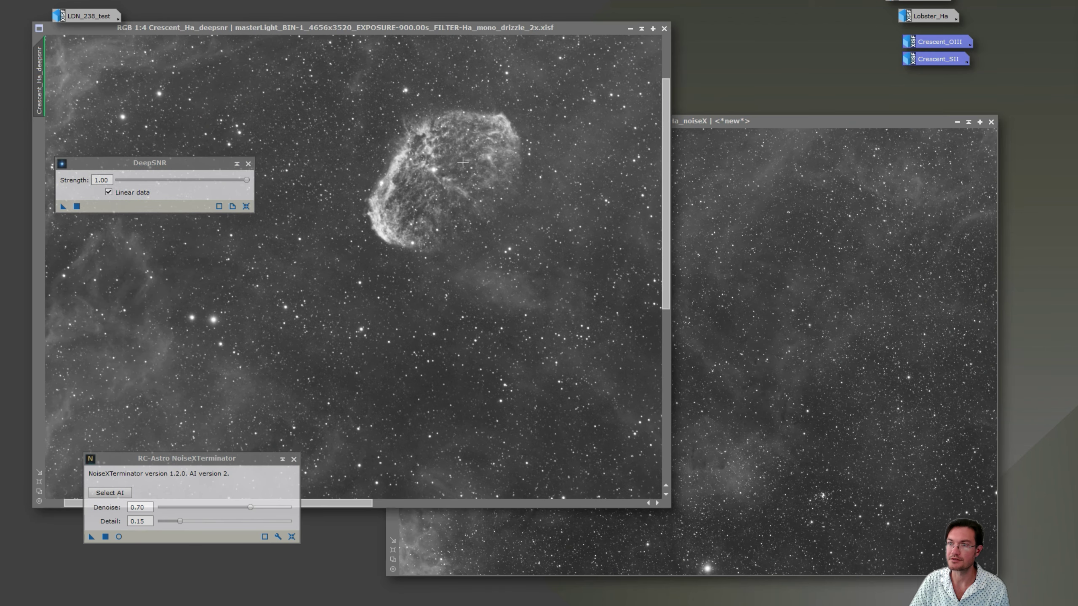
Move the DeepSNR panel to the top right and inspect Crescent_Ha_deepsnr at different zooms
{"action": "scroll", "coordinate": [469, 173], "scroll_direction": "up", "scroll_amount": 3}
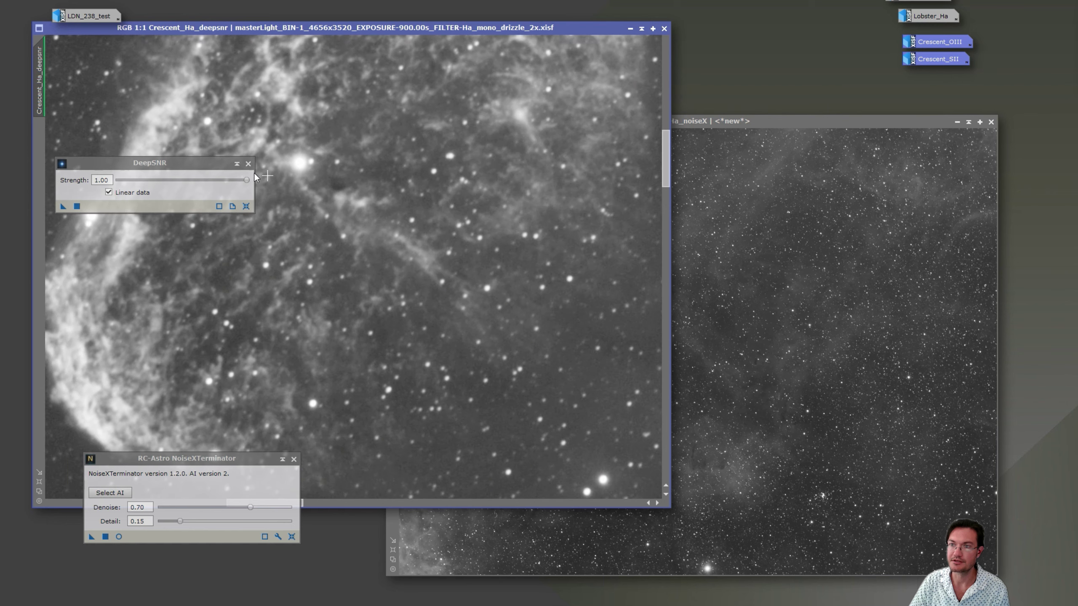
{"action": "left_click_drag", "start_coordinate": [184, 164], "coordinate": [829, 54]}
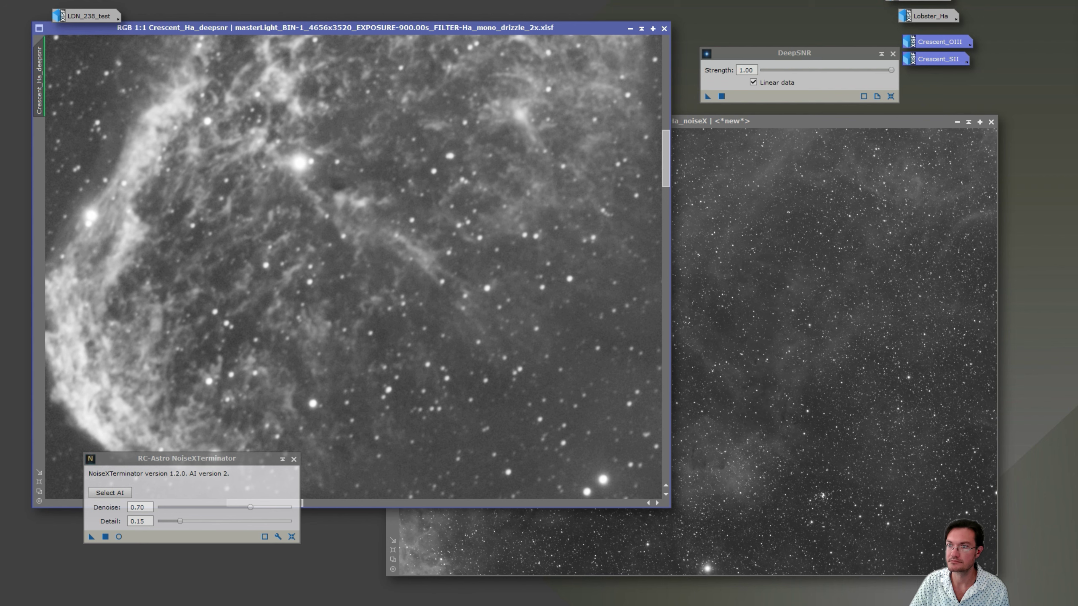
{"action": "scroll", "coordinate": [445, 280], "scroll_direction": "down", "scroll_amount": 6}
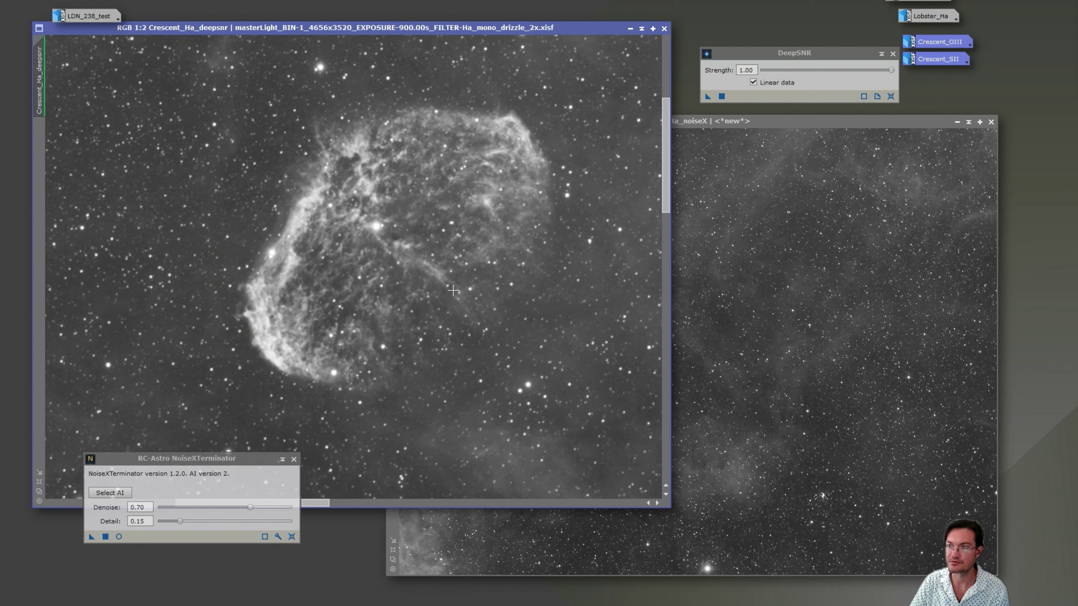
{"action": "scroll", "coordinate": [526, 378], "scroll_direction": "up", "scroll_amount": 3}
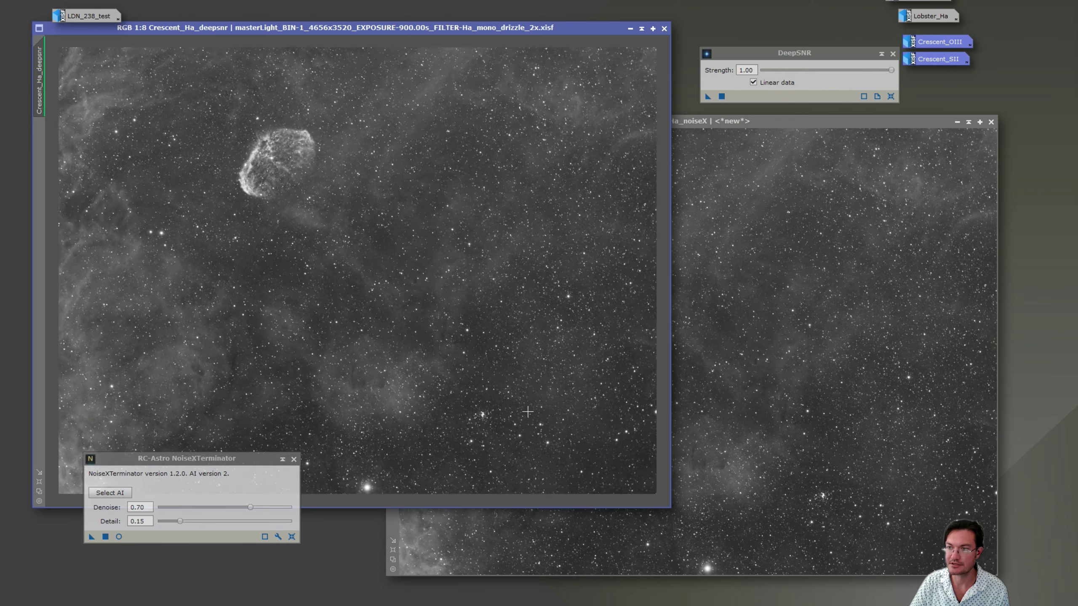
{"action": "scroll", "coordinate": [480, 324], "scroll_direction": "up", "scroll_amount": 5}
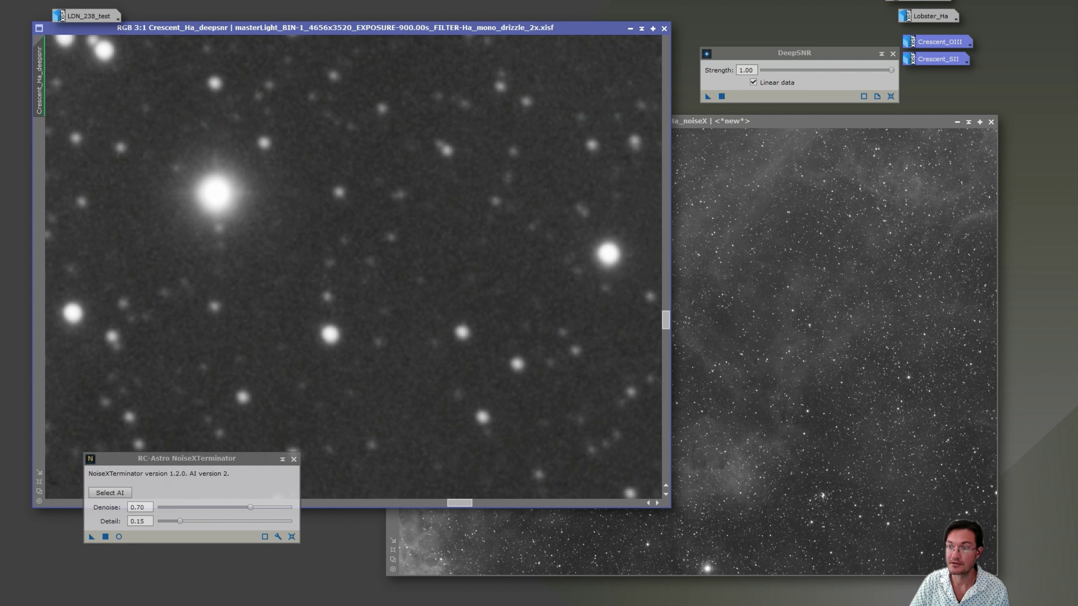
{"action": "scroll", "coordinate": [327, 186], "scroll_direction": "down", "scroll_amount": 5}
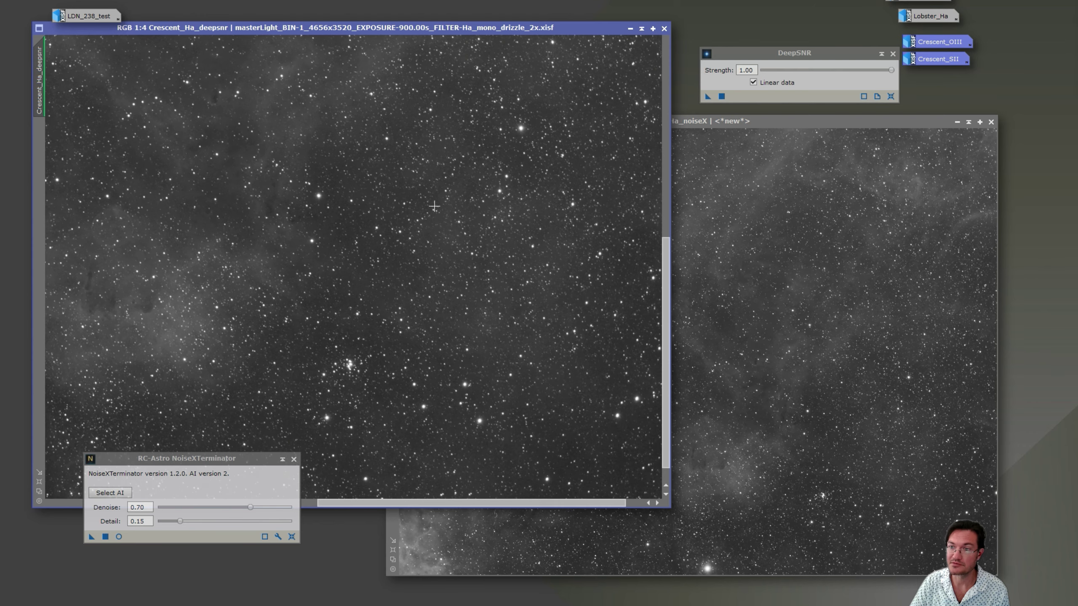
{"action": "scroll", "coordinate": [405, 218], "scroll_direction": "down", "scroll_amount": 1}
Recentre the Crescent nebula filaments and bring the Crescent_Ha_noiseX window forward
{"action": "left_click_drag", "start_coordinate": [154, 65], "coordinate": [286, 175]}
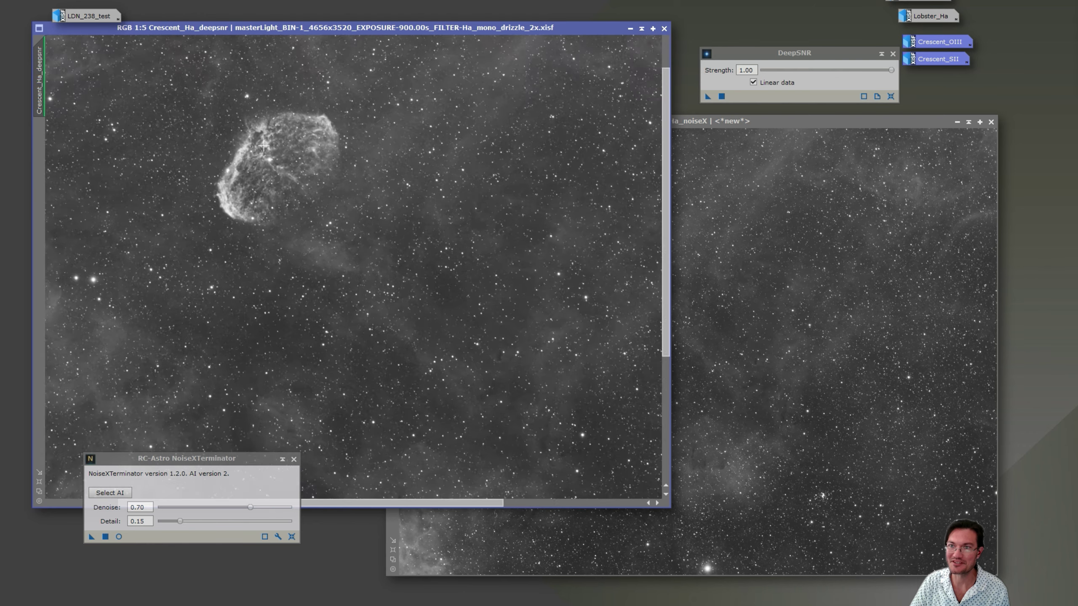
{"action": "scroll", "coordinate": [264, 145], "scroll_direction": "up", "scroll_amount": 4}
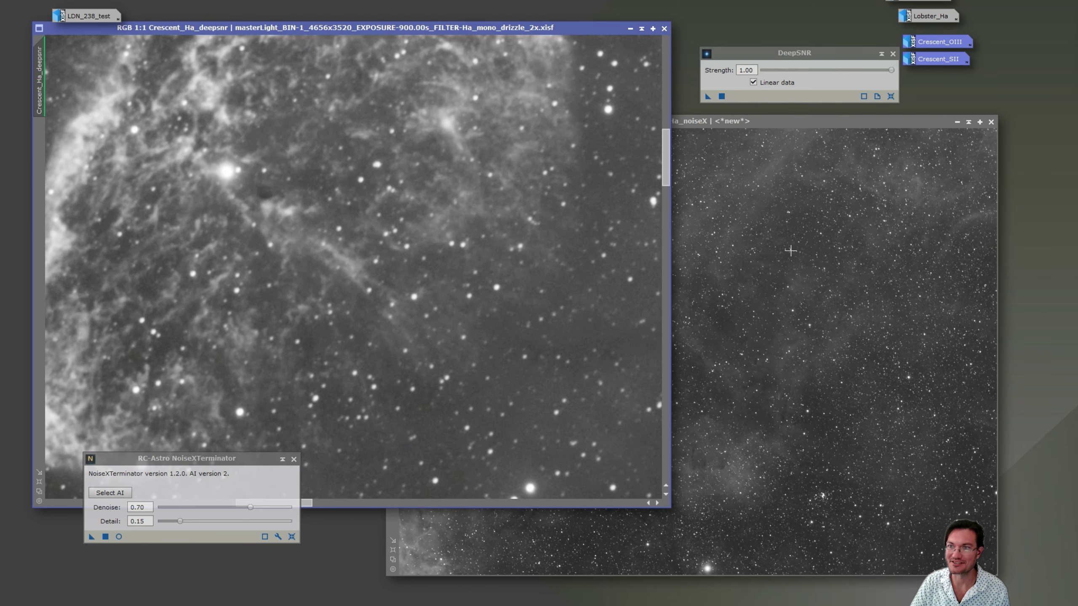
{"action": "left_click", "coordinate": [785, 250]}
Match the noiseX view's zoom to deepsnr and lay its window exactly over the deepsnr window
{"action": "left_click_drag", "start_coordinate": [38, 77], "coordinate": [704, 182]}
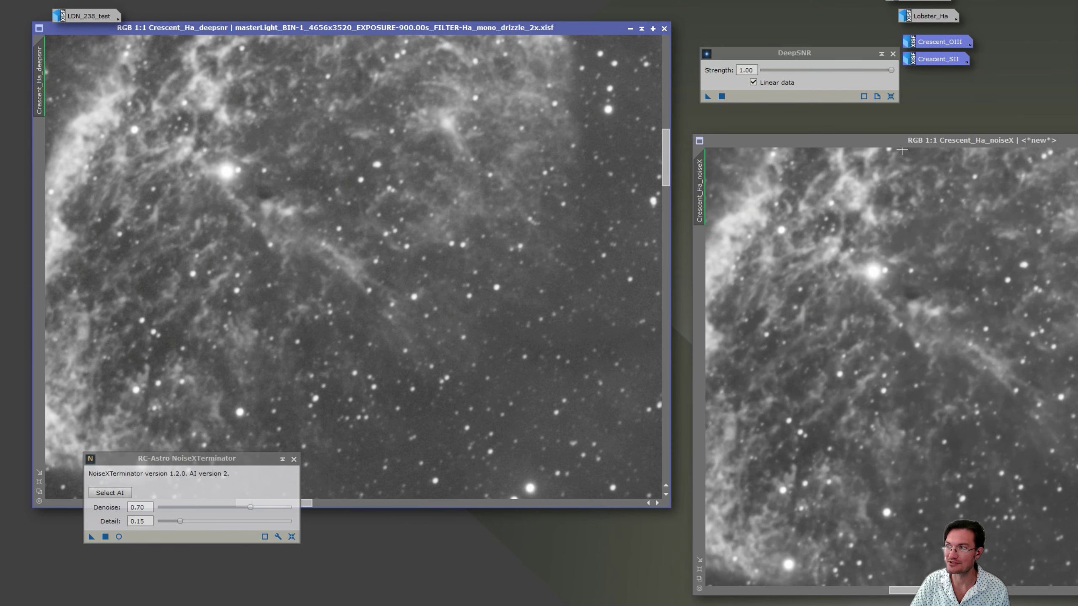
{"action": "left_click_drag", "start_coordinate": [903, 143], "coordinate": [242, 30]}
{"action": "left_click_drag", "start_coordinate": [198, 458], "coordinate": [822, 142]}
{"action": "left_click", "coordinate": [356, 210]}
Flip between the noiseX and deepsnr results with Ctrl+Tab, then re-seat noiseX over deepsnr
{"action": "key", "text": "ctrl+Tab"}
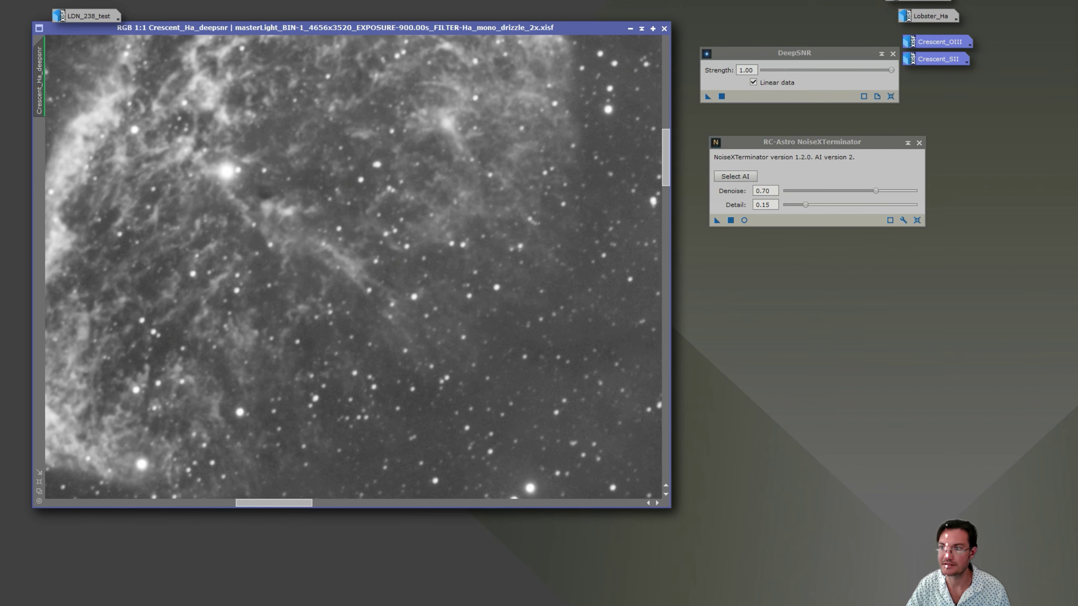
{"action": "key", "text": "ctrl+Tab"}
{"action": "key", "text": "ctrl+Tab"}
{"action": "key", "text": "ctrl+Tab"}
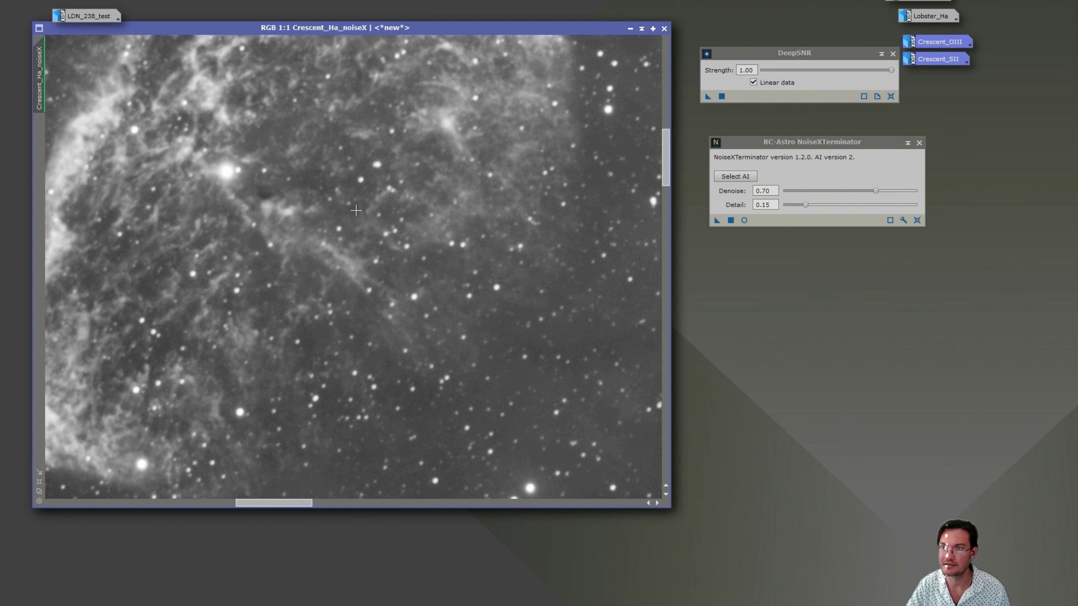
{"action": "key", "text": "ctrl+Tab"}
{"action": "key", "text": "ctrl+Tab"}
{"action": "key", "text": "ctrl+Tab"}
{"action": "key", "text": "ctrl+Tab"}
{"action": "key", "text": "ctrl+Tab"}
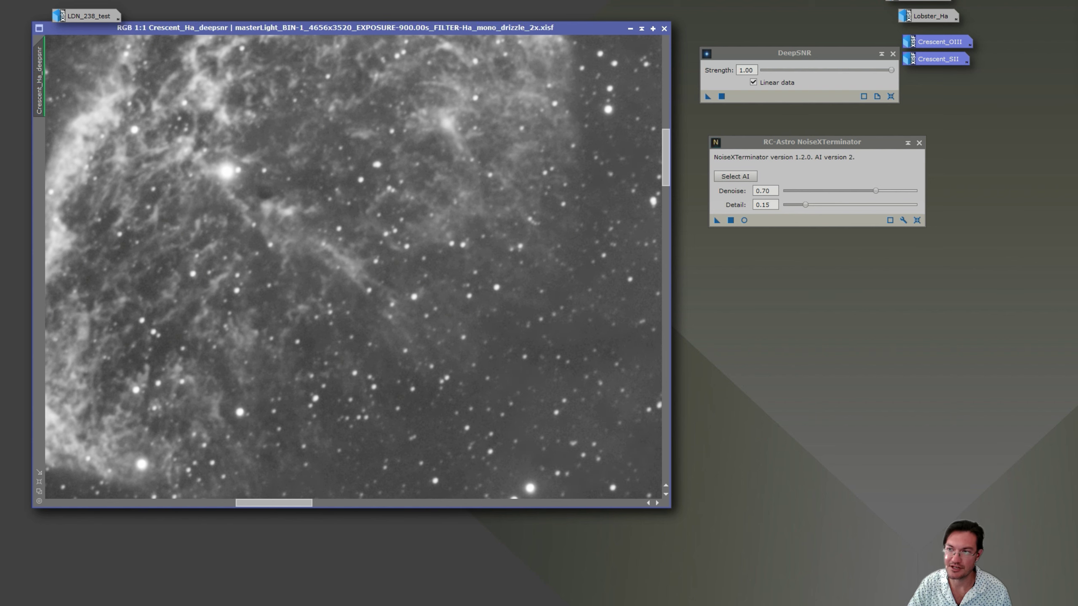
{"action": "key", "text": "ctrl+Tab"}
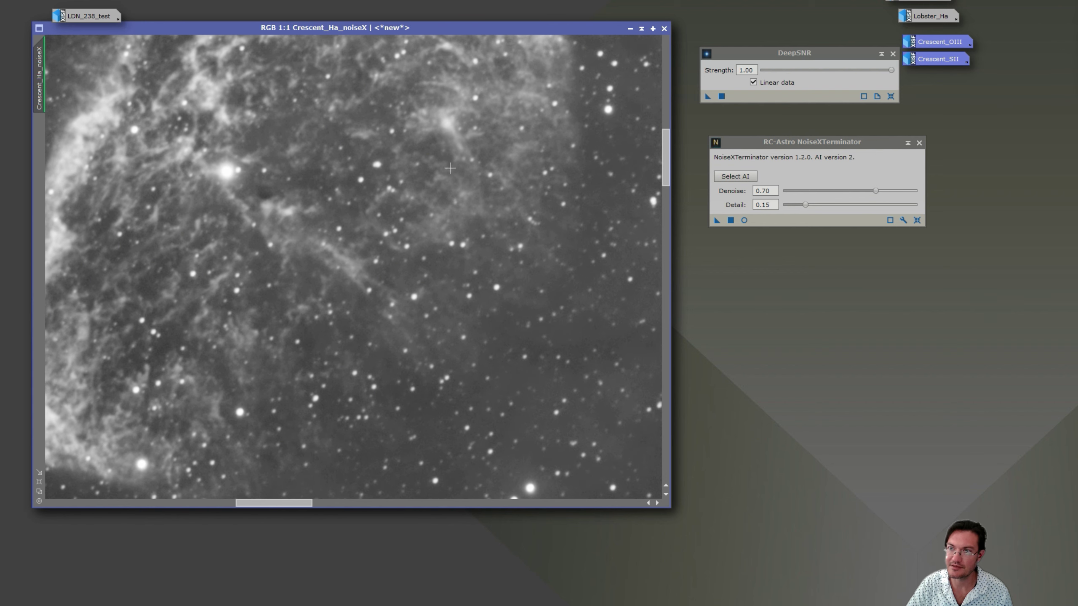
{"action": "scroll", "coordinate": [528, 222], "scroll_direction": "down", "scroll_amount": 6}
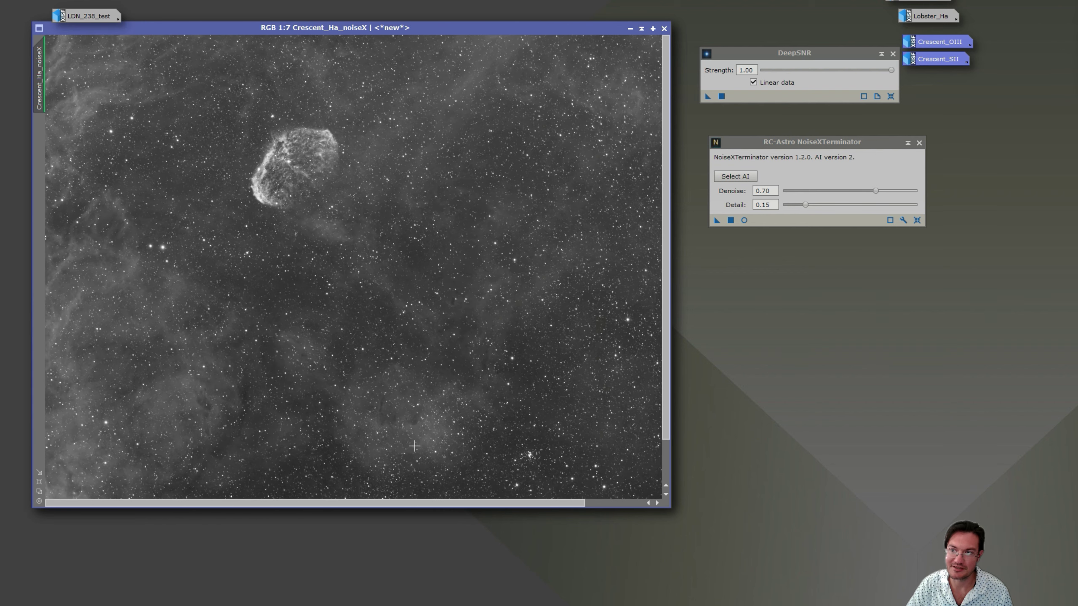
{"action": "scroll", "coordinate": [414, 446], "scroll_direction": "up", "scroll_amount": 6}
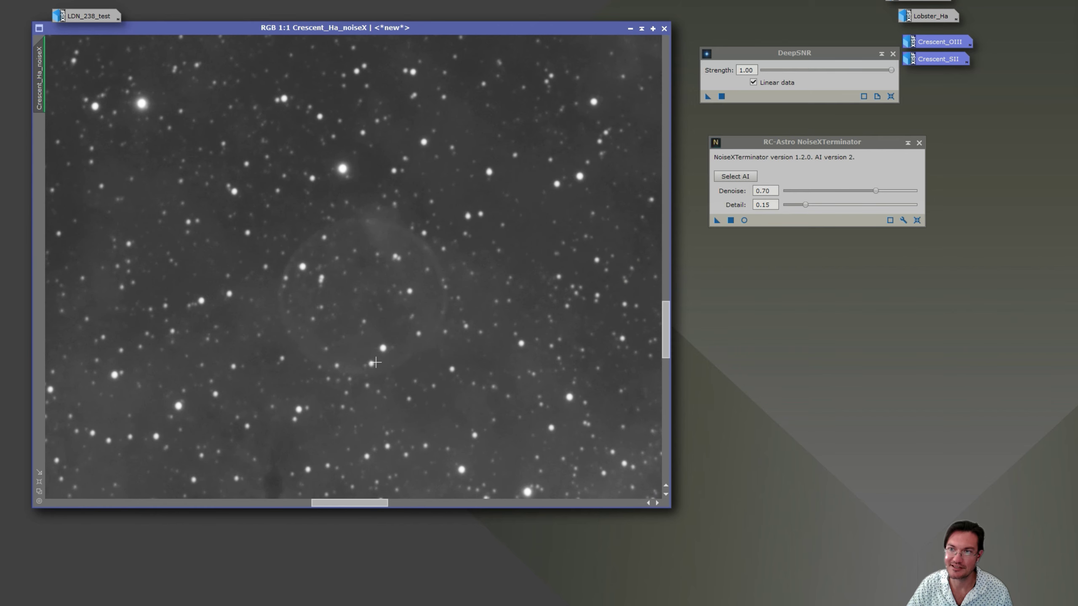
{"action": "scroll", "coordinate": [376, 362], "scroll_direction": "up", "scroll_amount": 1}
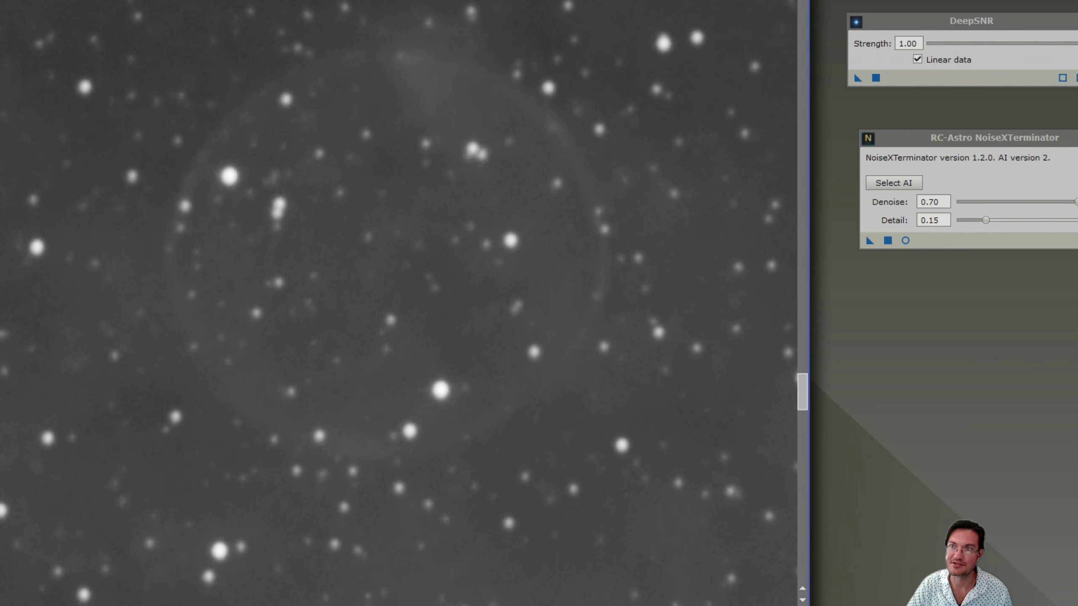
{"action": "left_click_drag", "start_coordinate": [87, 19], "coordinate": [208, 19]}
{"action": "left_click", "coordinate": [91, 38]}
{"action": "left_click_drag", "start_coordinate": [456, 2], "coordinate": [336, 2]}
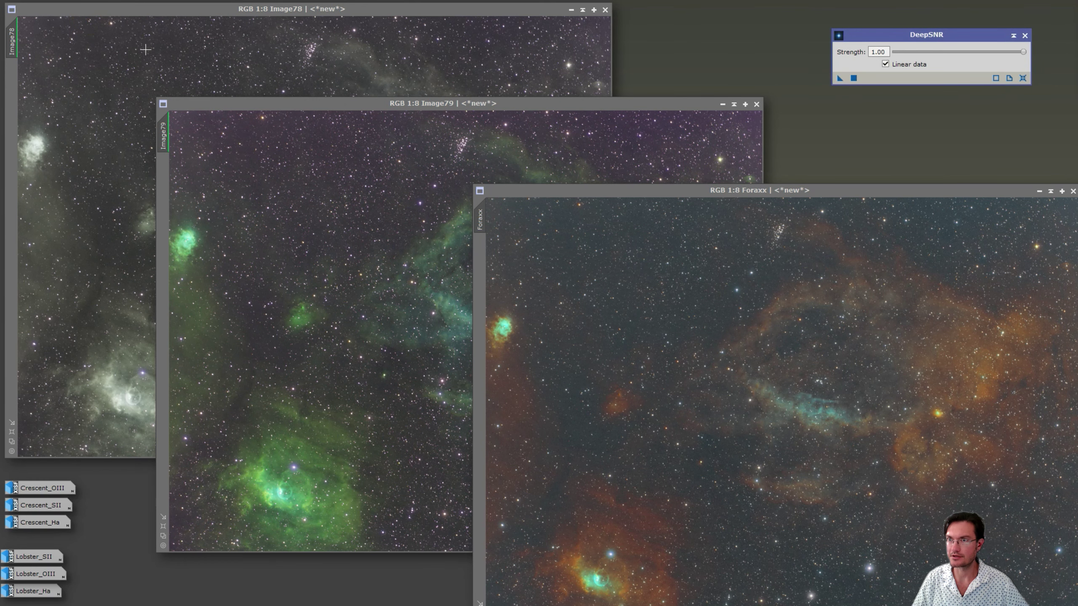
Bring the Image78, Image79 and Foraxx windows of both the noisex and deepsnr sets forward in turn
{"action": "left_click", "coordinate": [255, 68]}
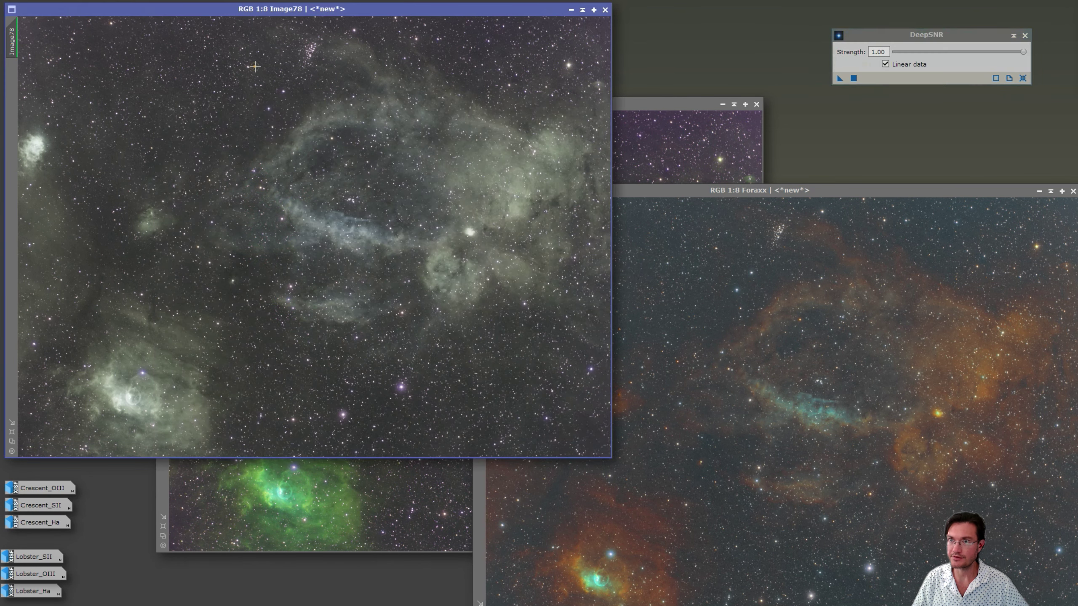
{"action": "left_click", "coordinate": [663, 139]}
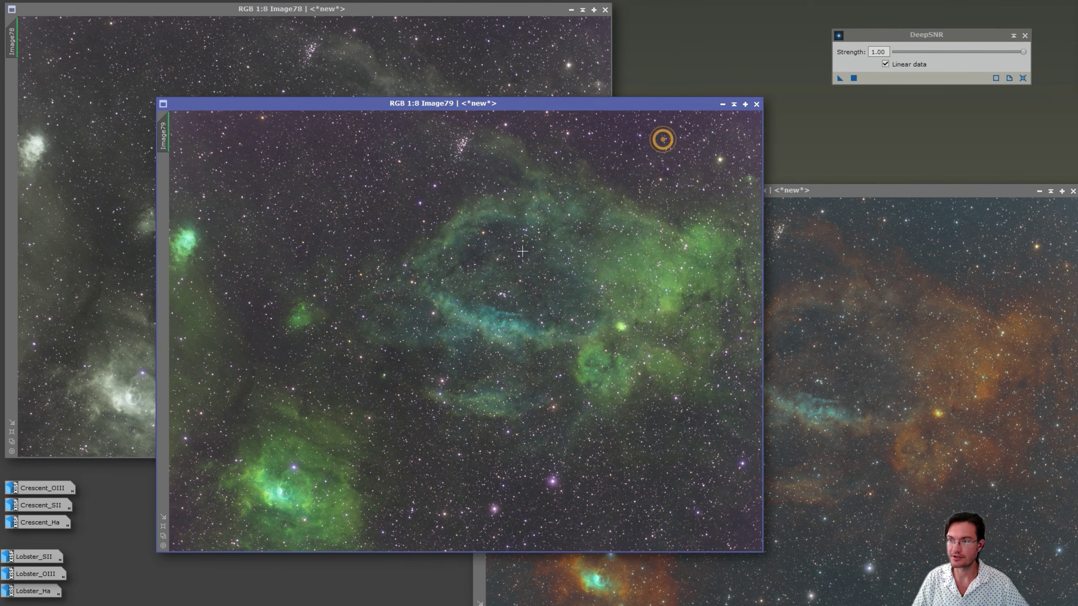
{"action": "left_click", "coordinate": [858, 292]}
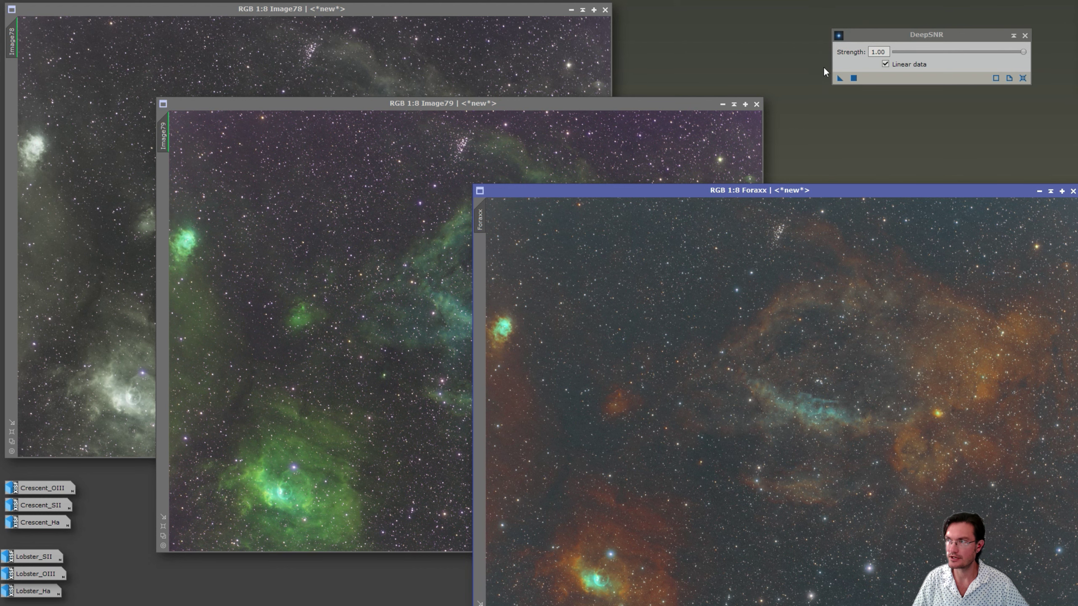
{"action": "left_click", "coordinate": [564, 46]}
{"action": "left_click", "coordinate": [689, 172]}
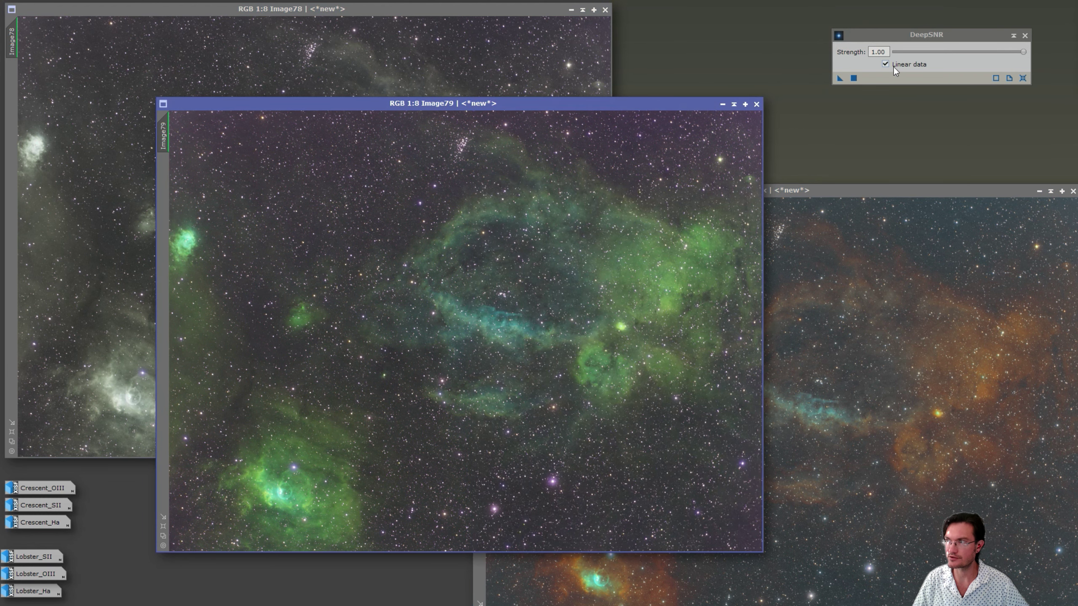
{"action": "left_click", "coordinate": [930, 366]}
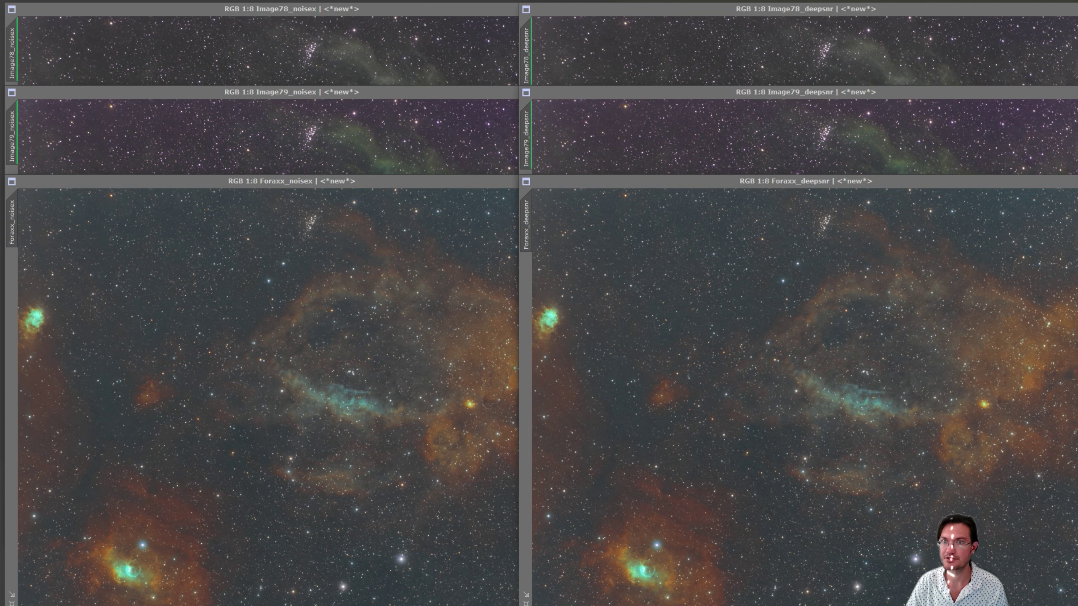
Activate the Foraxx_noisex and Foraxx_deepsnr views and zoom into both
{"action": "scroll", "coordinate": [123, 582], "scroll_direction": "up", "scroll_amount": 7}
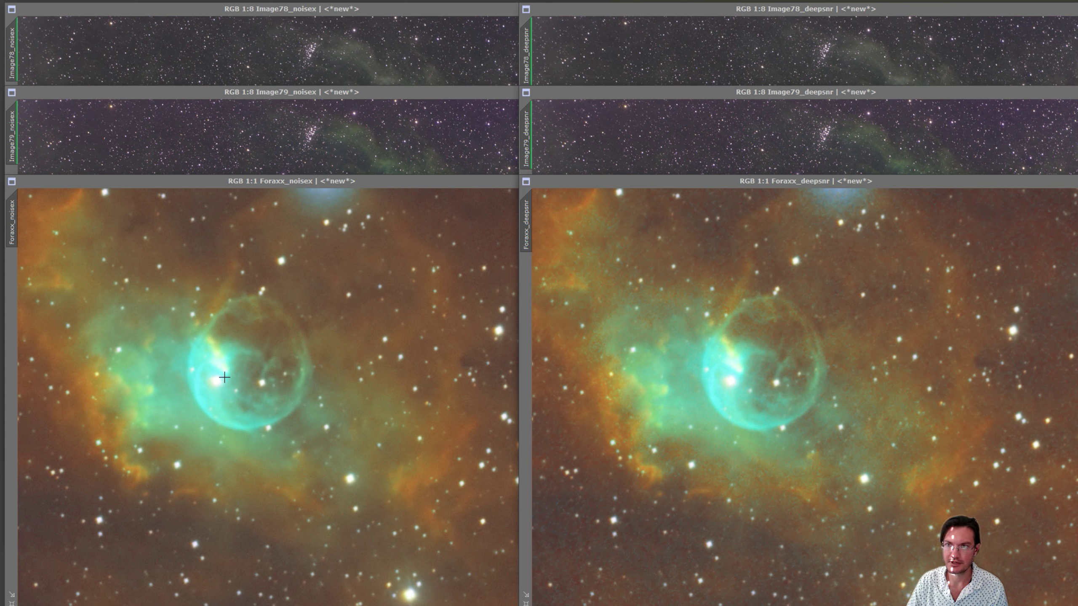
{"action": "left_click", "coordinate": [260, 392]}
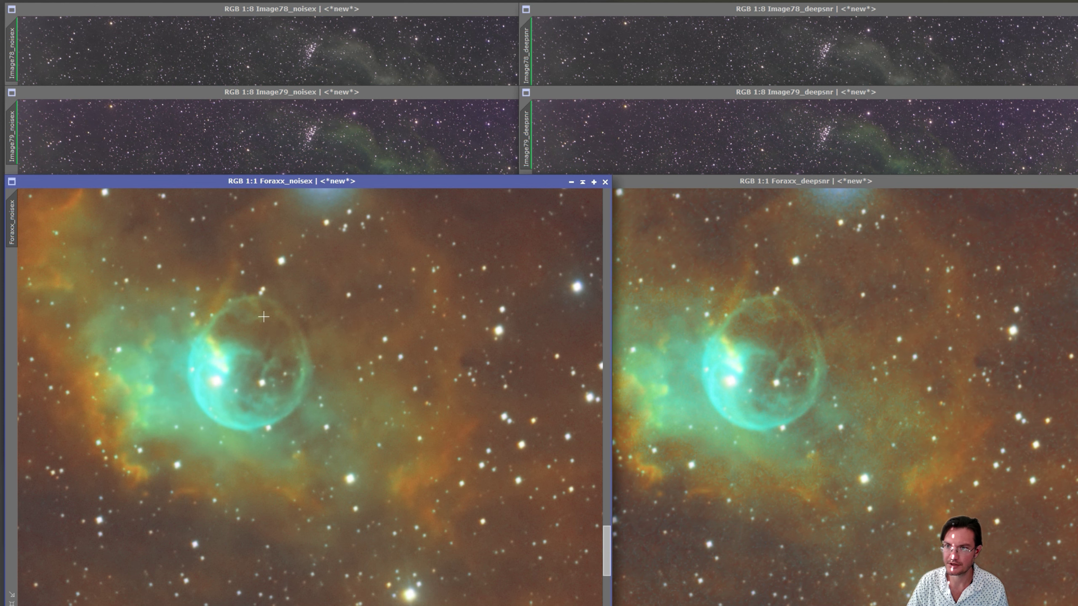
{"action": "left_click", "coordinate": [741, 335]}
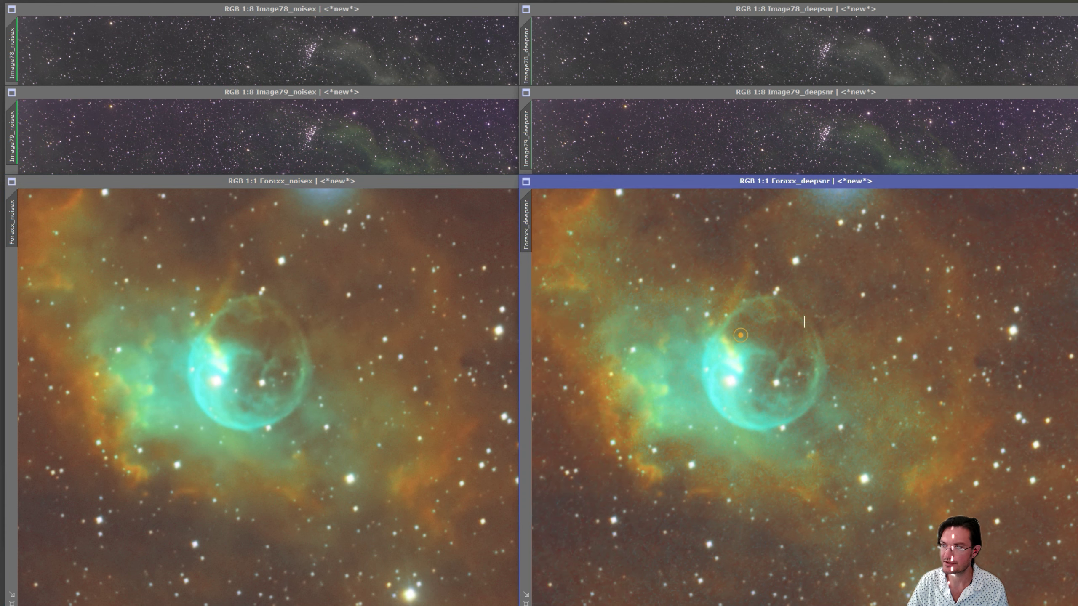
{"action": "scroll", "coordinate": [743, 281], "scroll_direction": "up", "scroll_amount": 2}
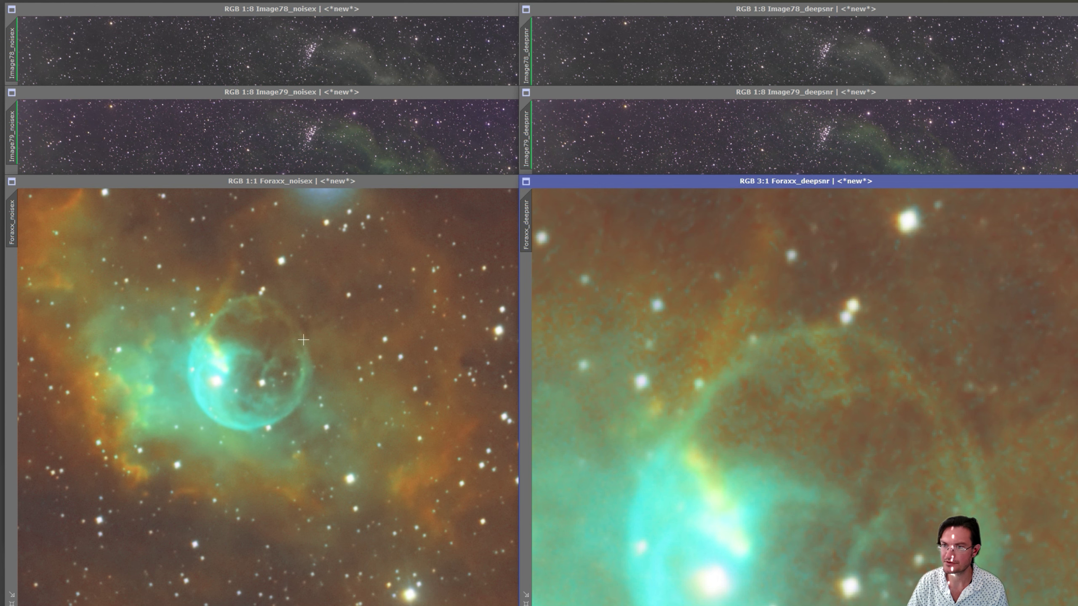
{"action": "left_click", "coordinate": [302, 324]}
{"action": "scroll", "coordinate": [303, 325], "scroll_direction": "up", "scroll_amount": 2}
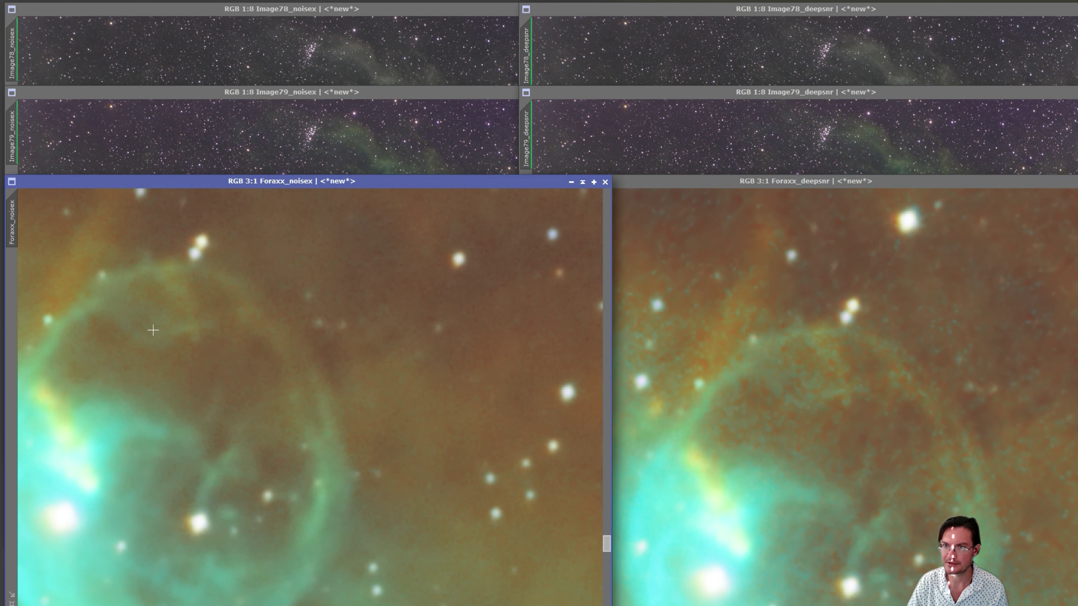
{"action": "scroll", "coordinate": [152, 330], "scroll_direction": "up", "scroll_amount": 1}
{"action": "left_click_drag", "start_coordinate": [607, 543], "coordinate": [612, 543]}
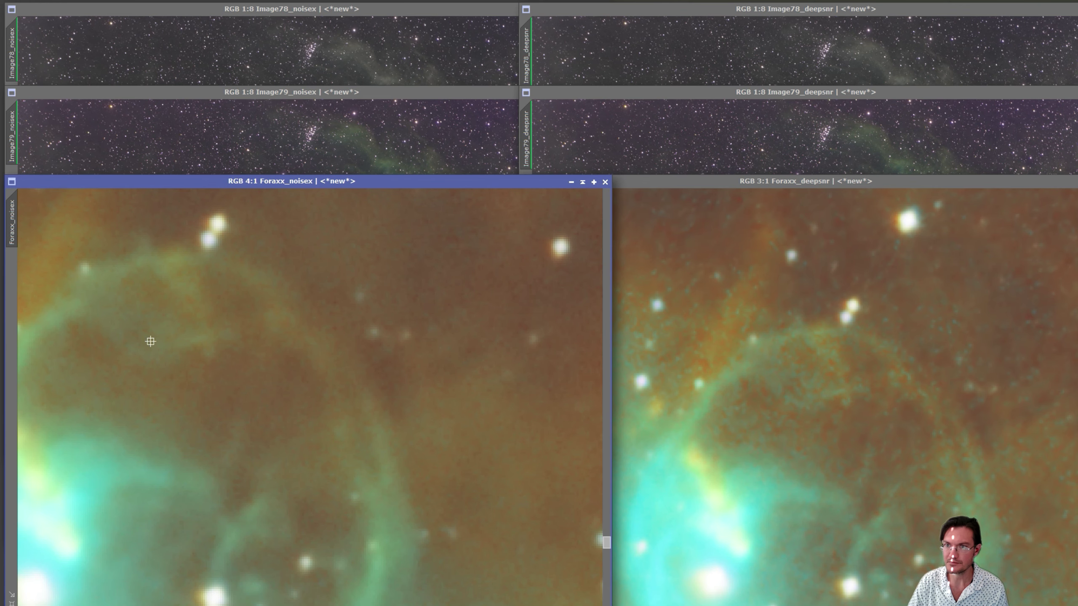
Read pixel values on both Foraxx results and match Foraxx_noisex's zoom and position to deepsnr
{"action": "left_click_drag", "start_coordinate": [150, 337], "coordinate": [359, 399]}
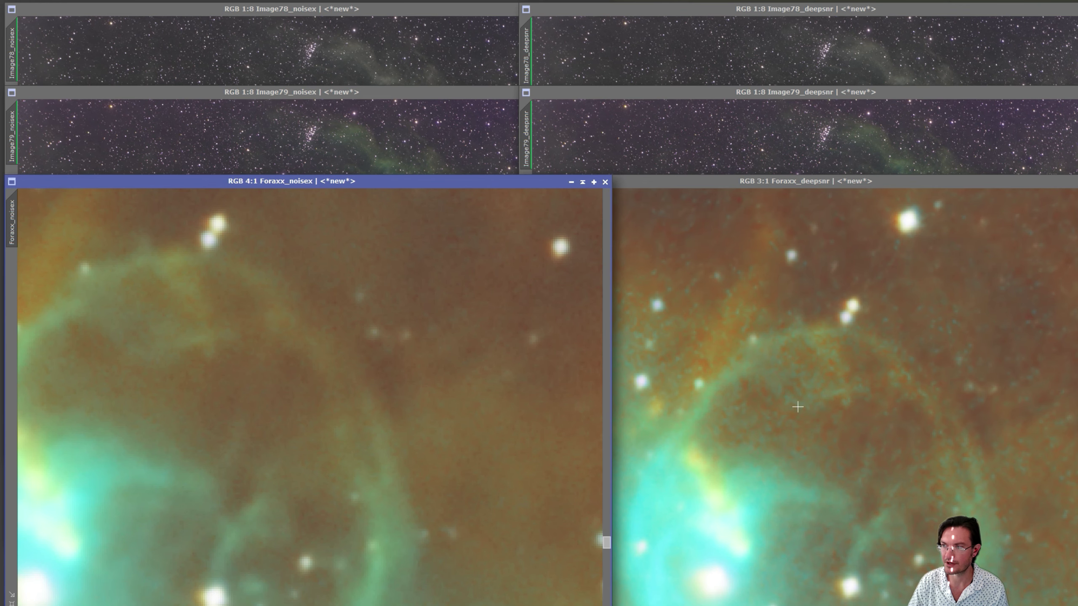
{"action": "left_click_drag", "start_coordinate": [797, 407], "coordinate": [785, 374]}
{"action": "scroll", "coordinate": [785, 375], "scroll_direction": "down", "scroll_amount": 6}
{"action": "scroll", "coordinate": [966, 337], "scroll_direction": "up", "scroll_amount": 3}
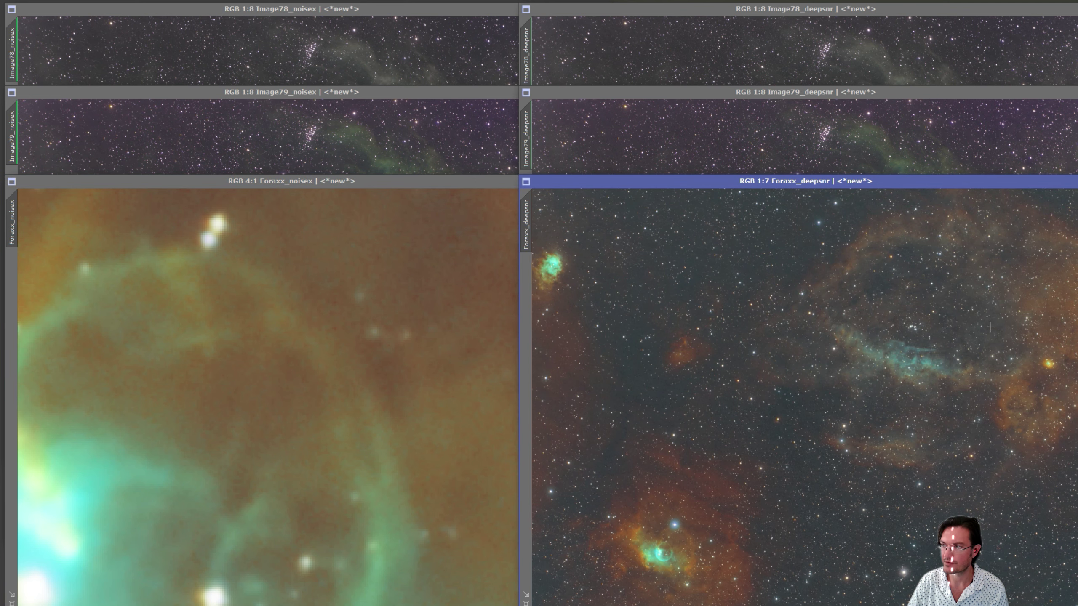
{"action": "scroll", "coordinate": [811, 369], "scroll_direction": "up", "scroll_amount": 2}
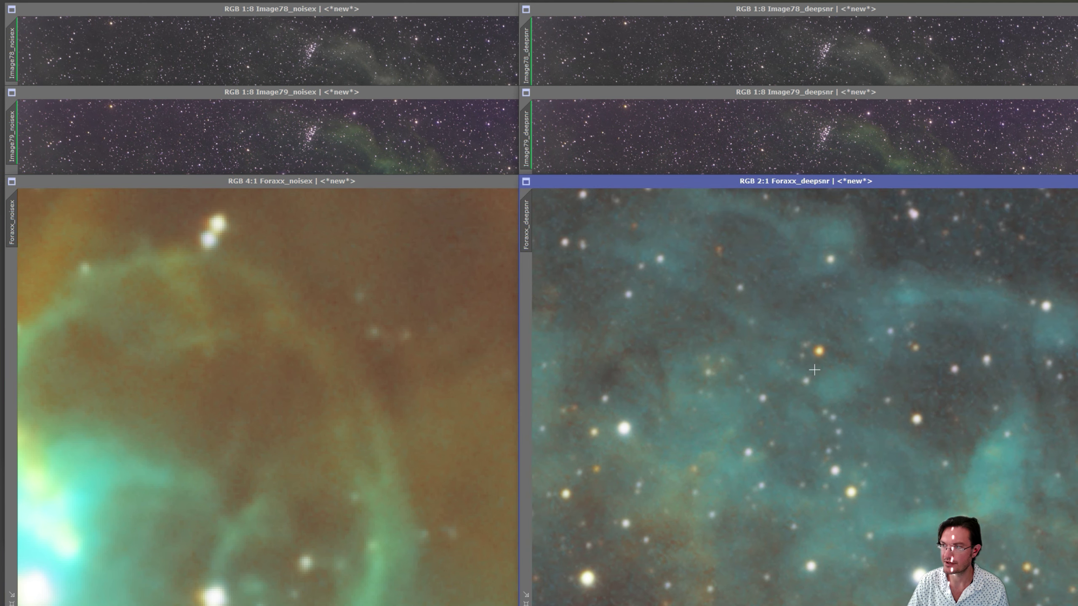
{"action": "left_click_drag", "start_coordinate": [526, 225], "coordinate": [11, 221]}
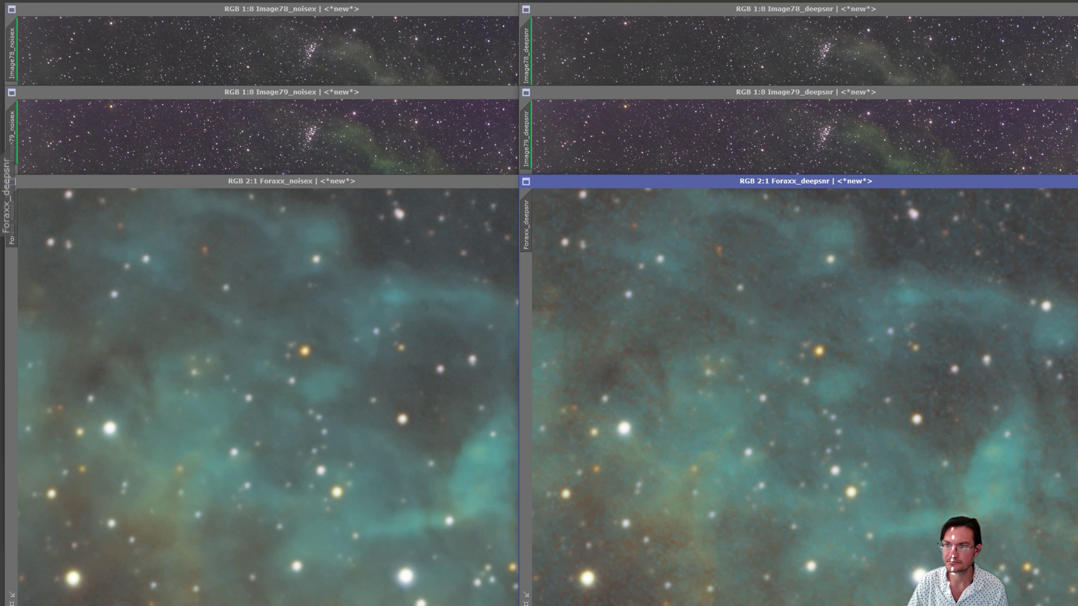
{"action": "left_click", "coordinate": [459, 401]}
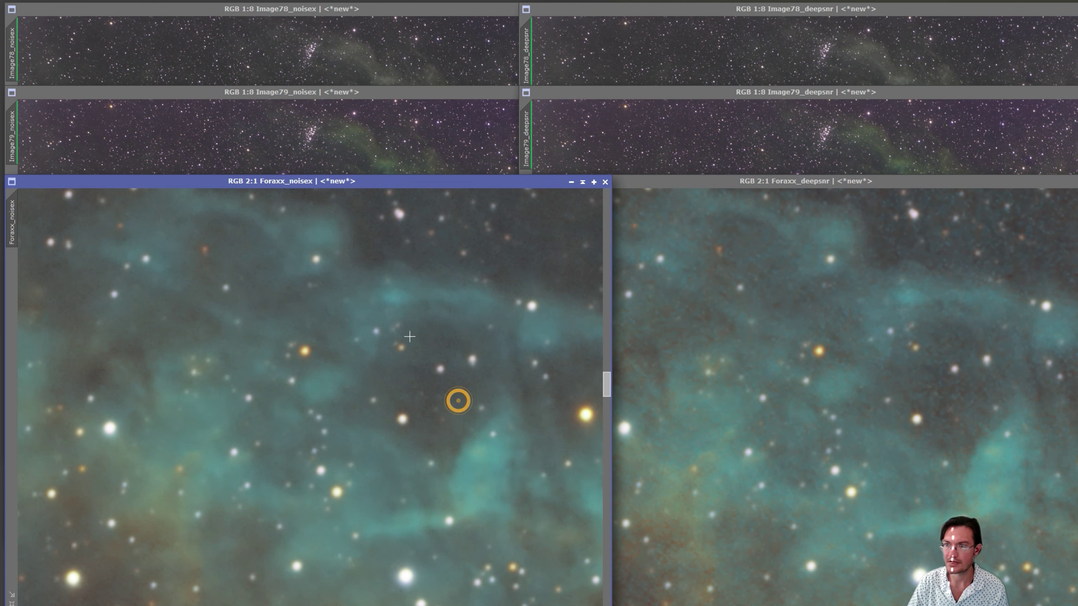
{"action": "left_click", "coordinate": [825, 391]}
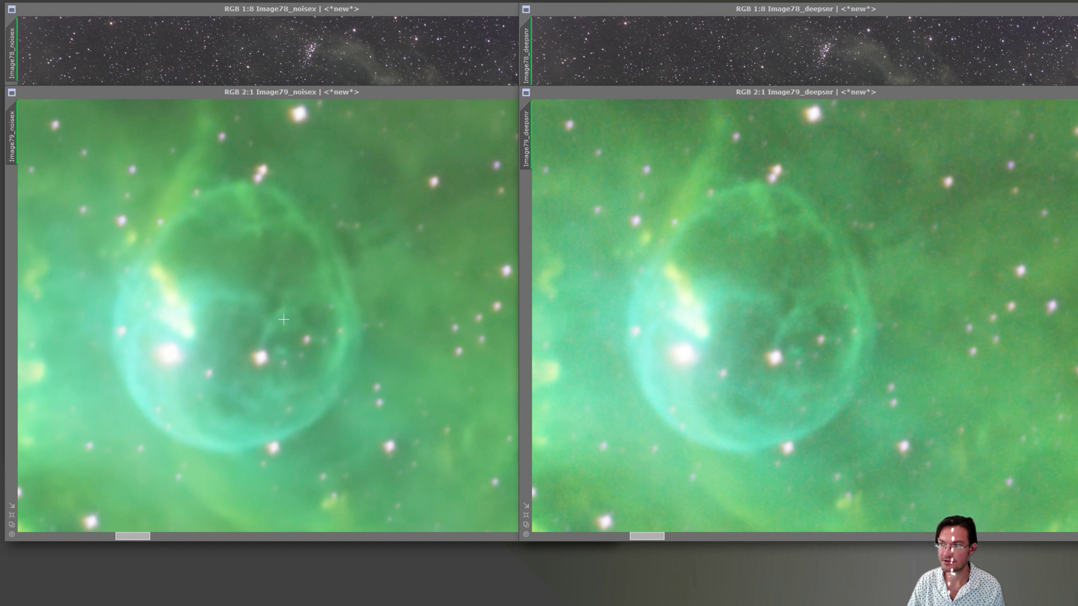
Float Image79_noisex and place the Image79_deepsnr window directly on top of it
{"action": "left_click_drag", "start_coordinate": [789, 260], "coordinate": [833, 410]}
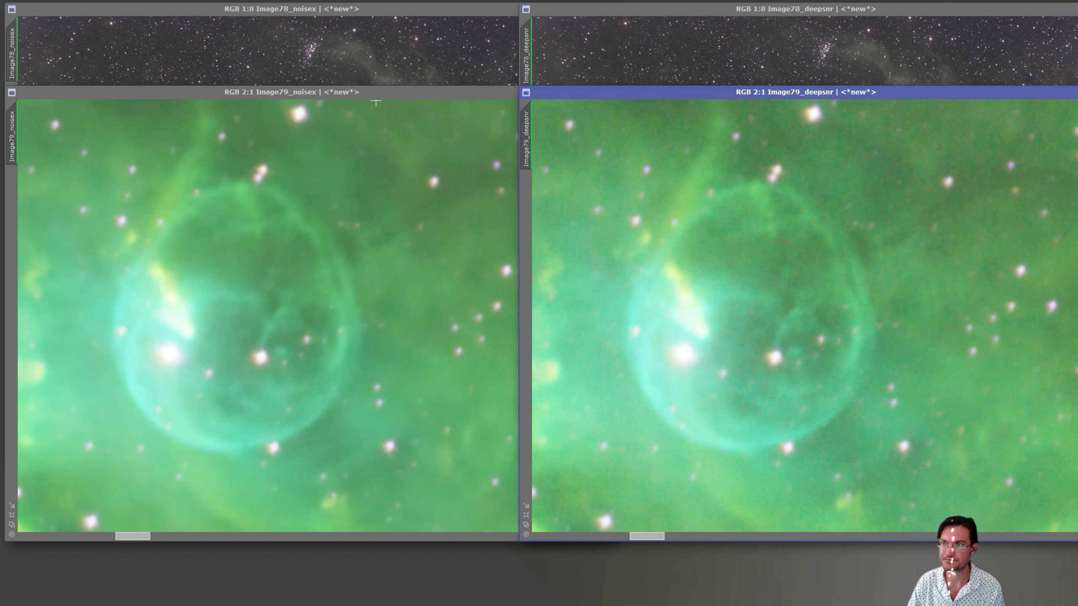
{"action": "left_click_drag", "start_coordinate": [373, 92], "coordinate": [488, 123]}
{"action": "left_click_drag", "start_coordinate": [806, 92], "coordinate": [410, 128]}
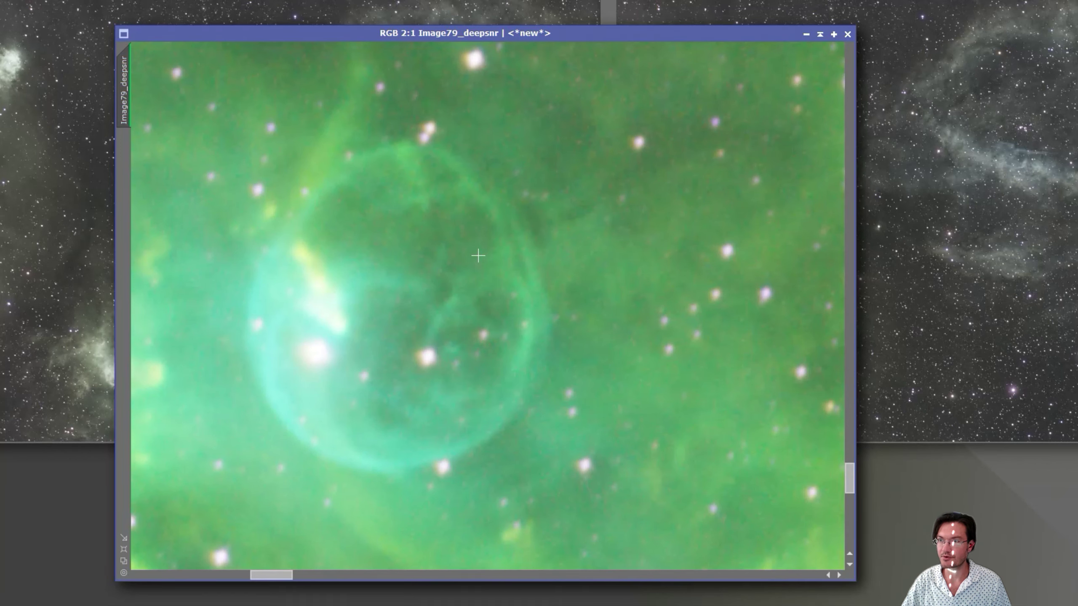
{"action": "key", "text": "ctrl+Tab"}
{"action": "key", "text": "ctrl+Tab"}
{"action": "key", "text": "ctrl+Tab"}
{"action": "key", "text": "ctrl+Tab"}
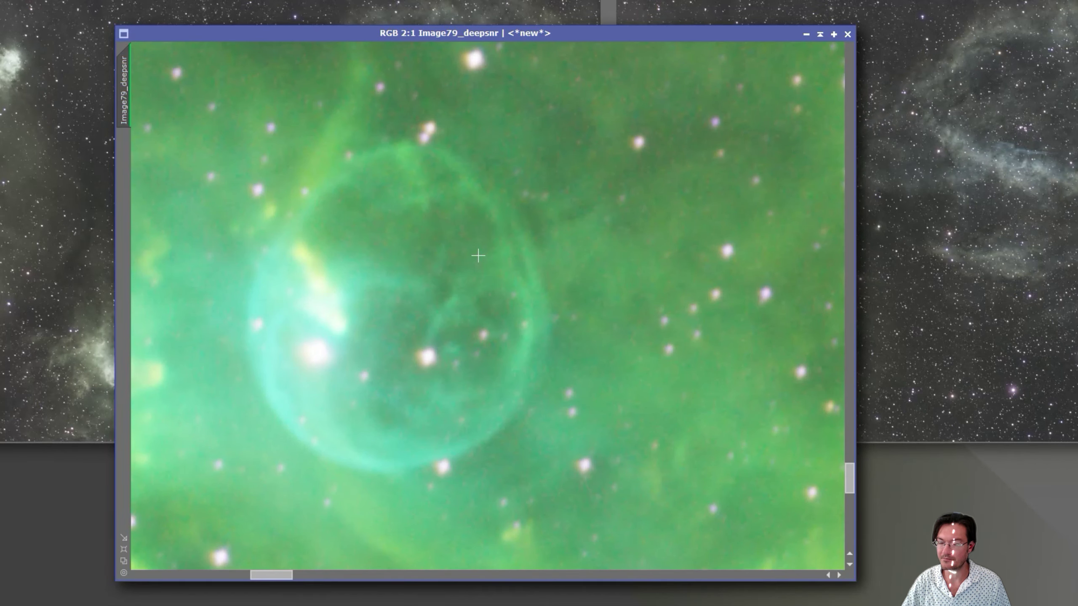
{"action": "key", "text": "ctrl+Tab"}
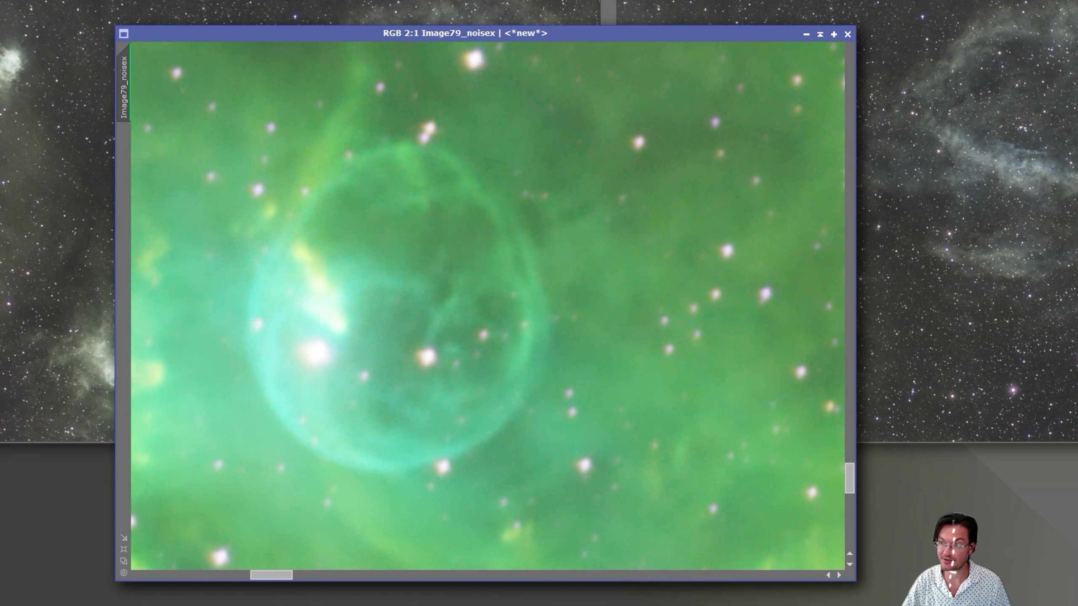
{"action": "key", "text": "ctrl+Tab"}
{"action": "scroll", "coordinate": [492, 227], "scroll_direction": "down", "scroll_amount": 2}
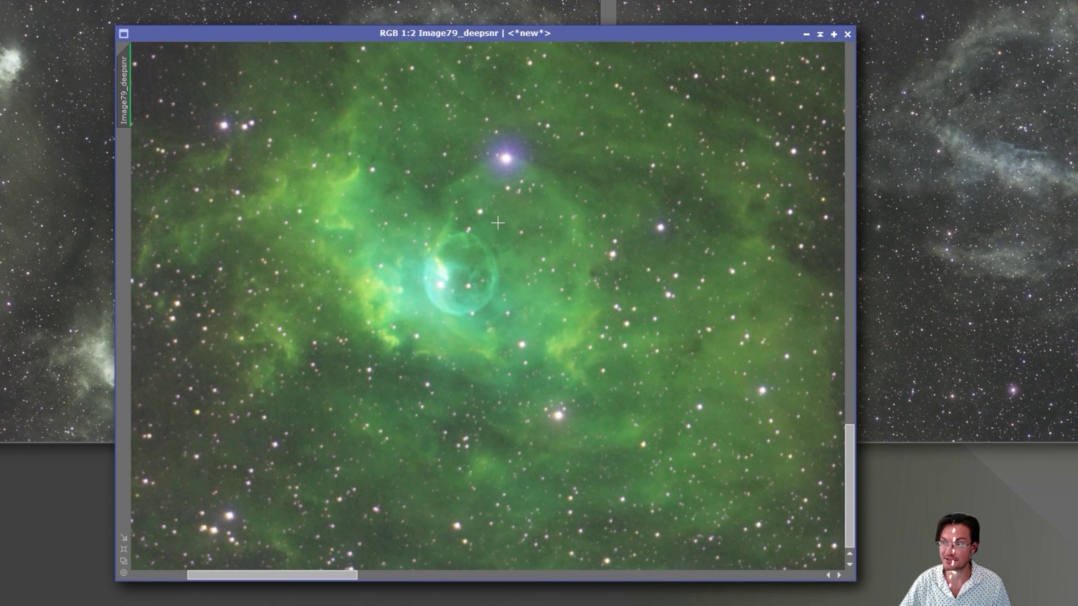
{"action": "scroll", "coordinate": [497, 222], "scroll_direction": "down", "scroll_amount": 4}
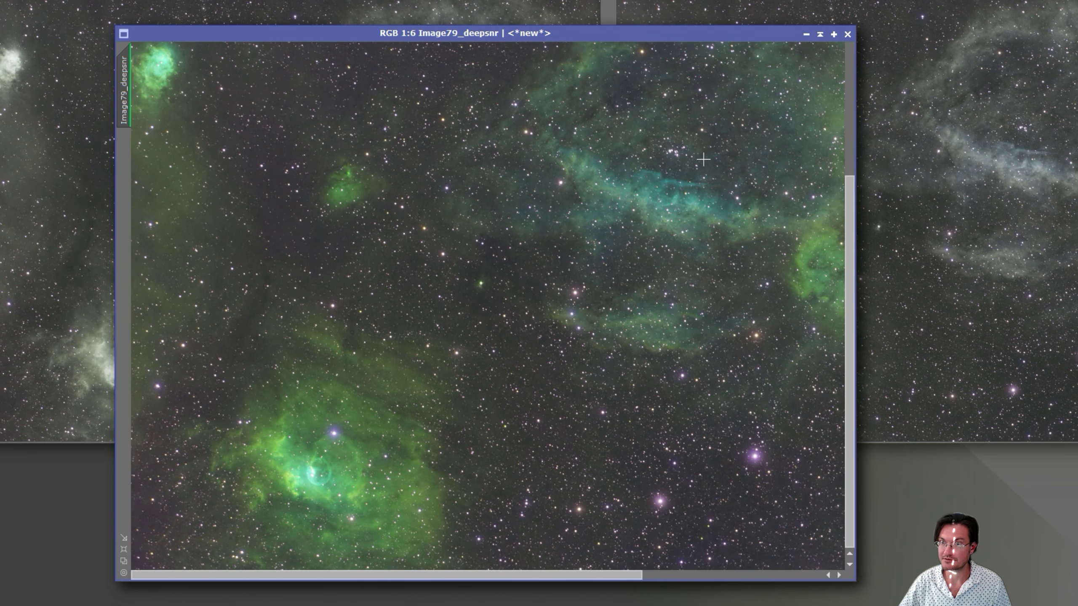
{"action": "scroll", "coordinate": [703, 159], "scroll_direction": "up", "scroll_amount": 5}
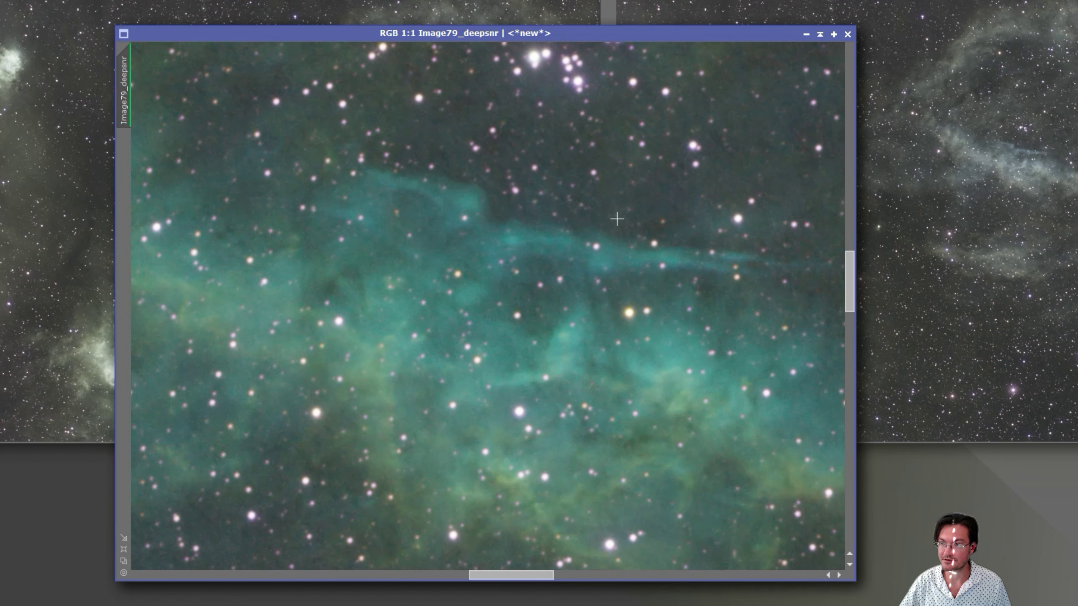
{"action": "scroll", "coordinate": [433, 357], "scroll_direction": "up", "scroll_amount": 1}
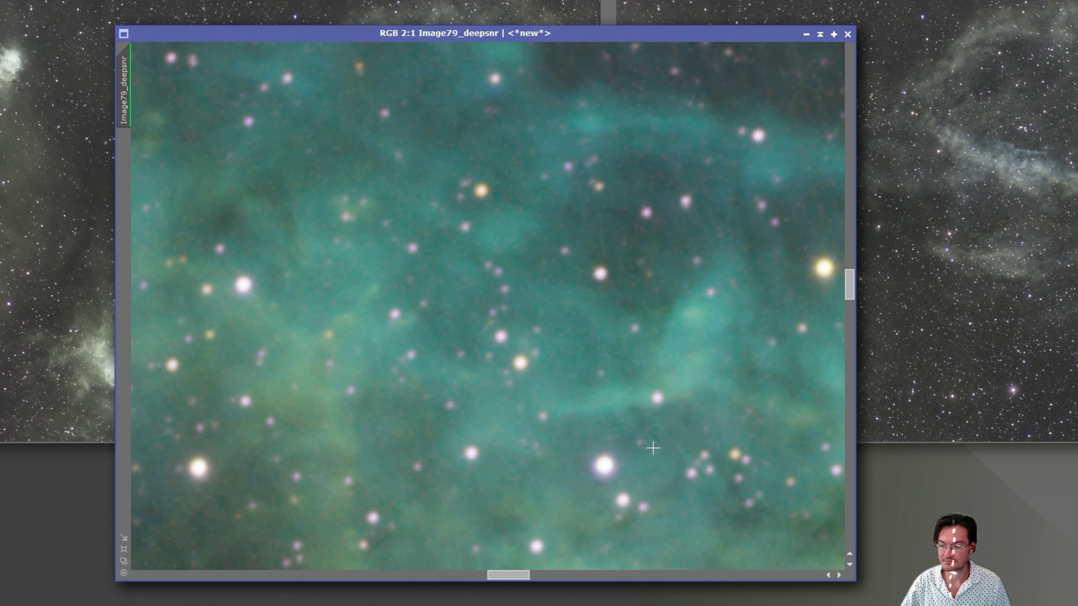
{"action": "key", "text": "ctrl+Tab"}
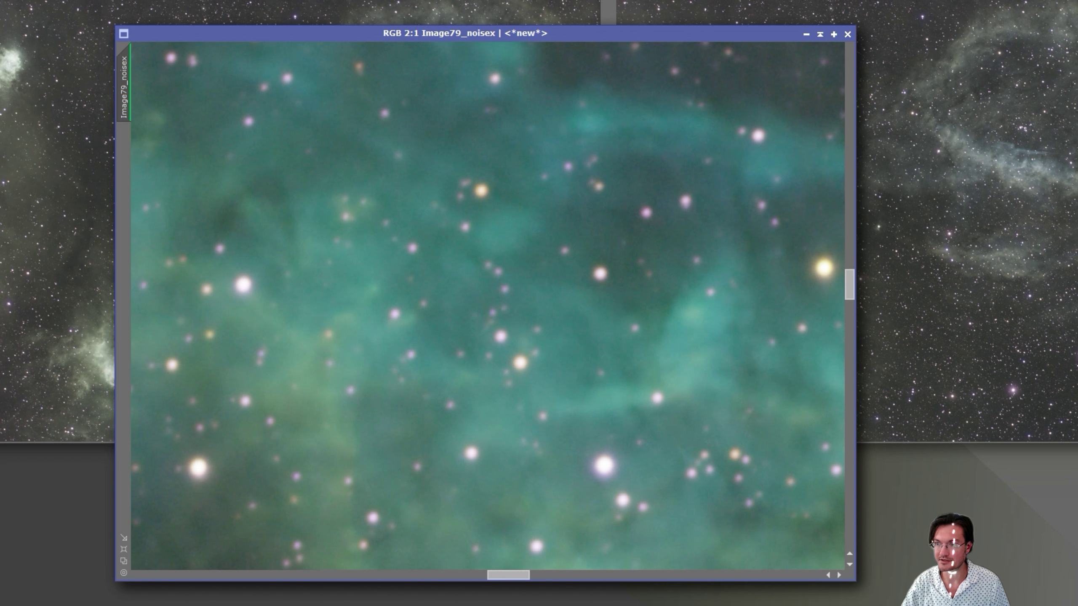
{"action": "key", "text": "ctrl+Tab"}
{"action": "key", "text": "ctrl+Tab"}
{"action": "key", "text": "ctrl+Tab"}
{"action": "key", "text": "ctrl+Tab"}
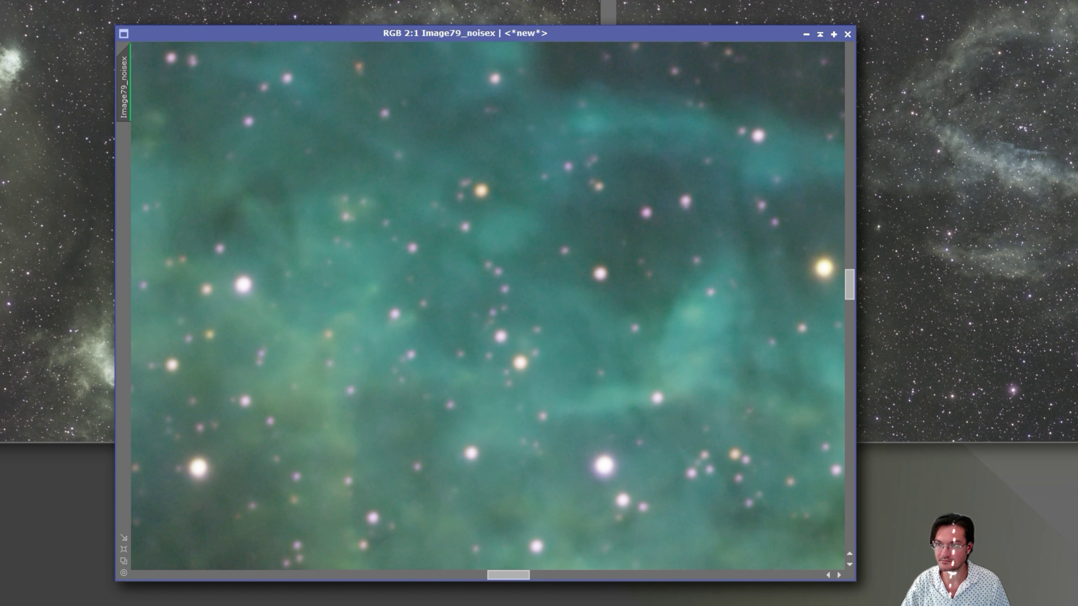
{"action": "key", "text": "ctrl+Tab"}
{"action": "key", "text": "ctrl+Tab"}
{"action": "key", "text": "ctrl+Tab"}
{"action": "key", "text": "ctrl+Tab"}
{"action": "key", "text": "ctrl+Tab"}
{"action": "key", "text": "ctrl+Tab"}
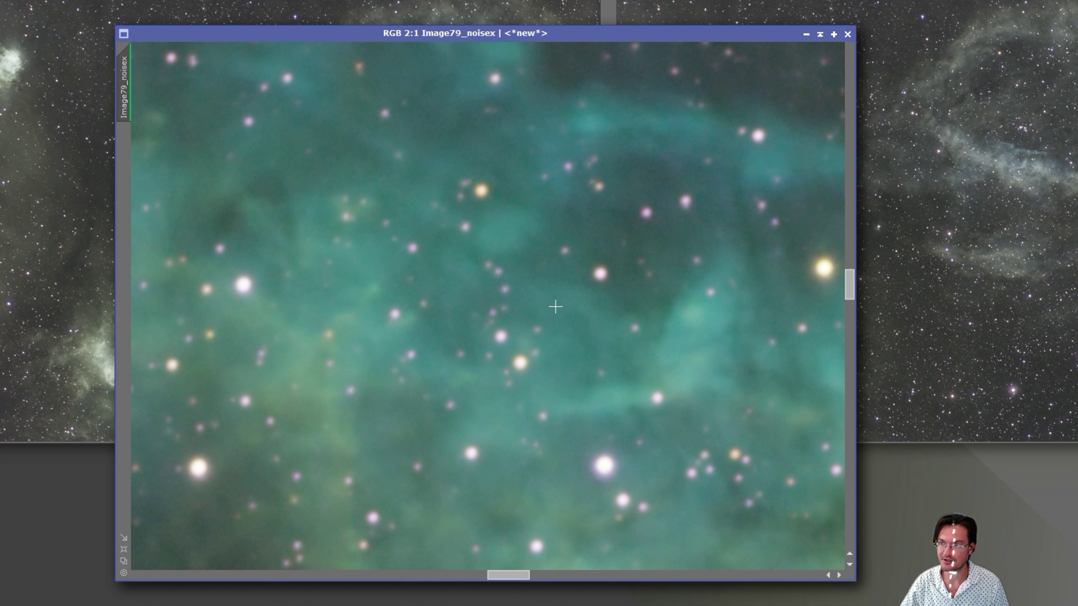
{"action": "key", "text": "ctrl+Page_Down"}
{"action": "key", "text": "ctrl+Page_Up"}
{"action": "key", "text": "ctrl+Page_Down"}
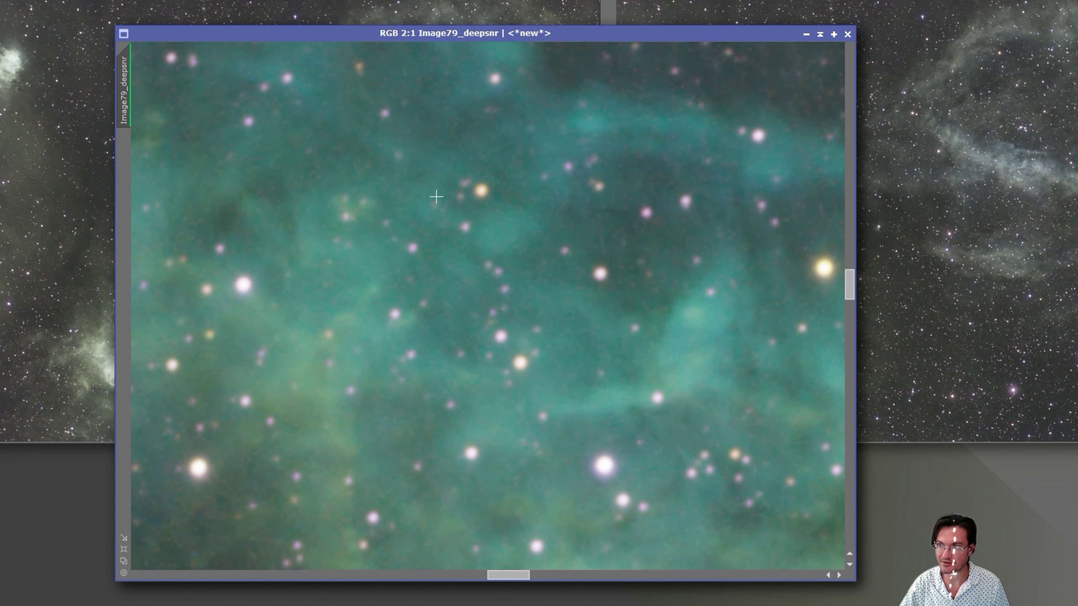
{"action": "scroll", "coordinate": [428, 182], "scroll_direction": "down", "scroll_amount": 3}
{"action": "scroll", "coordinate": [359, 279], "scroll_direction": "up", "scroll_amount": 3}
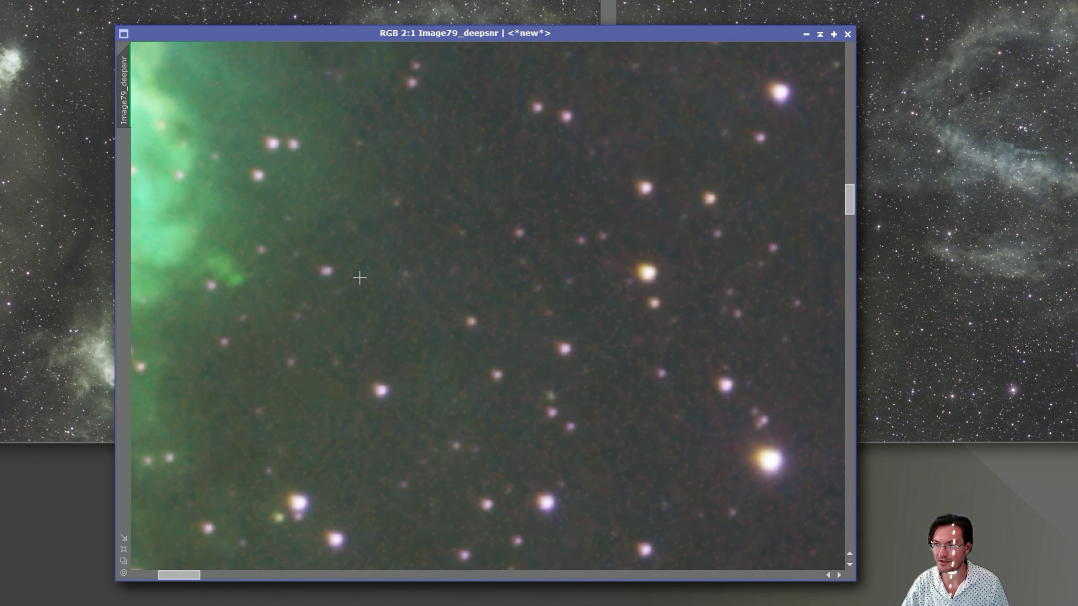
{"action": "left_click", "coordinate": [613, 323]}
{"action": "key", "text": "ctrl+Page_Up"}
{"action": "key", "text": "ctrl+Page_Down"}
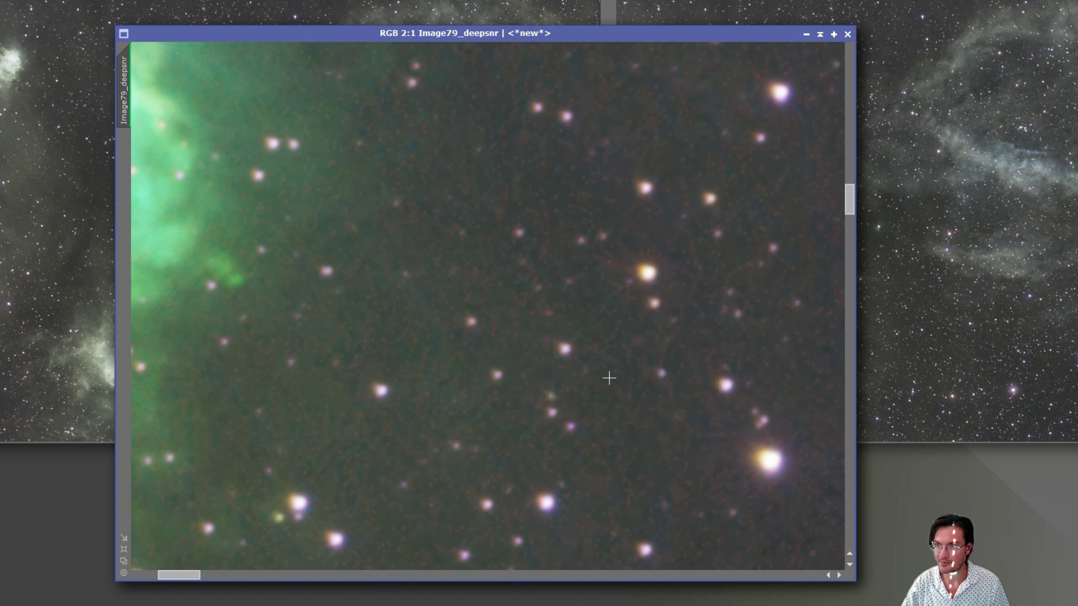
{"action": "key", "text": "ctrl+Page_Up"}
{"action": "key", "text": "ctrl+Page_Down"}
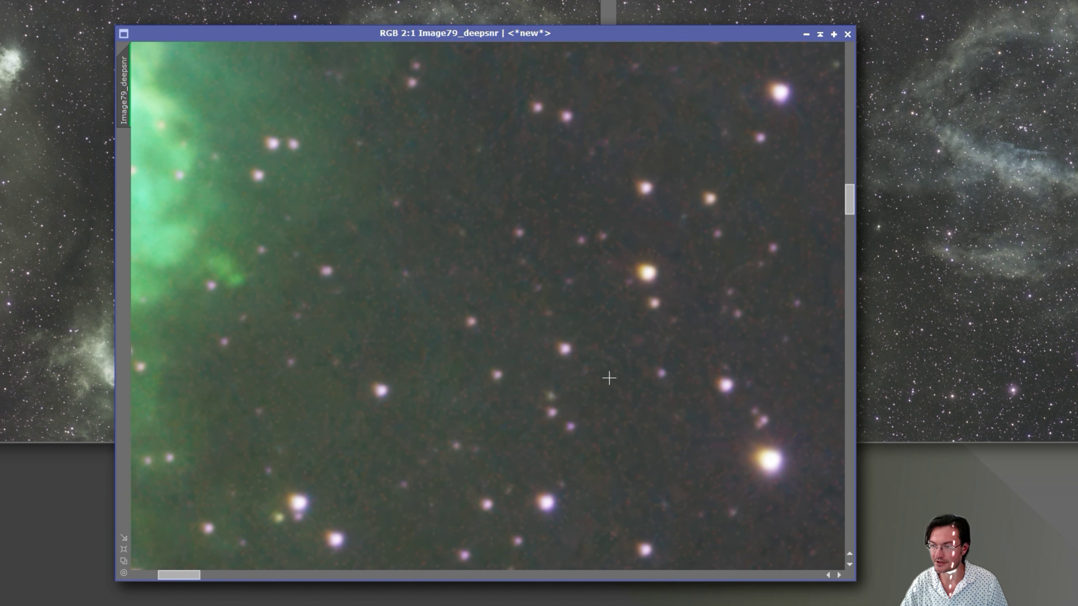
{"action": "key", "text": "ctrl+Page_Up"}
{"action": "key", "text": "ctrl+Page_Down"}
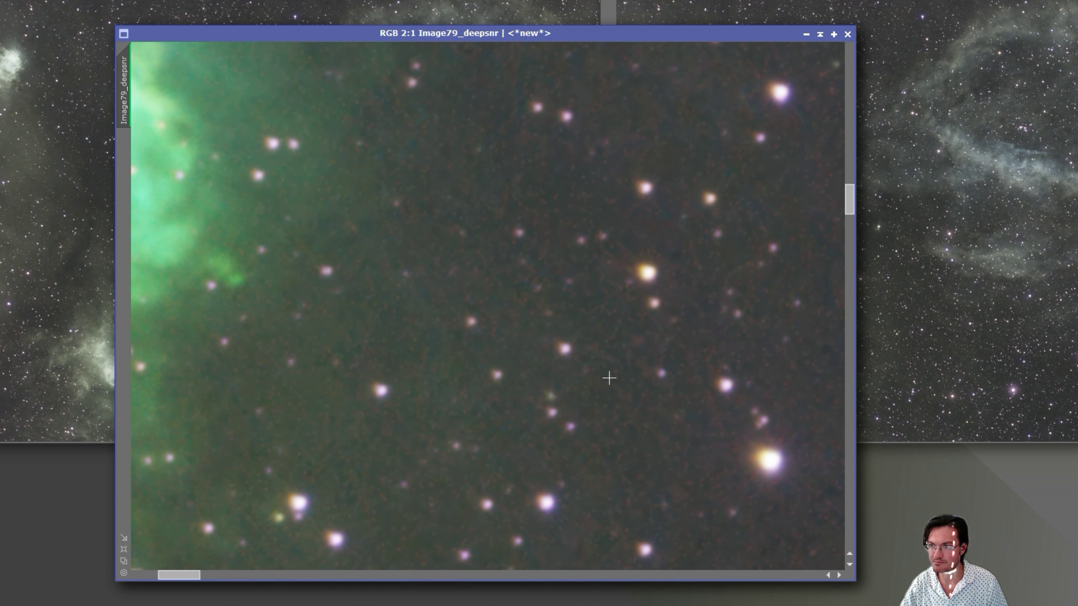
{"action": "key", "text": "ctrl+Page_Up"}
{"action": "key", "text": "ctrl+Page_Down"}
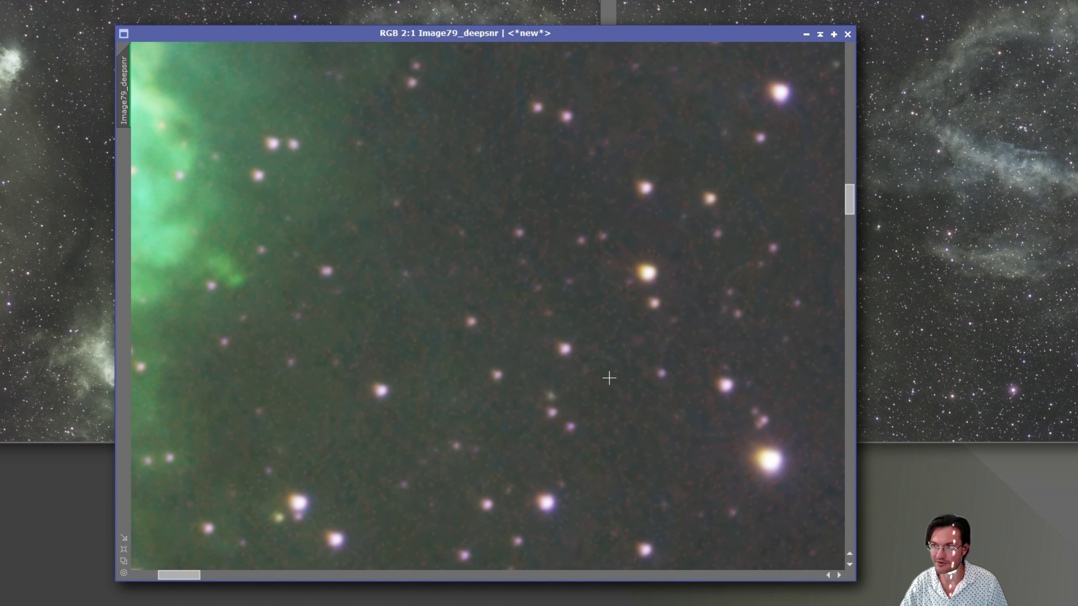
{"action": "key", "text": "ctrl+Page_Up"}
{"action": "key", "text": "ctrl+Page_Down"}
{"action": "key", "text": "ctrl+Page_Up"}
{"action": "key", "text": "ctrl+Page_Down"}
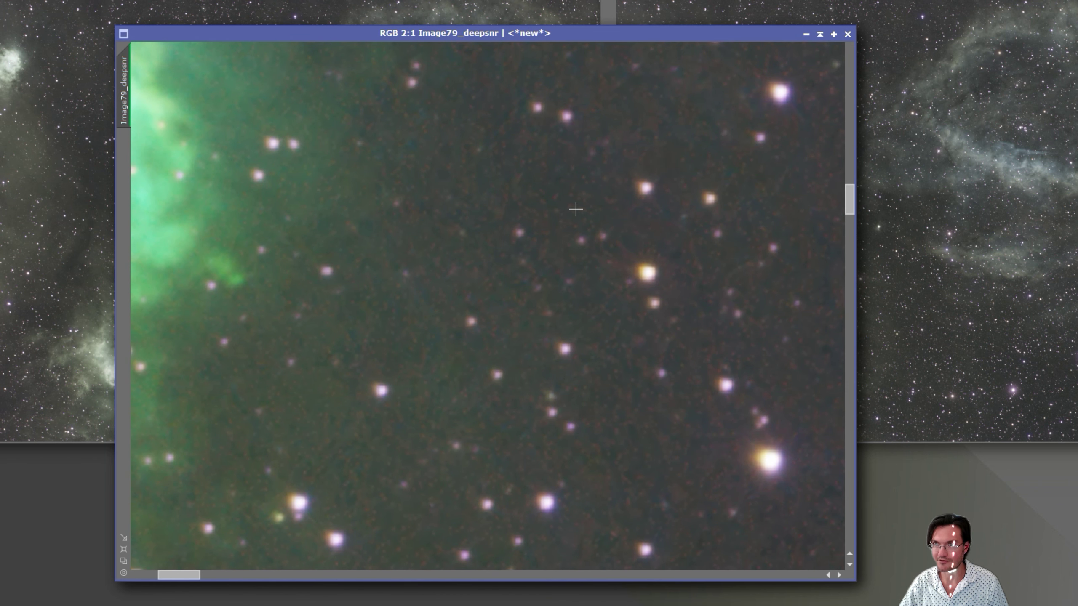
{"action": "scroll", "coordinate": [556, 312], "scroll_direction": "down", "scroll_amount": 1}
{"action": "scroll", "coordinate": [556, 312], "scroll_direction": "down", "scroll_amount": 2}
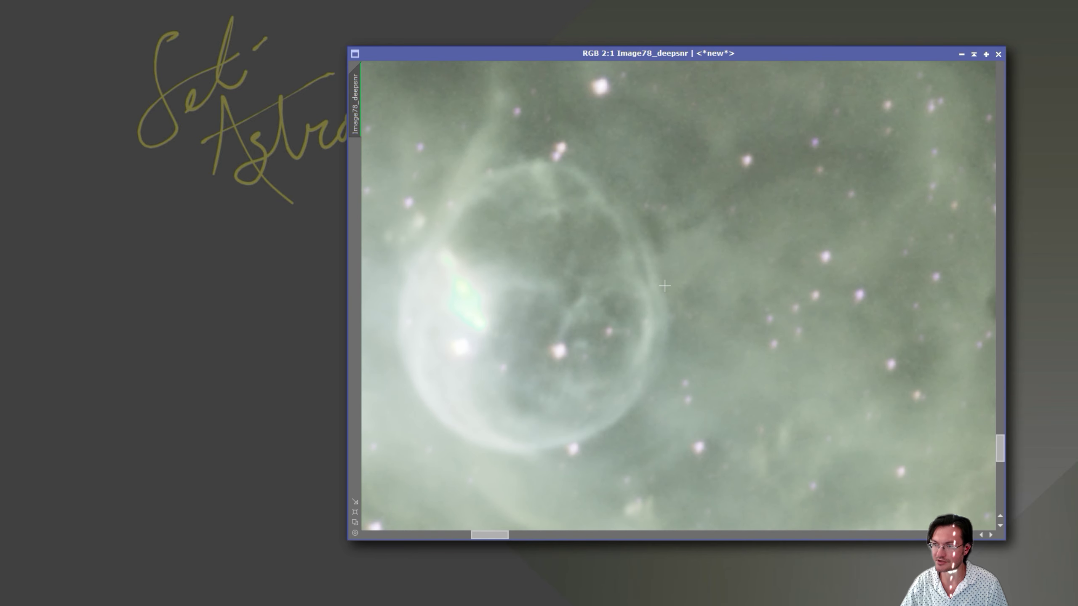
Zoom the Image78_deepsnr view out and back in, then switch to Image78_noisex
{"action": "scroll", "coordinate": [668, 285], "scroll_direction": "down", "scroll_amount": 6}
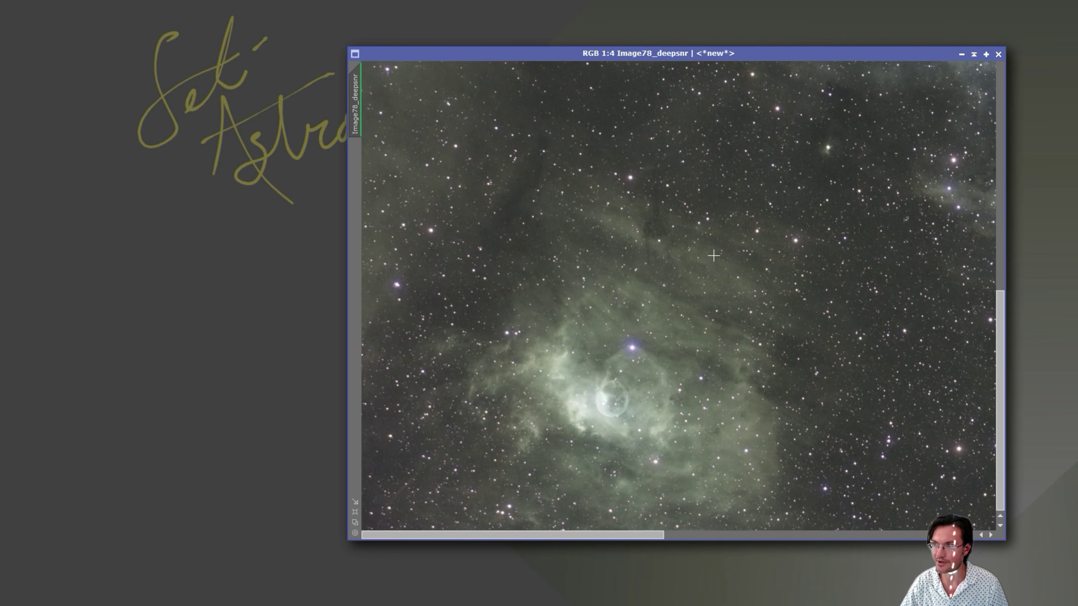
{"action": "scroll", "coordinate": [871, 180], "scroll_direction": "up", "scroll_amount": 6}
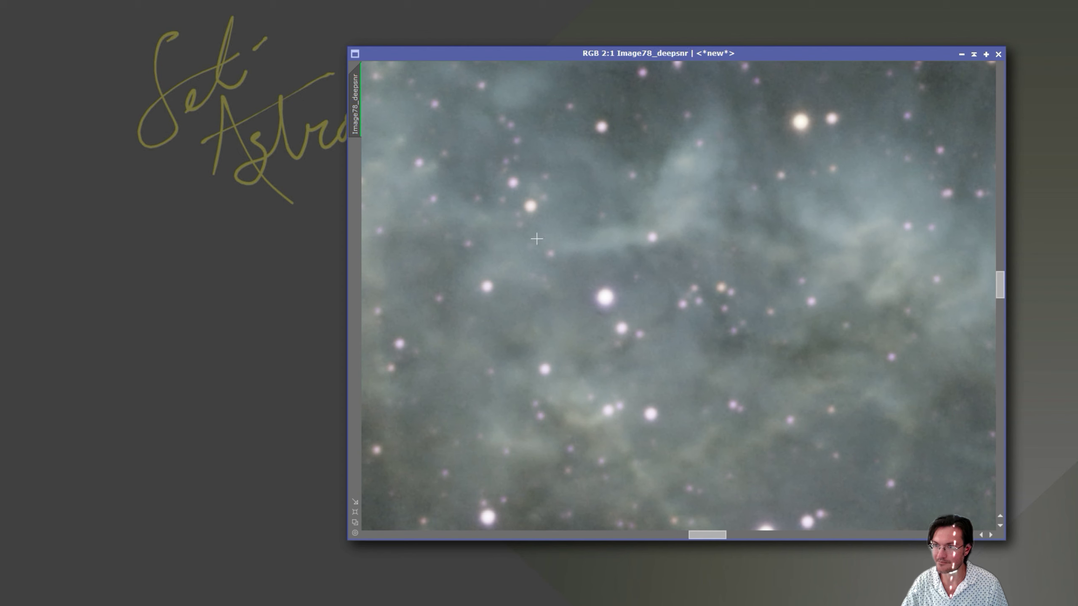
{"action": "key", "text": "ctrl+Tab"}
{"action": "key", "text": "ctrl+Tab"}
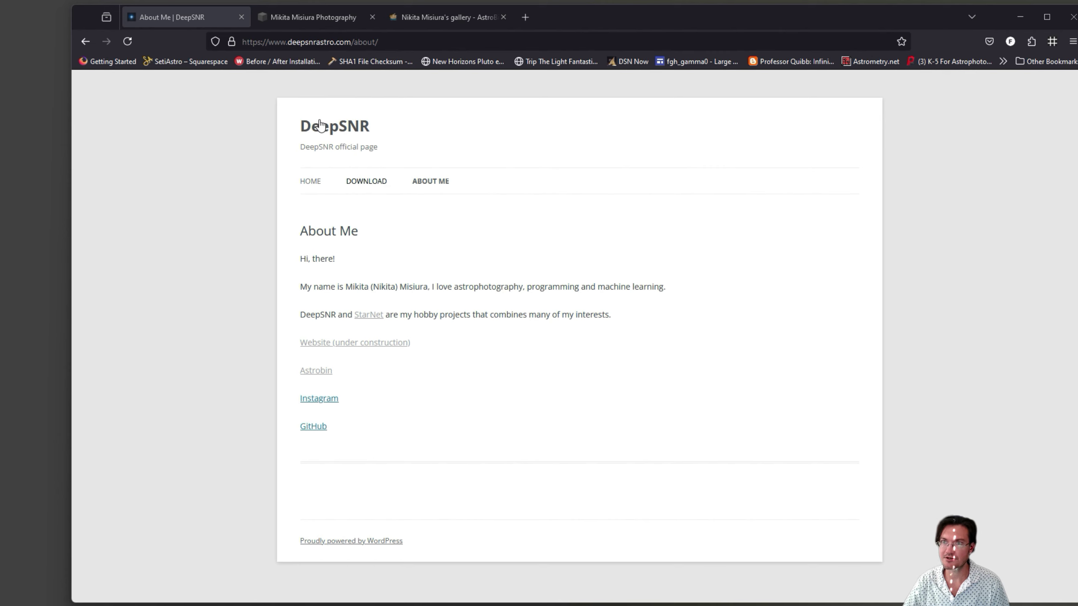
Scroll through the gallery on the author's photography website
{"action": "left_click", "coordinate": [302, 20]}
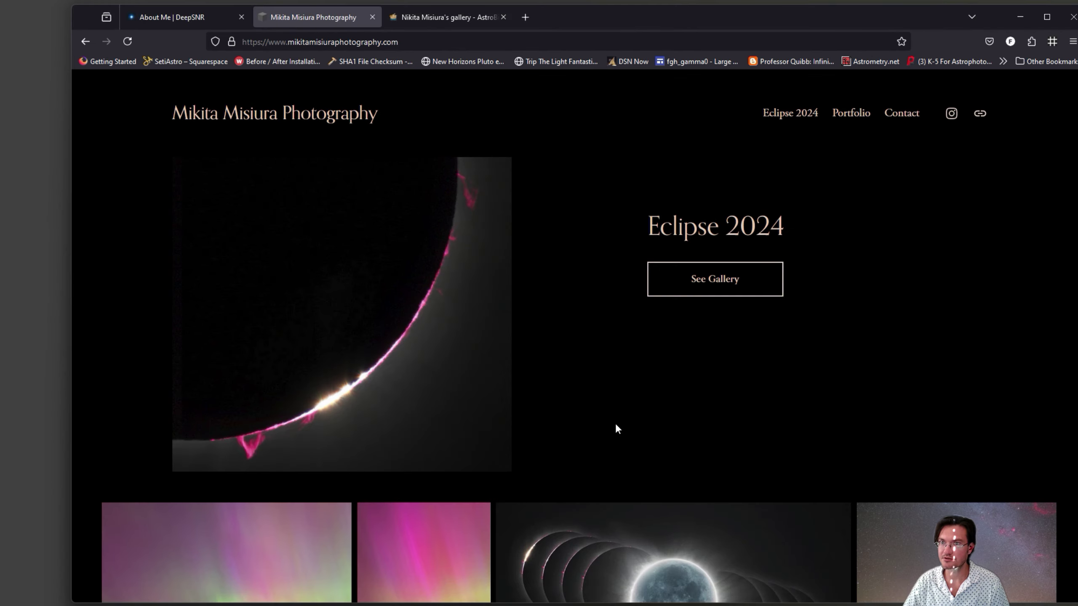
{"action": "scroll", "coordinate": [935, 390], "scroll_direction": "down", "scroll_amount": 10}
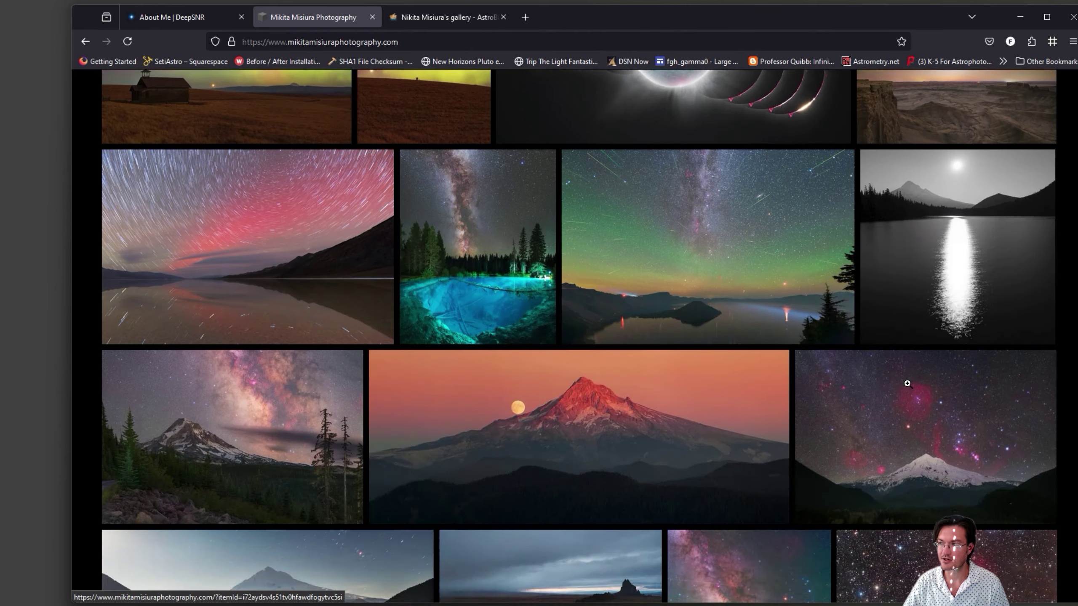
{"action": "scroll", "coordinate": [892, 386], "scroll_direction": "up", "scroll_amount": 10}
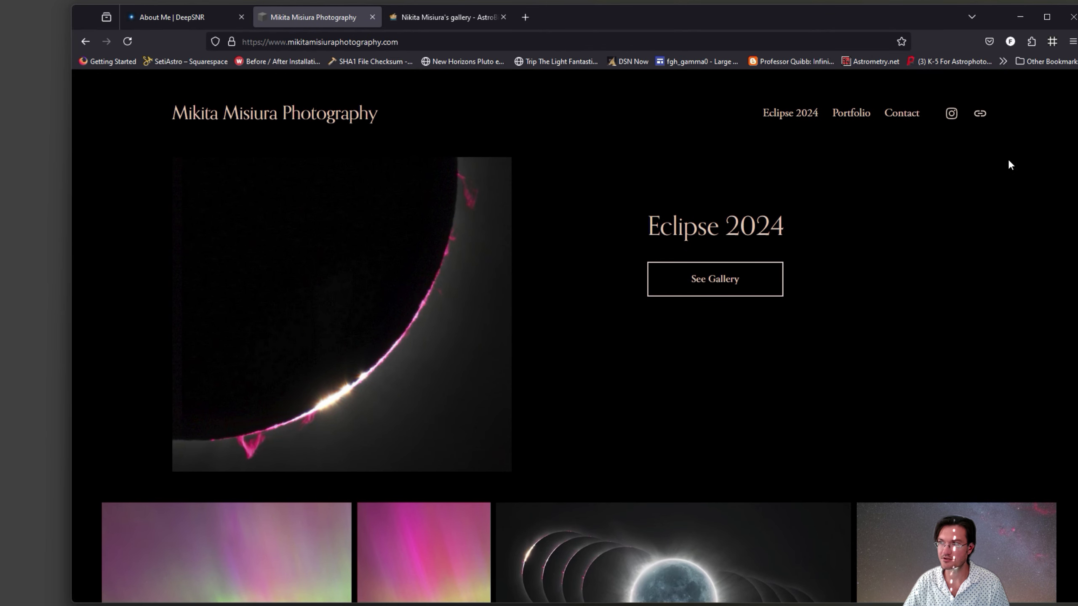
Scroll through the author's AstroBin gallery of astrophotos
{"action": "left_click", "coordinate": [445, 16]}
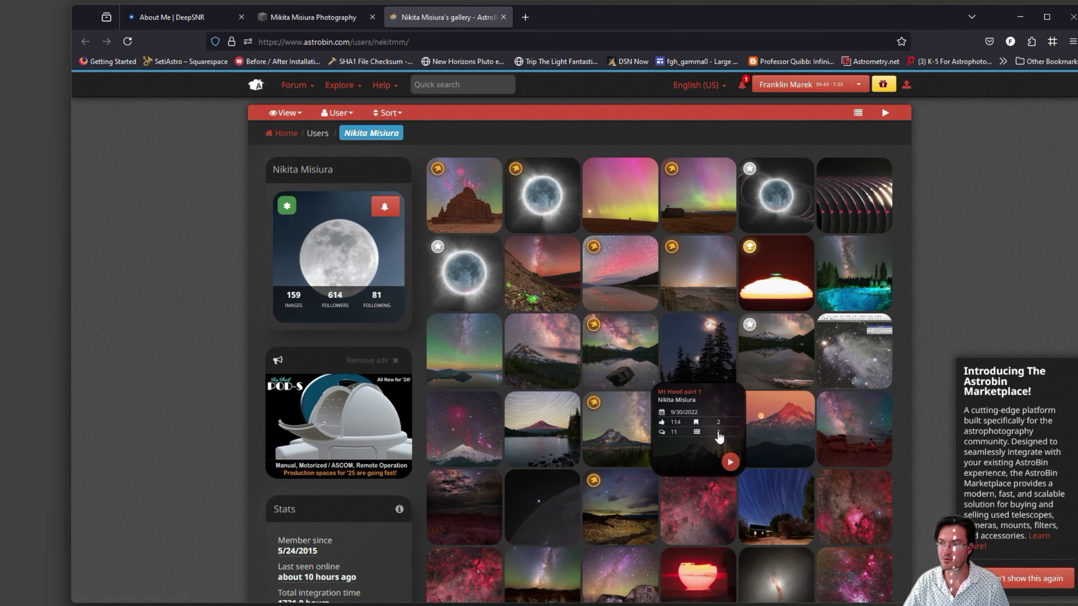
{"action": "scroll", "coordinate": [657, 441], "scroll_direction": "down", "scroll_amount": 1}
{"action": "scroll", "coordinate": [658, 442], "scroll_direction": "down", "scroll_amount": 3}
{"action": "scroll", "coordinate": [133, 326], "scroll_direction": "up", "scroll_amount": 5}
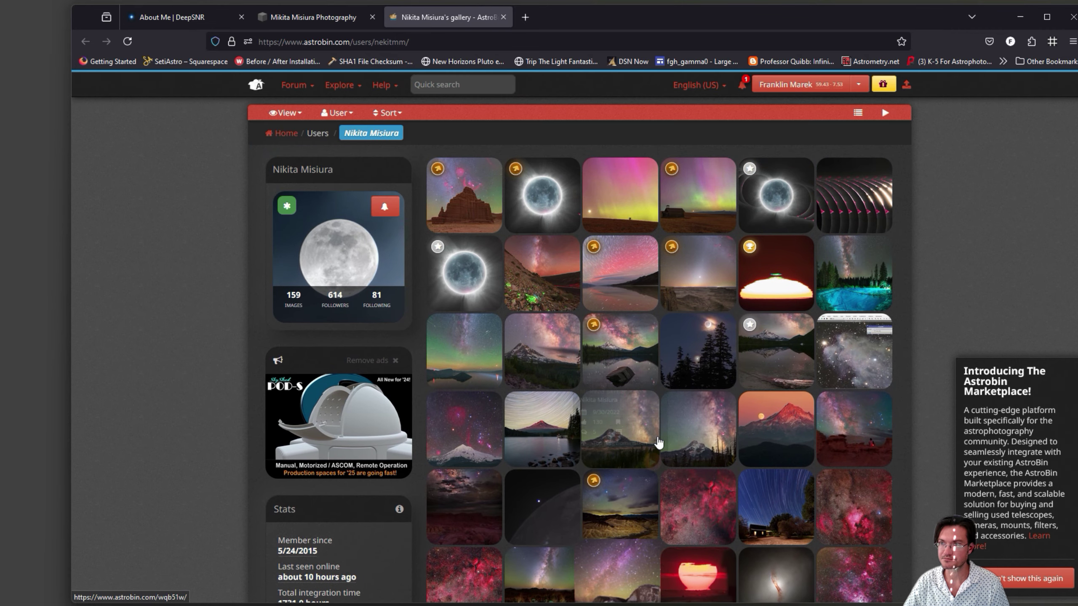